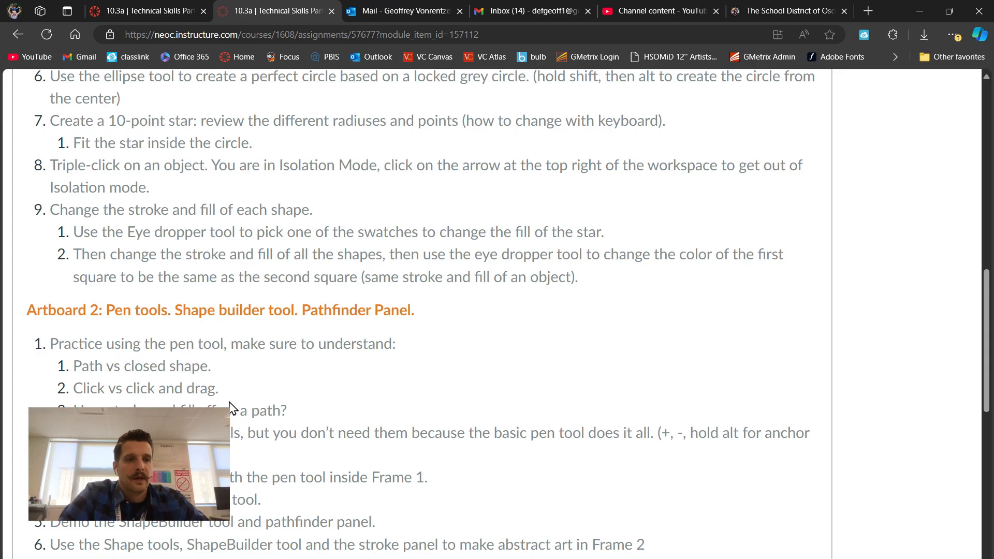
Step: Review the Artboard 1 and Artboard 2 instructions in the 10.3a Technical Skills assignment
{"action": "scroll", "coordinate": [232, 409], "scroll_direction": "up", "scroll_amount": 2}
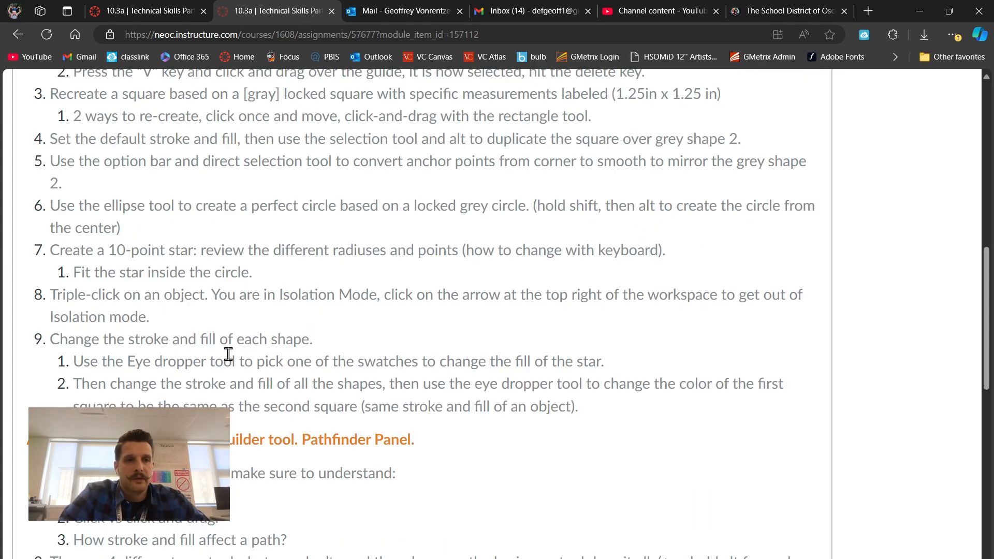
{"action": "scroll", "coordinate": [230, 363], "scroll_direction": "up", "scroll_amount": 3}
{"action": "scroll", "coordinate": [232, 444], "scroll_direction": "down", "scroll_amount": 2}
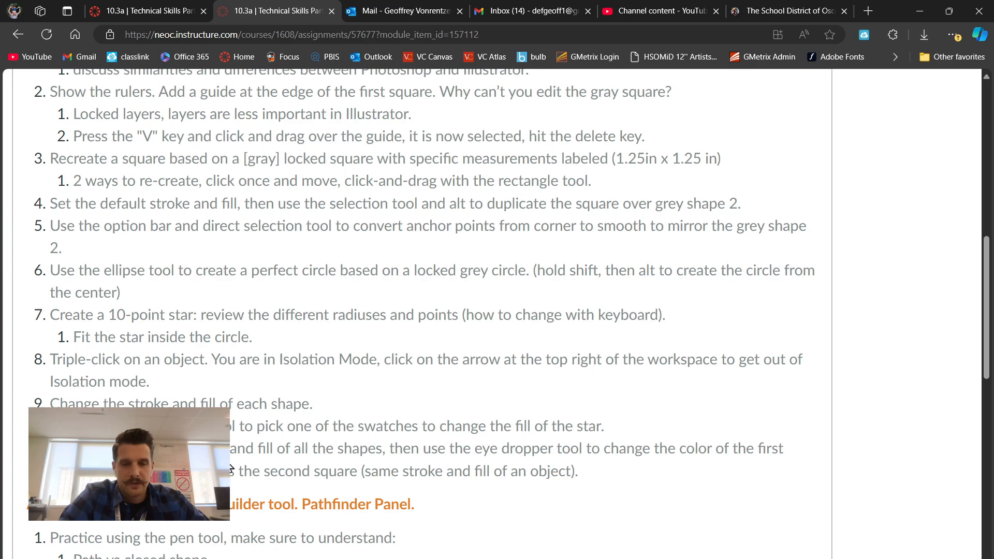
{"action": "scroll", "coordinate": [232, 469], "scroll_direction": "down", "scroll_amount": 5}
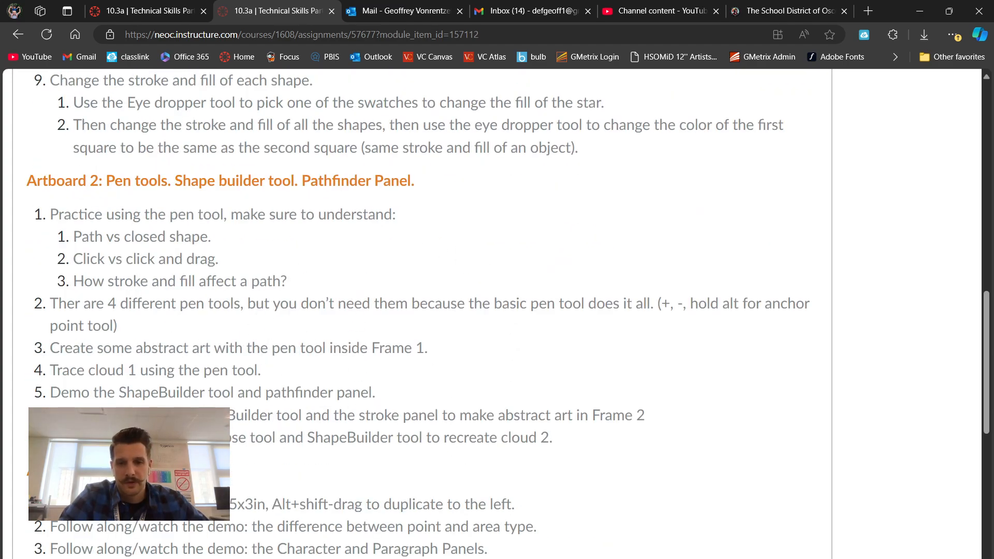
Step: Switch to the Tech Skills Project 1 Template in Illustrator and bring Artboard 2 into view
{"action": "mouse_move", "coordinate": [569, 558]}
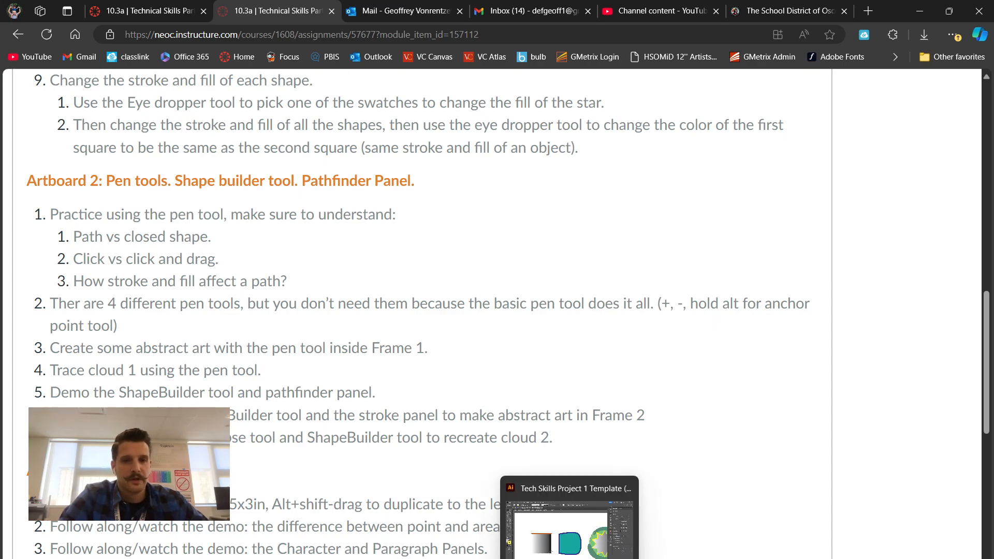
{"action": "left_click", "coordinate": [569, 534]}
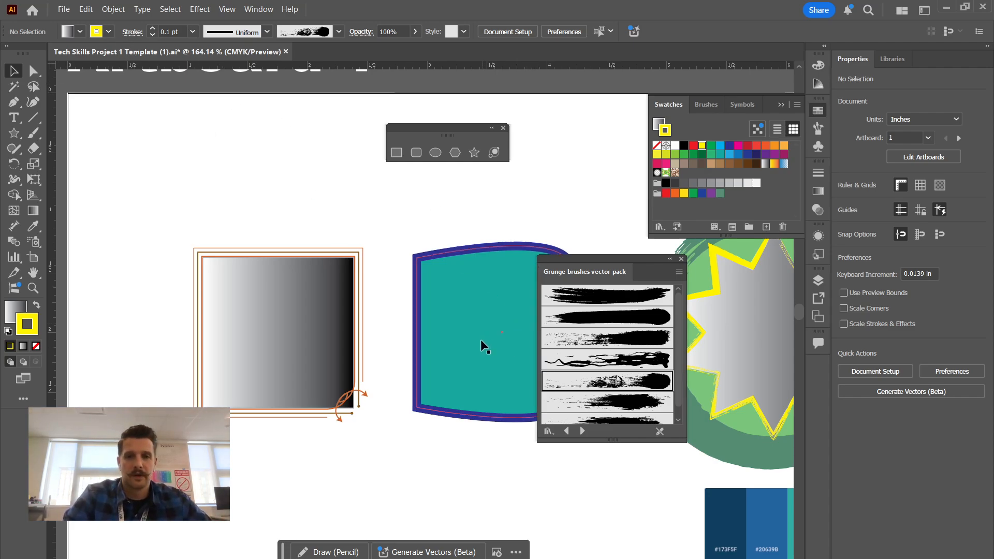
{"action": "left_click_drag", "start_coordinate": [448, 296], "coordinate": [225, 286]}
{"action": "left_click_drag", "start_coordinate": [380, 291], "coordinate": [160, 307]}
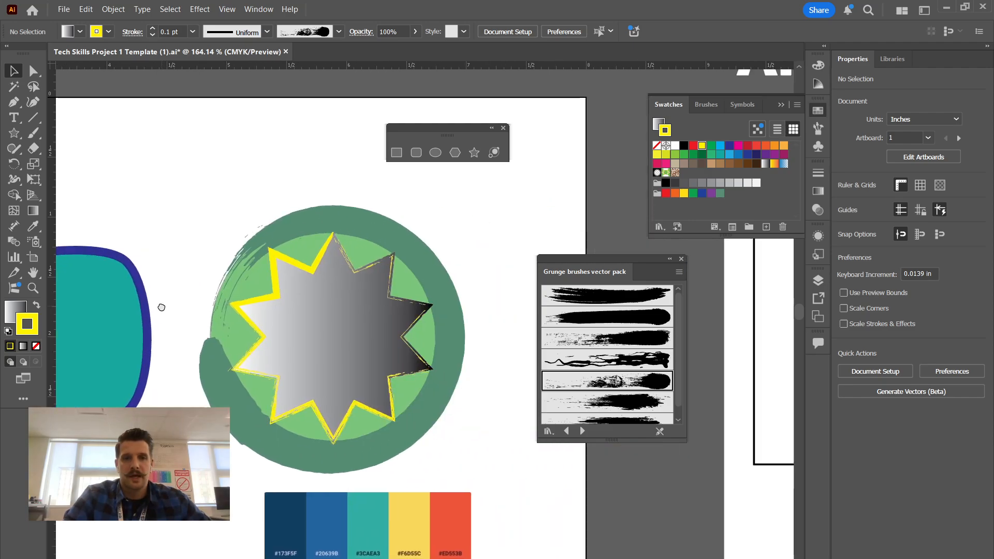
{"action": "left_click_drag", "start_coordinate": [362, 319], "coordinate": [281, 323]}
{"action": "key", "text": "z"}
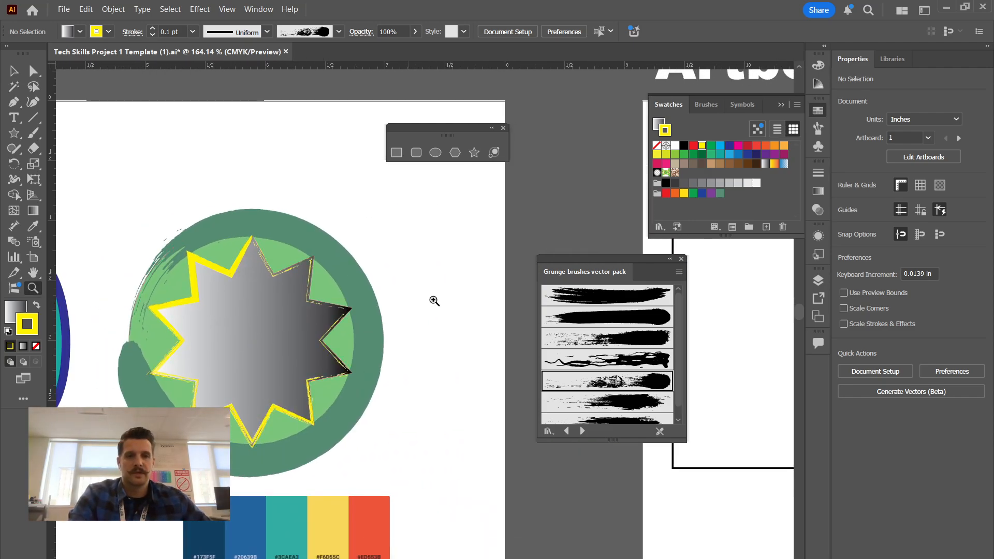
{"action": "left_click", "coordinate": [444, 301], "text": "alt"}
{"action": "left_click_drag", "start_coordinate": [444, 300], "coordinate": [370, 356]}
{"action": "left_click_drag", "start_coordinate": [478, 329], "coordinate": [216, 361]}
{"action": "left_click_drag", "start_coordinate": [364, 352], "coordinate": [162, 360]}
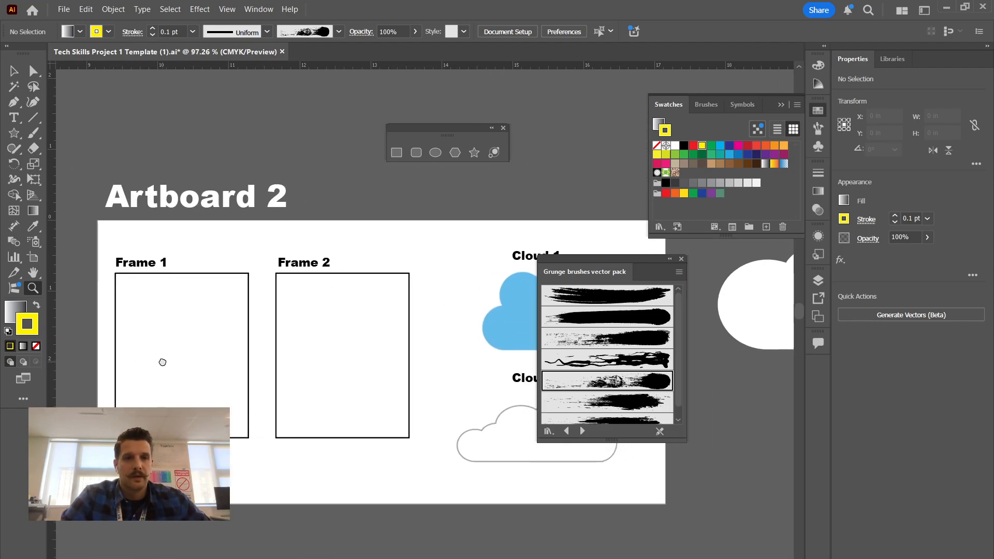
Step: Move the Grunge brushes vector pack panel clear of Cloud 1 and Cloud 2 on Artboard 2
{"action": "mouse_move", "coordinate": [573, 259]}
{"action": "left_mouse_down"}
{"action": "mouse_move", "coordinate": [685, 280]}
{"action": "mouse_move", "coordinate": [721, 301]}
{"action": "left_mouse_up"}
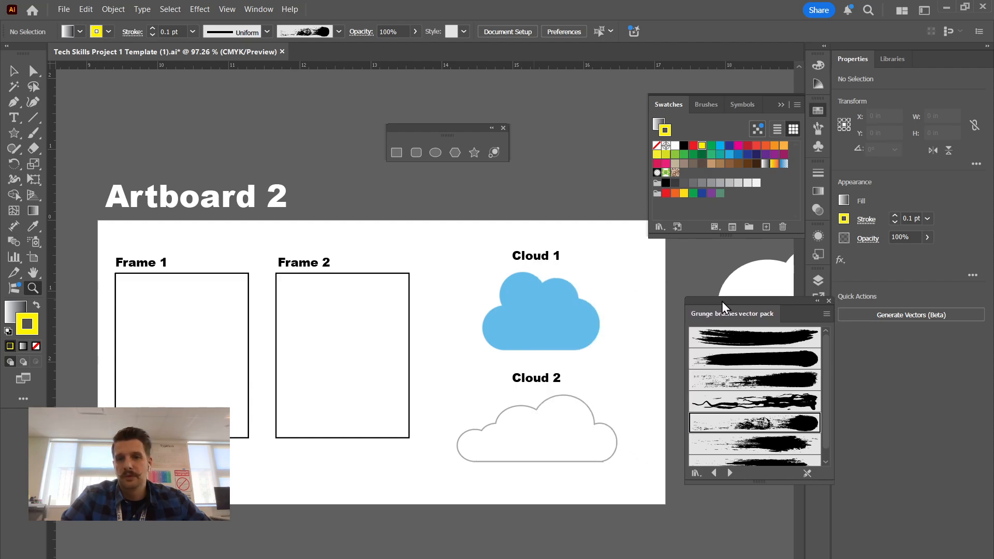
{"action": "mouse_move", "coordinate": [274, 307]}
{"action": "left_mouse_down"}
{"action": "mouse_move", "coordinate": [300, 313]}
{"action": "mouse_move", "coordinate": [306, 349]}
{"action": "mouse_move", "coordinate": [289, 350]}
{"action": "left_mouse_up"}
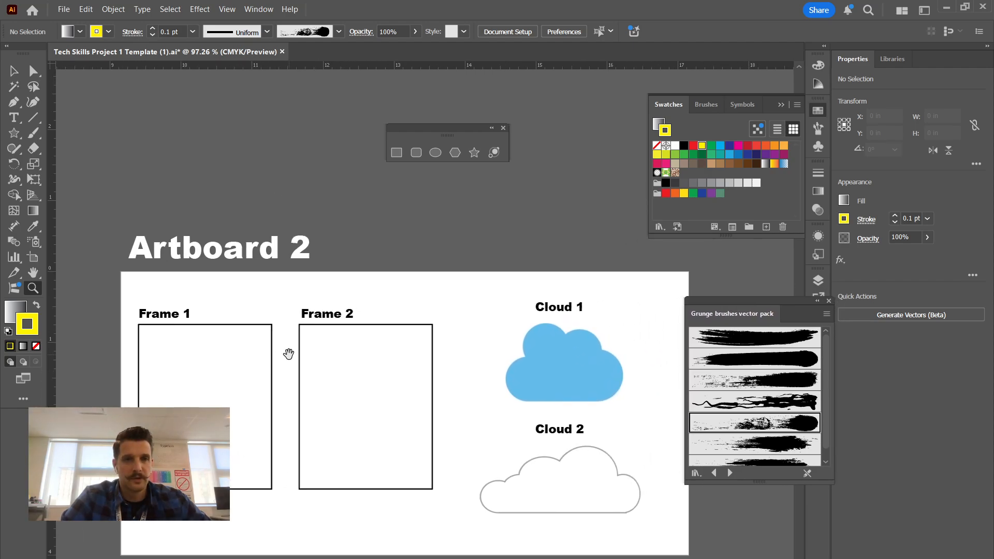
{"action": "left_click_drag", "start_coordinate": [410, 251], "coordinate": [404, 350]}
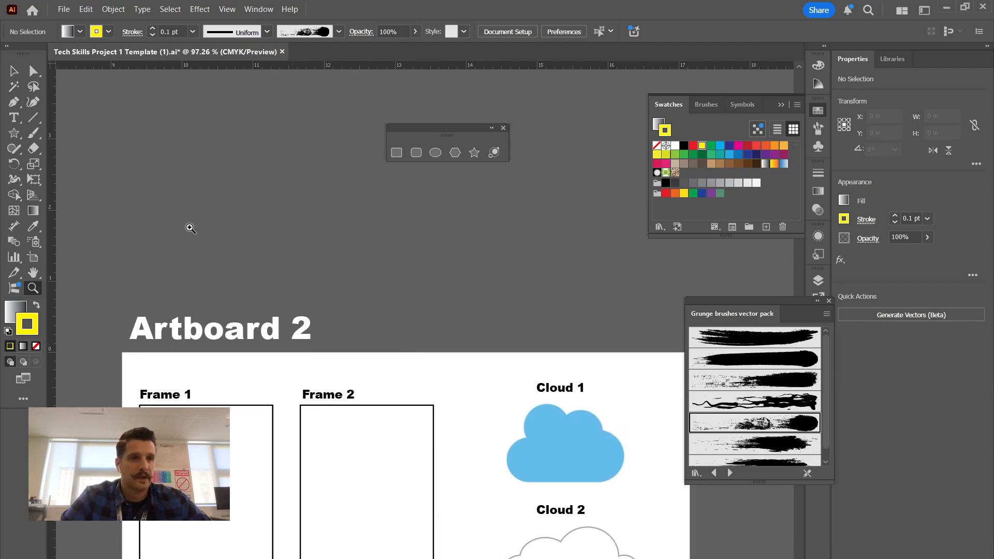
Step: Detach the Pen tool group as a floating toolbar and place it below the floating shape tools
{"action": "left_click", "coordinate": [15, 104]}
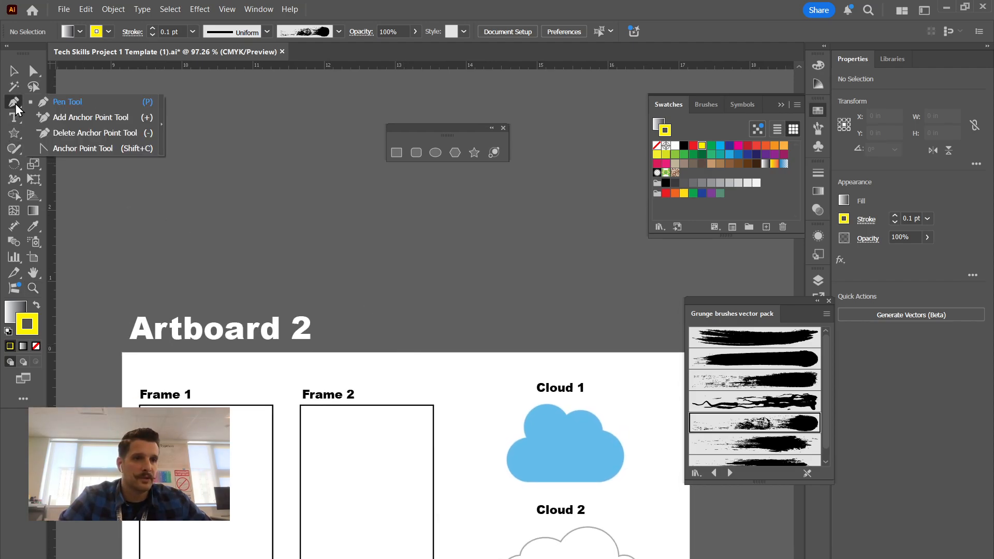
{"action": "left_click", "coordinate": [162, 128]}
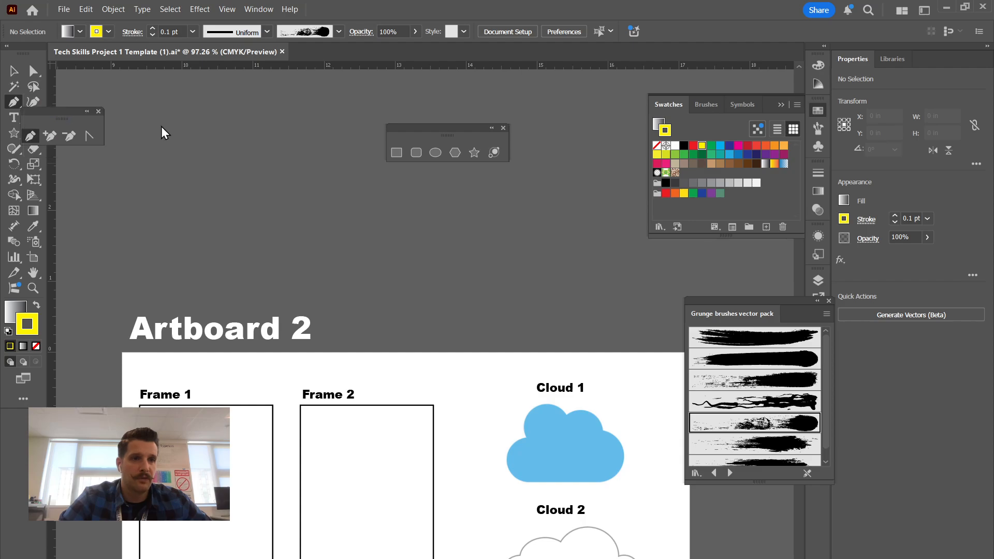
{"action": "left_click_drag", "start_coordinate": [51, 110], "coordinate": [389, 200]}
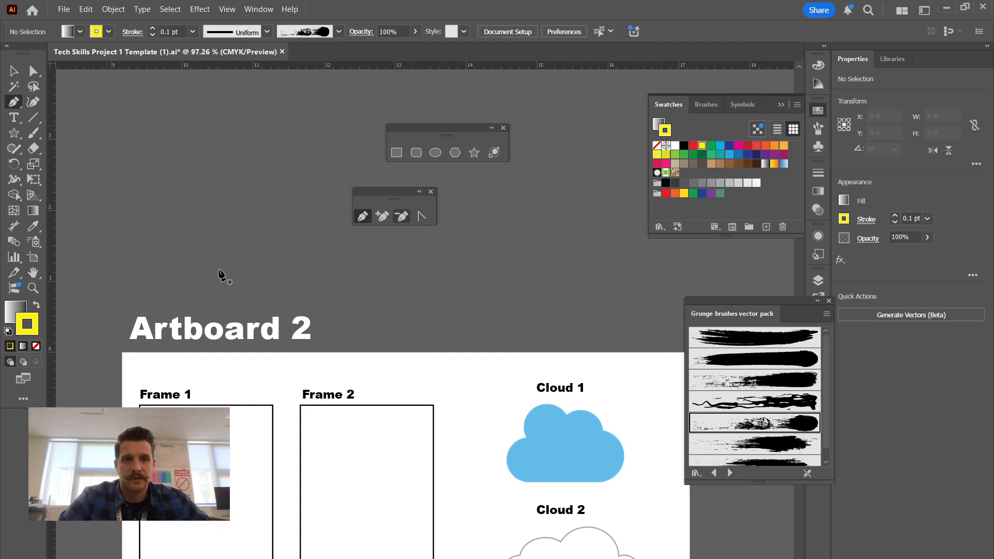
Step: Draw a closed triangle above the gradient square on Artboard 1 with the Pen tool, using the square's gradient fill and red 1 pt stroke
{"action": "left_click_drag", "start_coordinate": [210, 335], "coordinate": [601, 266]}
{"action": "left_click_drag", "start_coordinate": [106, 343], "coordinate": [424, 318]}
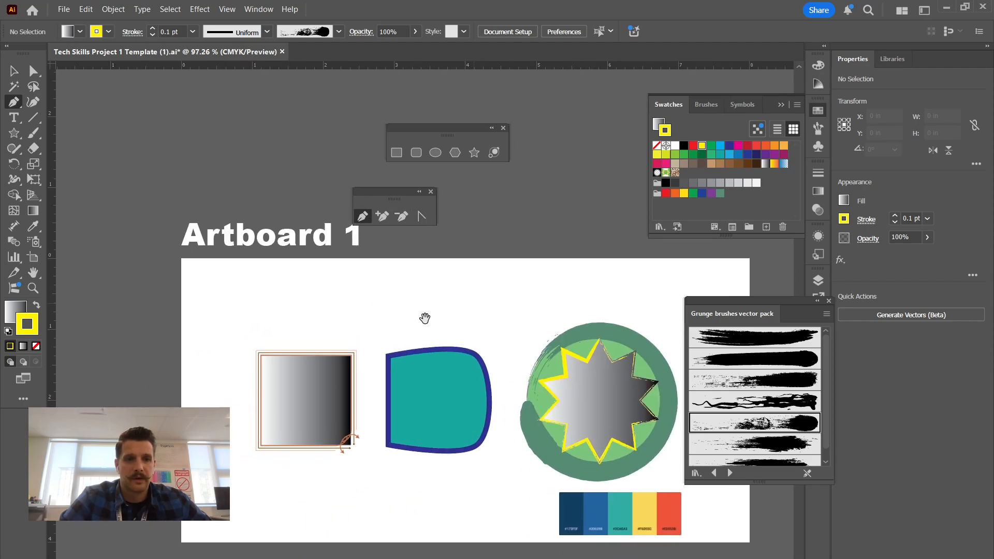
{"action": "key", "text": "v"}
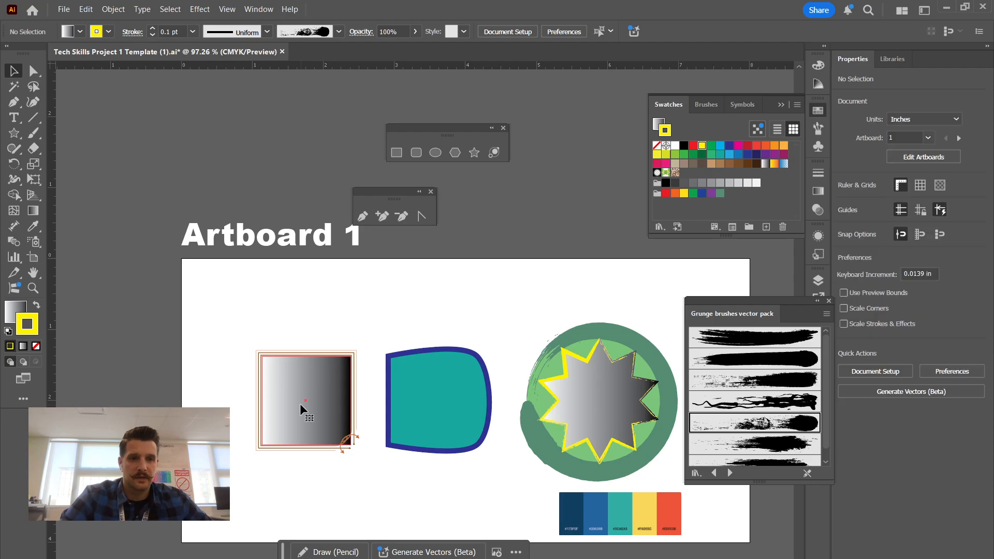
{"action": "left_click", "coordinate": [299, 403]}
{"action": "key", "text": "z"}
{"action": "left_click", "coordinate": [306, 382]}
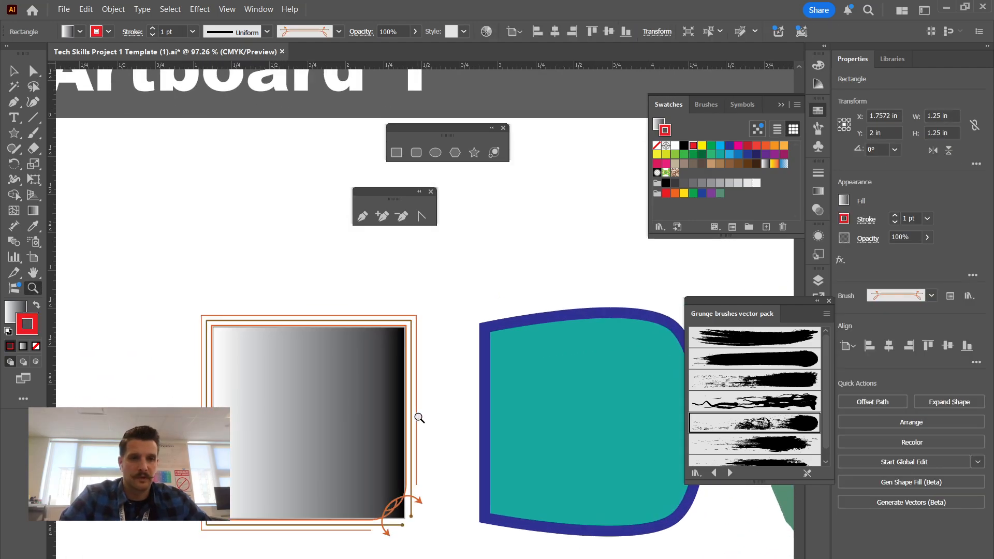
{"action": "left_click", "coordinate": [364, 217]}
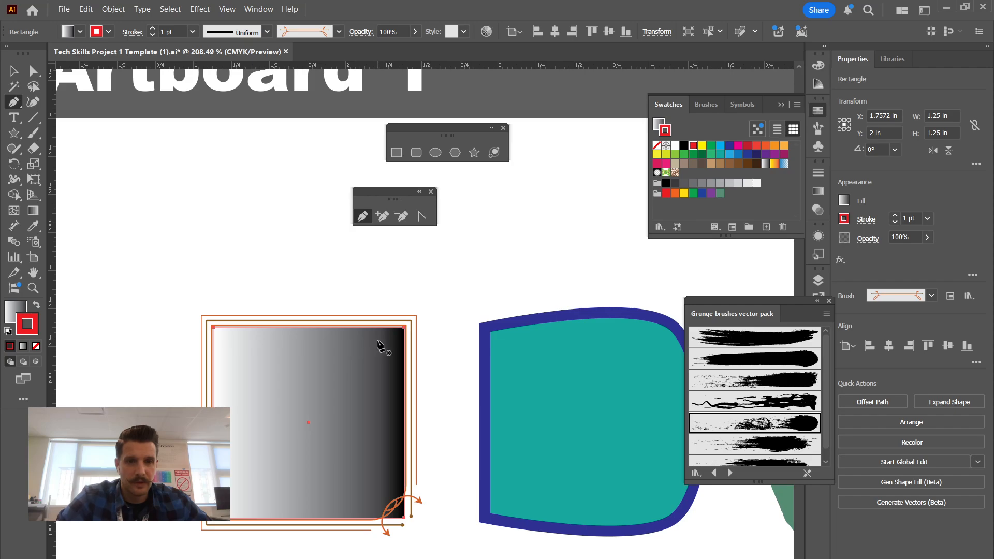
{"action": "left_click", "coordinate": [188, 213]}
{"action": "left_click", "coordinate": [245, 274]}
{"action": "left_click", "coordinate": [283, 194]}
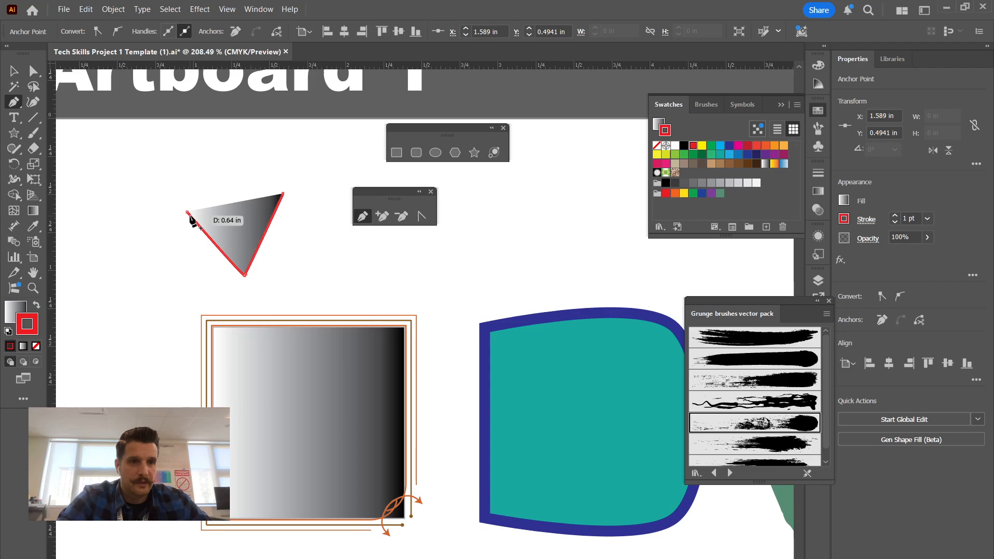
{"action": "left_click", "coordinate": [187, 213]}
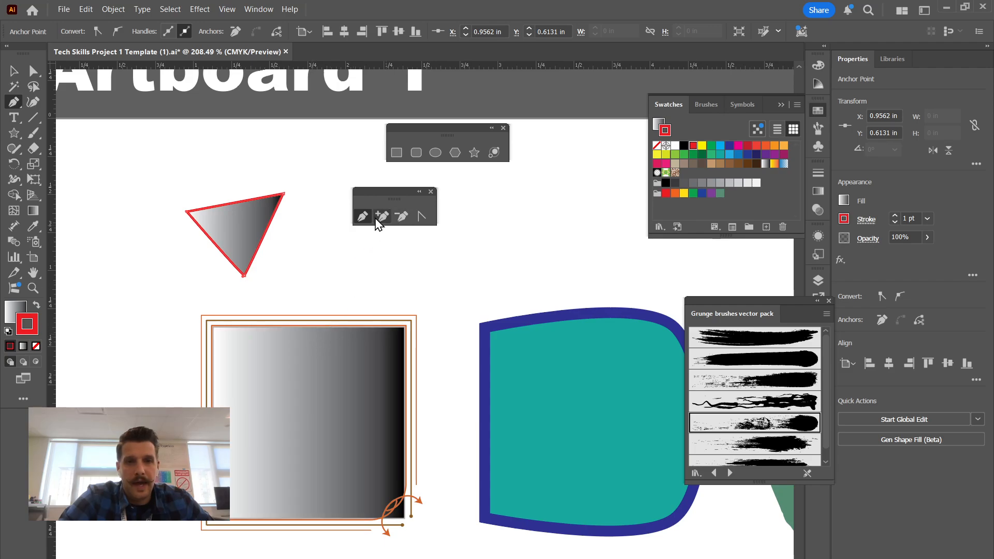
Step: Add anchor points on the triangle's edges with the Pen tool and delete its upper-right corner anchor
{"action": "left_click", "coordinate": [266, 232]}
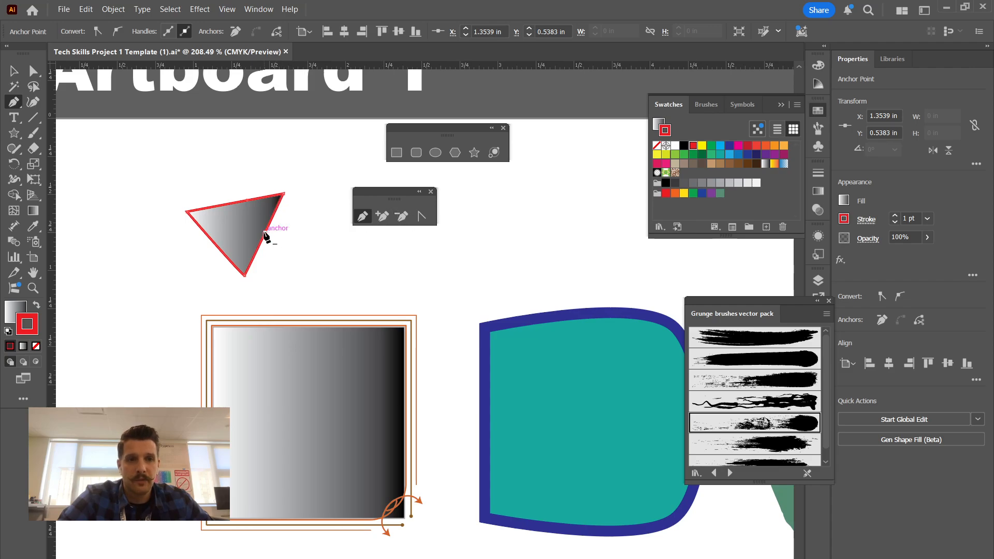
{"action": "left_click", "coordinate": [284, 195]}
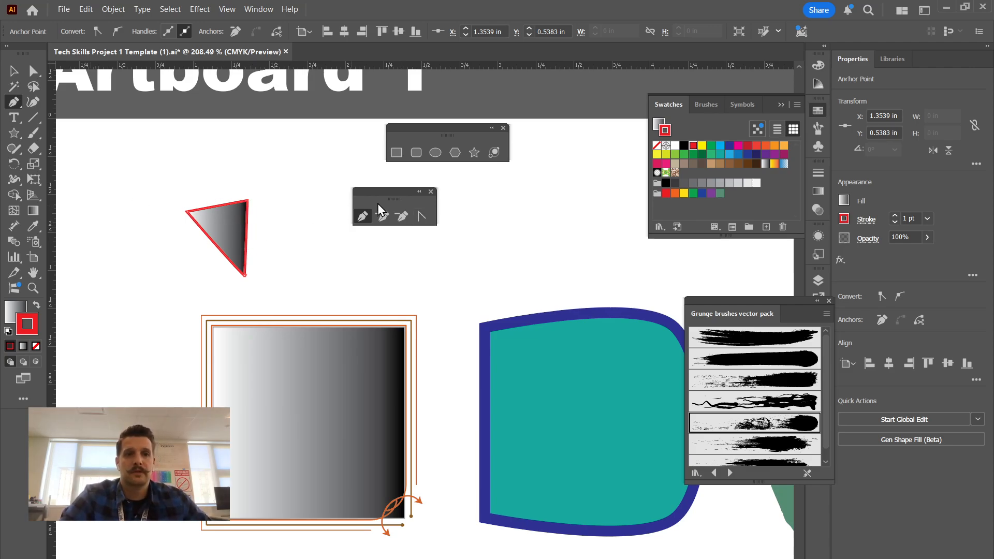
Step: Try deleting the triangle's upper-right anchor point with the Direct Selection tool, and undo the deletion
{"action": "left_click", "coordinate": [33, 74]}
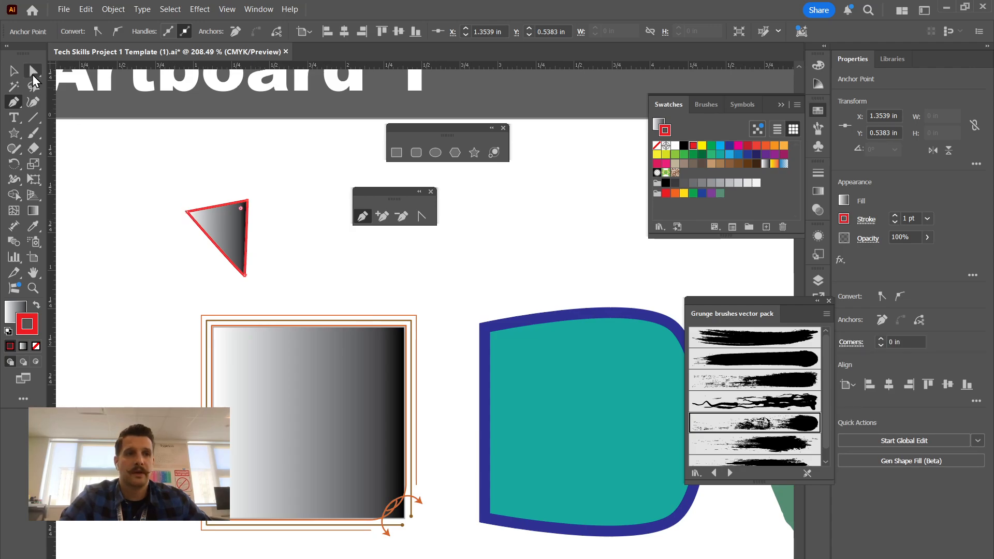
{"action": "left_click", "coordinate": [273, 238]}
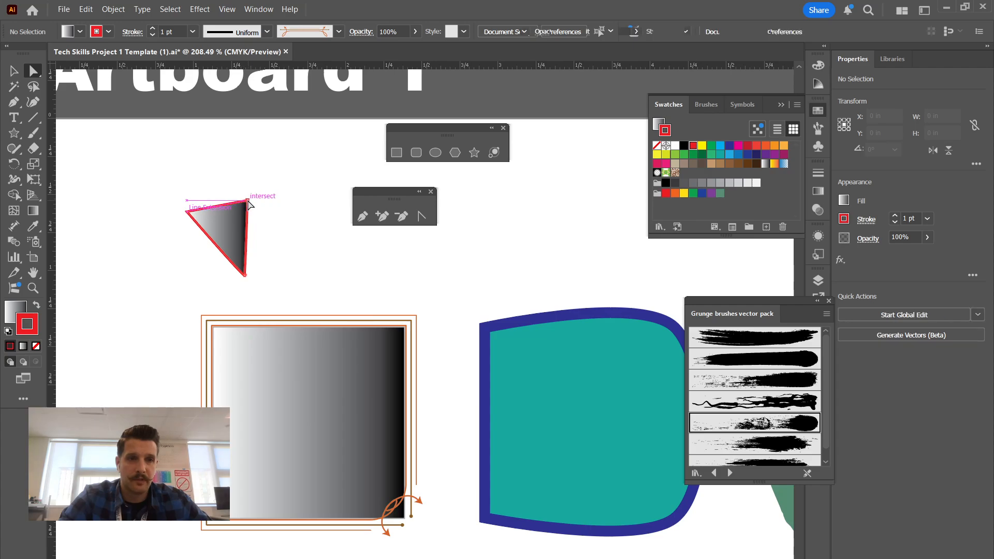
{"action": "left_click", "coordinate": [248, 202]}
{"action": "key", "text": "Delete"}
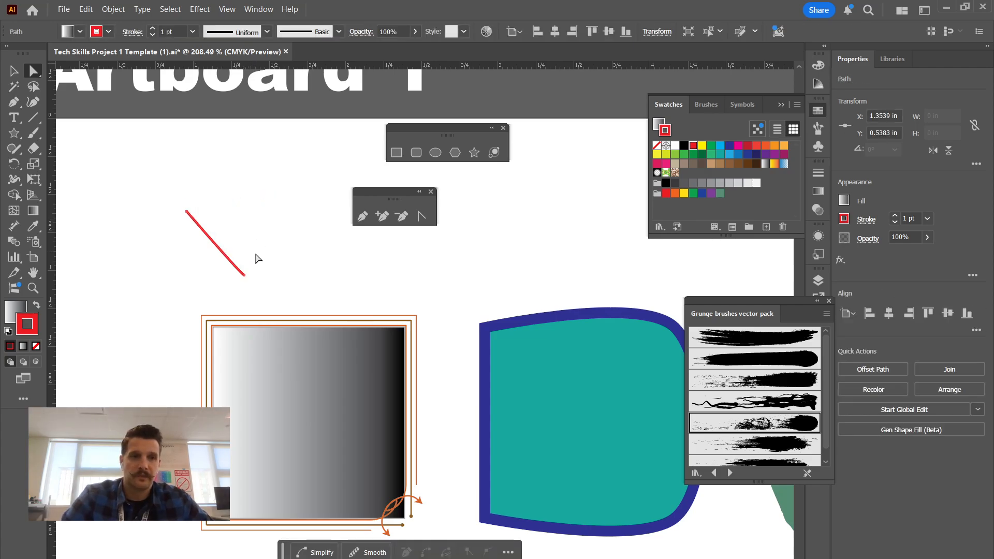
{"action": "key", "text": "ctrl+z"}
Step: Try deleting the gradient square's upper-right anchor with the Direct Selection tool and setting its fill to none, and undo both changes
{"action": "left_click", "coordinate": [358, 348]}
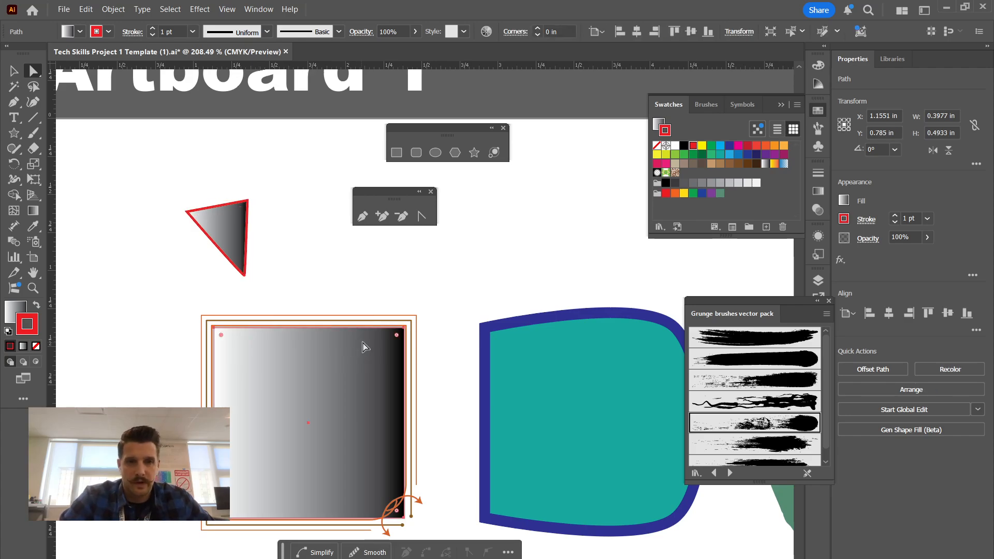
{"action": "left_click", "coordinate": [403, 330]}
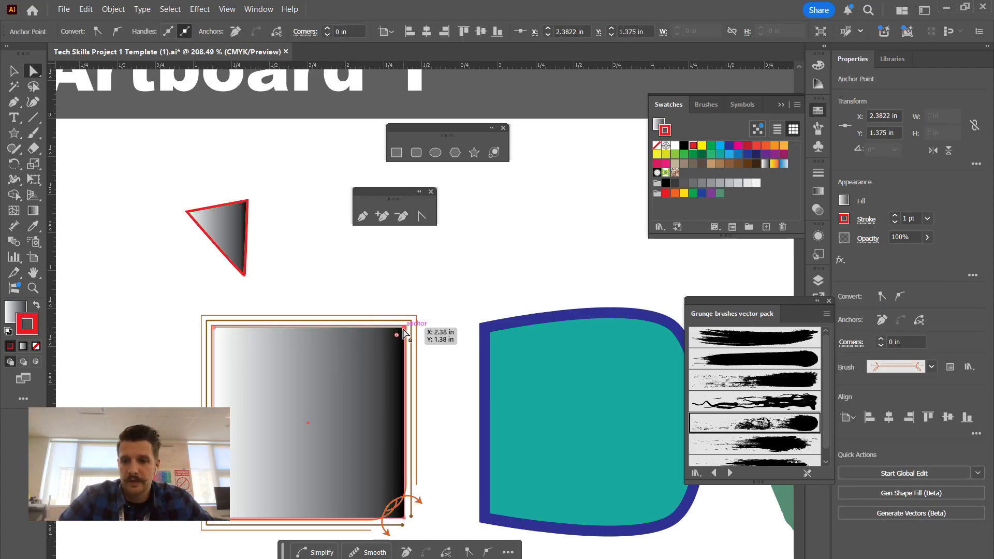
{"action": "key", "text": "Delete"}
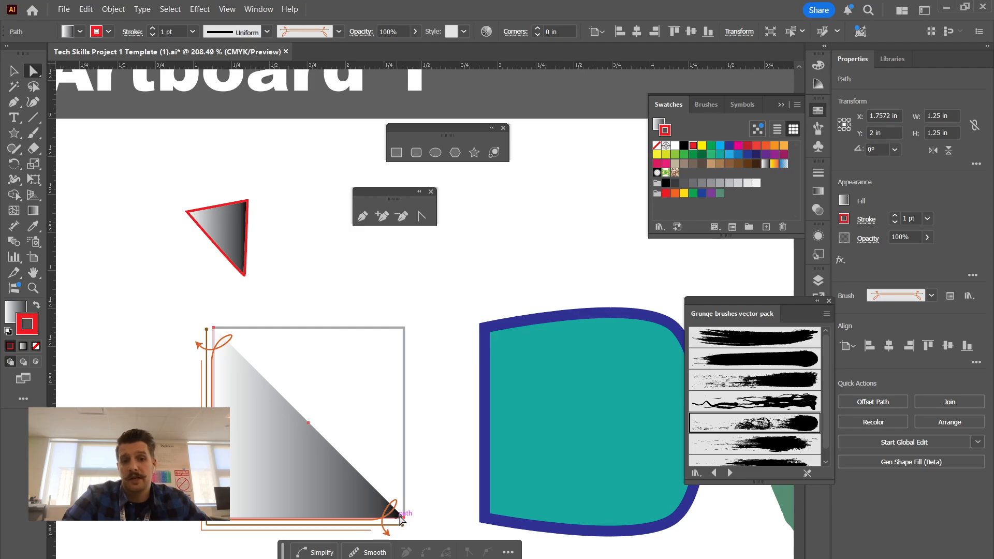
{"action": "left_click", "coordinate": [21, 313]}
{"action": "left_click", "coordinate": [35, 346]}
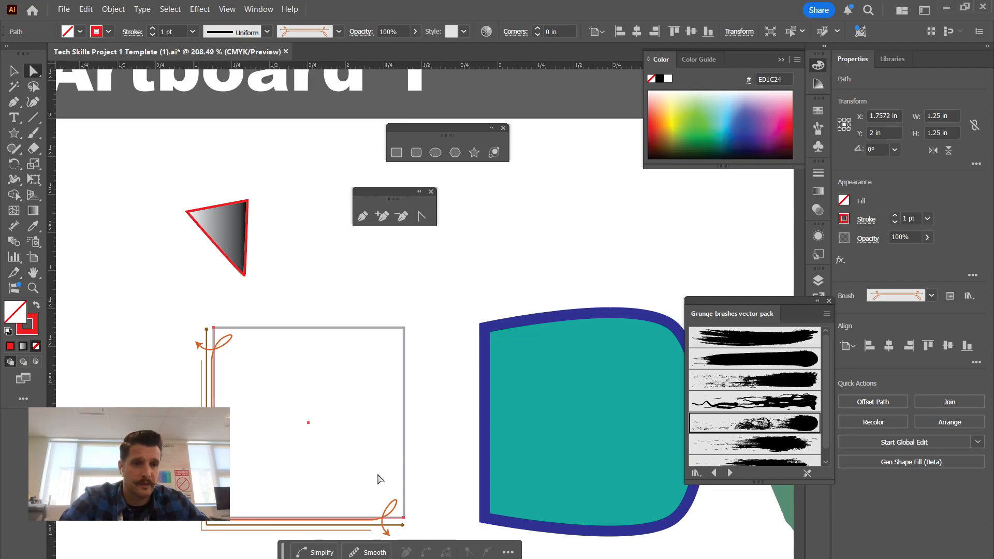
{"action": "key", "text": "ctrl+z"}
{"action": "key", "text": "ctrl+z"}
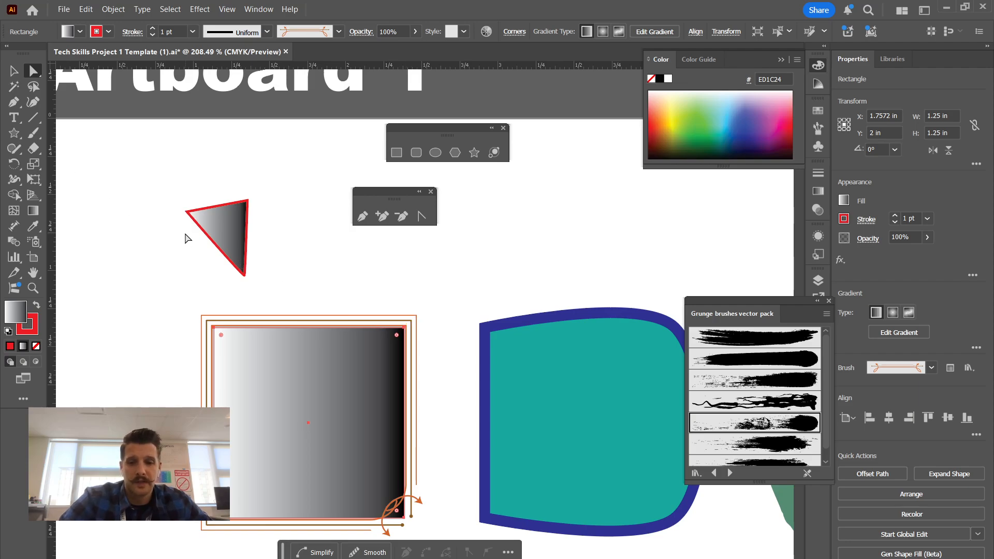
Step: Try deleting the gradient square's upper-right anchor with the Pen tool, and undo the deletion
{"action": "key", "text": "p"}
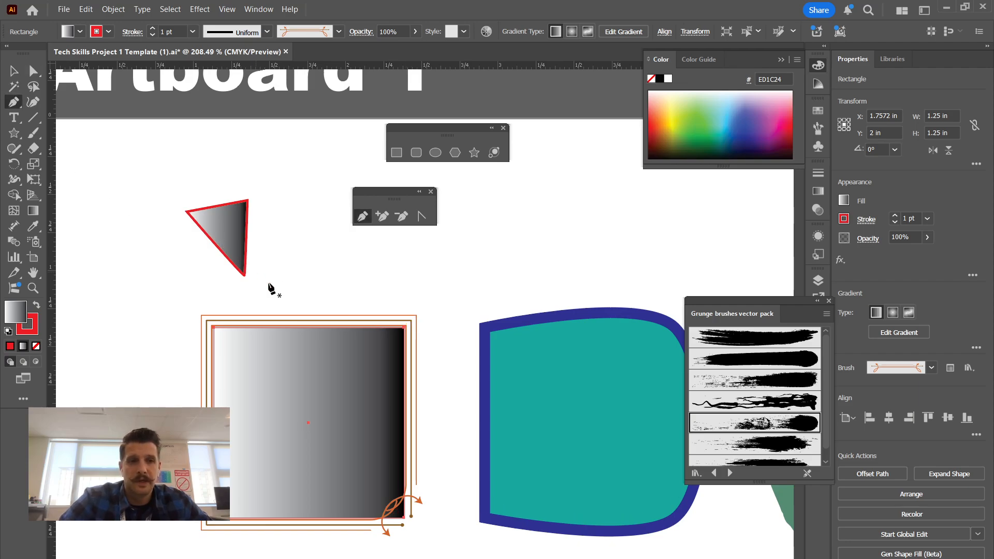
{"action": "left_click", "coordinate": [406, 328]}
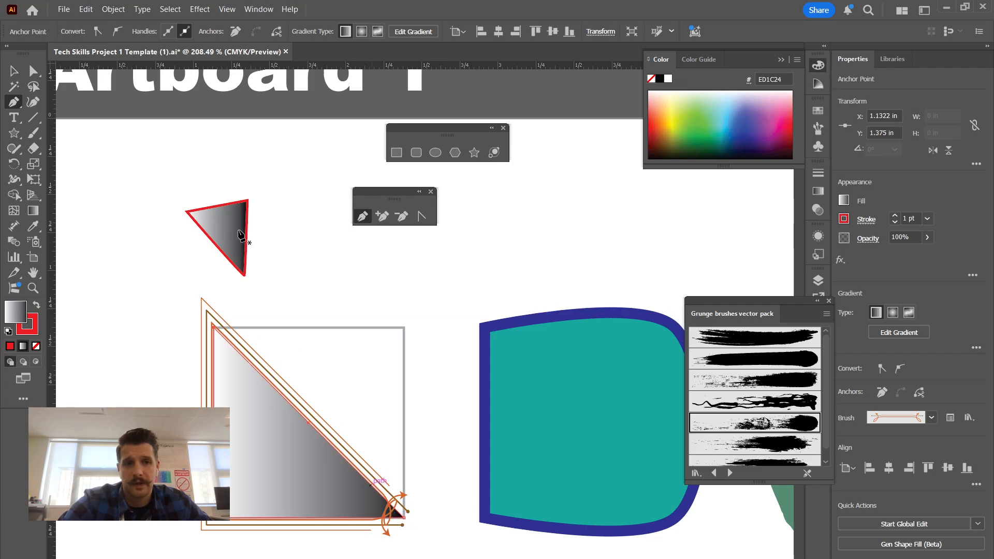
{"action": "key", "text": "ctrl+z"}
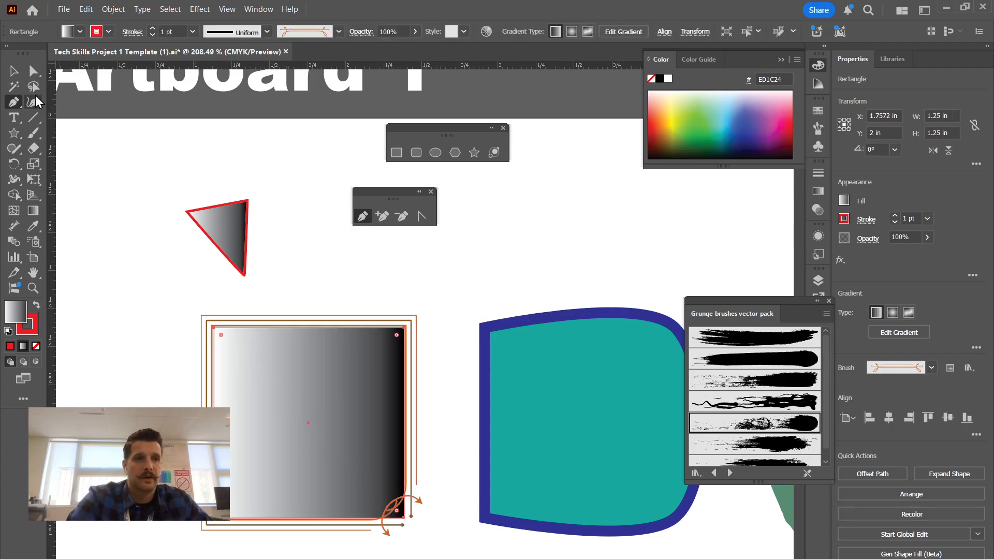
Step: Select the practice triangle above the gradient square and delete it
{"action": "left_click", "coordinate": [14, 72]}
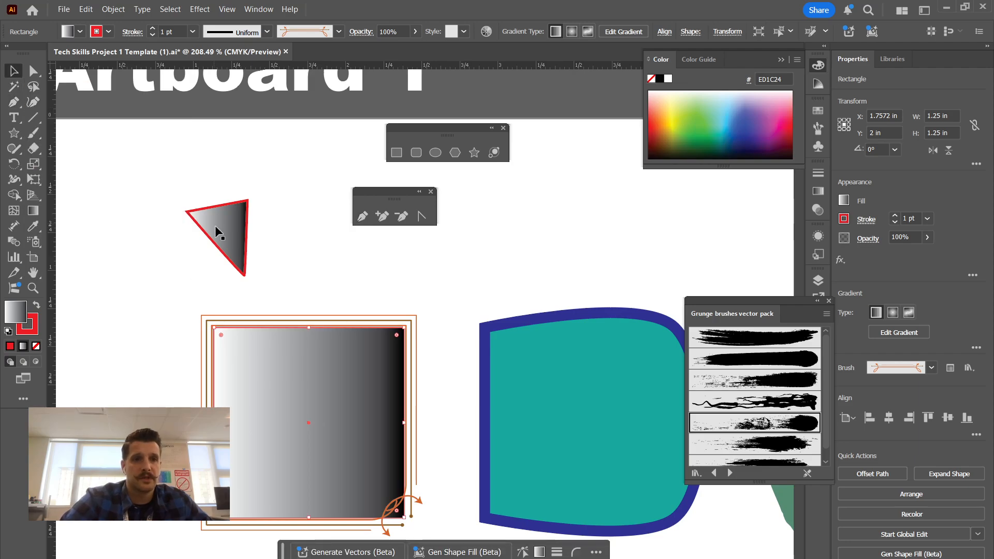
{"action": "left_click", "coordinate": [222, 231]}
{"action": "left_click", "coordinate": [307, 254]}
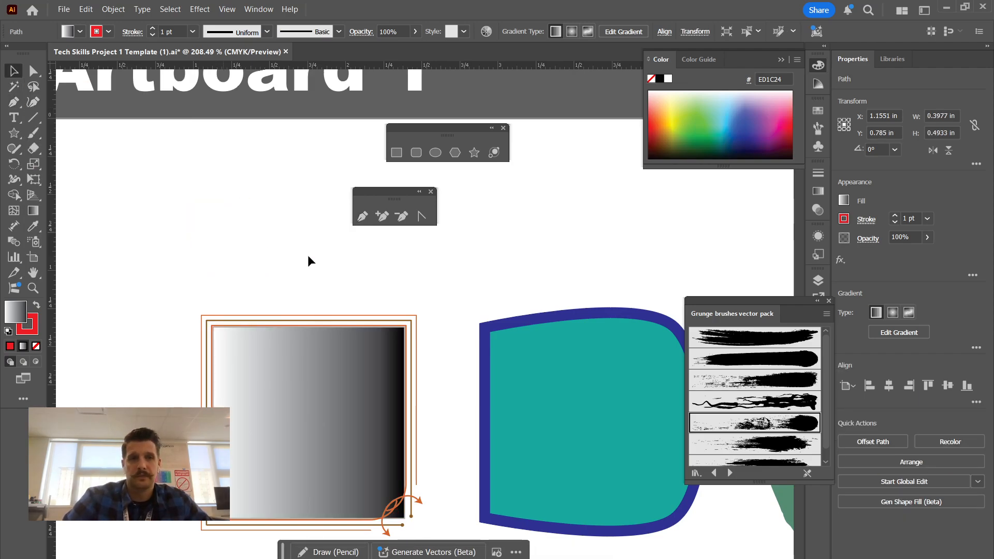
Step: Move the floating Pen tools panel over Frame 2 on Artboard 2 and close the floating shape tools panel
{"action": "left_click_drag", "start_coordinate": [577, 250], "coordinate": [466, 319]}
{"action": "left_click_drag", "start_coordinate": [621, 279], "coordinate": [387, 331]}
{"action": "mouse_move", "coordinate": [754, 507]}
{"action": "left_mouse_down"}
{"action": "mouse_move", "coordinate": [517, 385]}
{"action": "mouse_move", "coordinate": [165, 338]}
{"action": "left_mouse_up"}
{"action": "left_click_drag", "start_coordinate": [446, 368], "coordinate": [120, 339]}
{"action": "mouse_move", "coordinate": [344, 338]}
{"action": "left_mouse_down"}
{"action": "mouse_move", "coordinate": [180, 329]}
{"action": "mouse_move", "coordinate": [253, 372]}
{"action": "mouse_move", "coordinate": [534, 440]}
{"action": "left_mouse_up"}
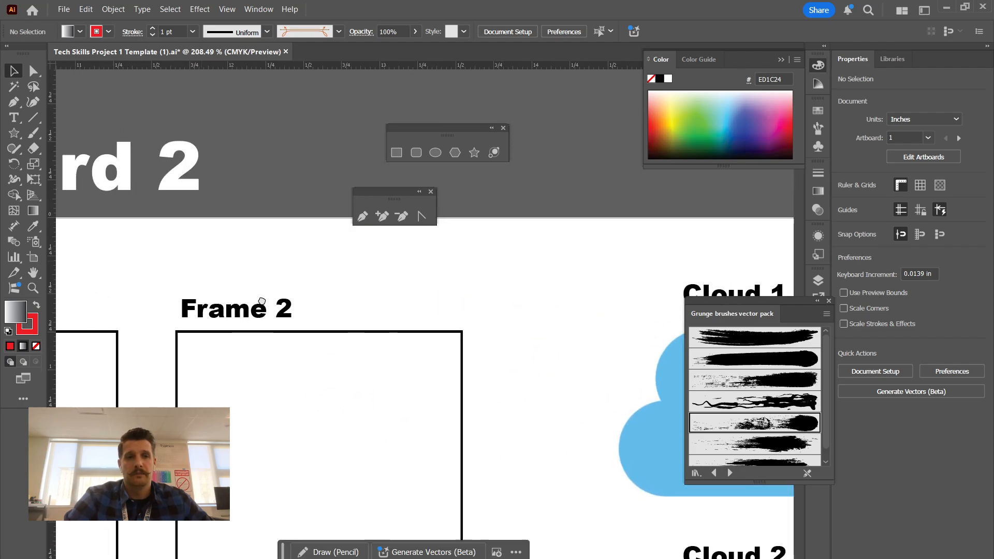
{"action": "left_click_drag", "start_coordinate": [104, 135], "coordinate": [286, 324]}
{"action": "left_click_drag", "start_coordinate": [384, 194], "coordinate": [623, 211]}
{"action": "left_click_drag", "start_coordinate": [466, 125], "coordinate": [586, 104]}
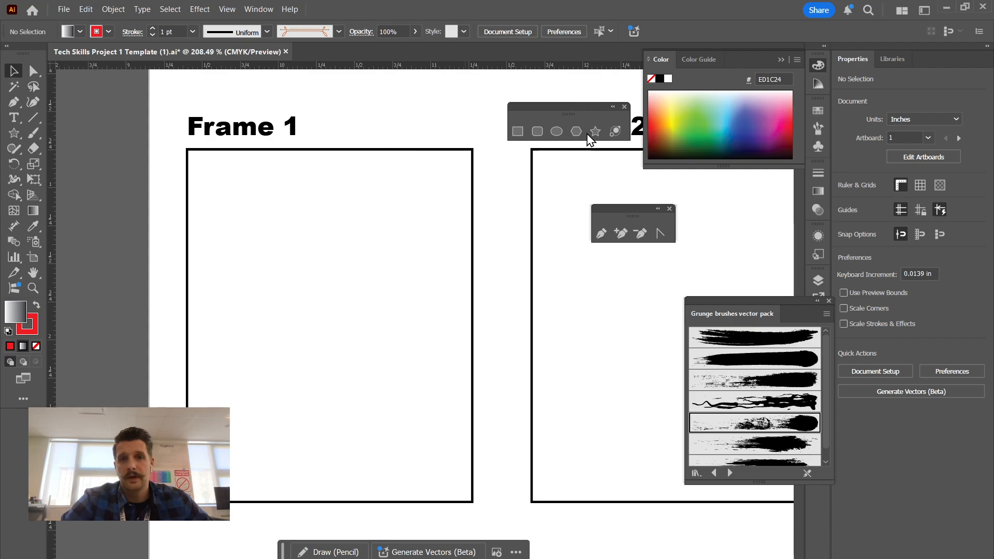
{"action": "left_click", "coordinate": [624, 106]}
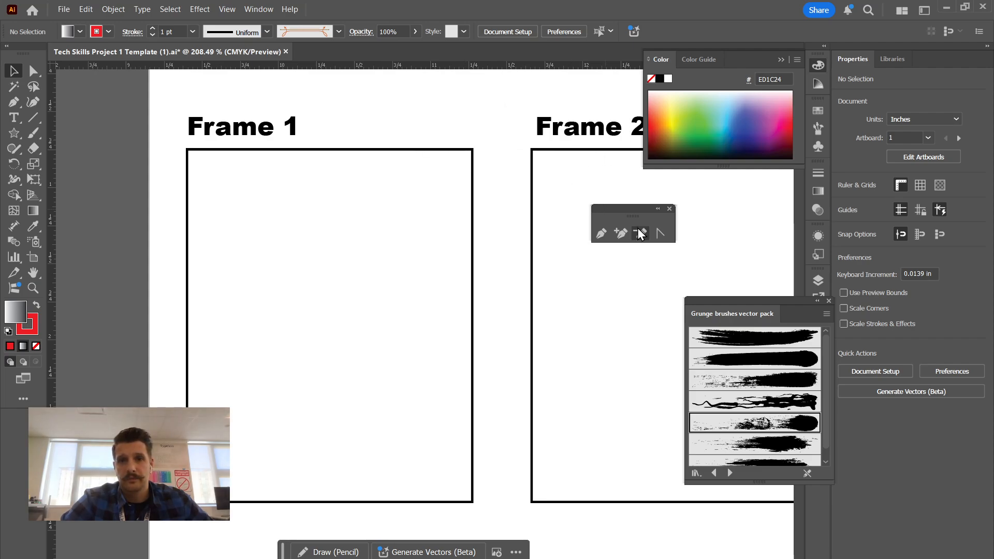
Step: Draw a closed, zigzag shape of straight segments with the Pen tool in the upper part of Frame 1
{"action": "left_click", "coordinate": [601, 233]}
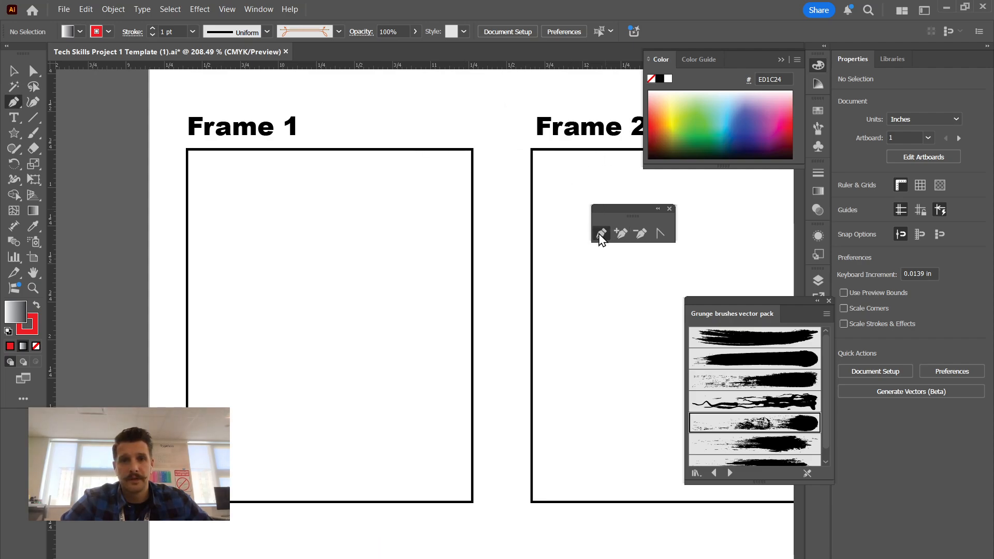
{"action": "left_click", "coordinate": [228, 186]}
{"action": "left_click", "coordinate": [420, 224]}
{"action": "left_click", "coordinate": [378, 317]}
{"action": "left_click", "coordinate": [379, 407]}
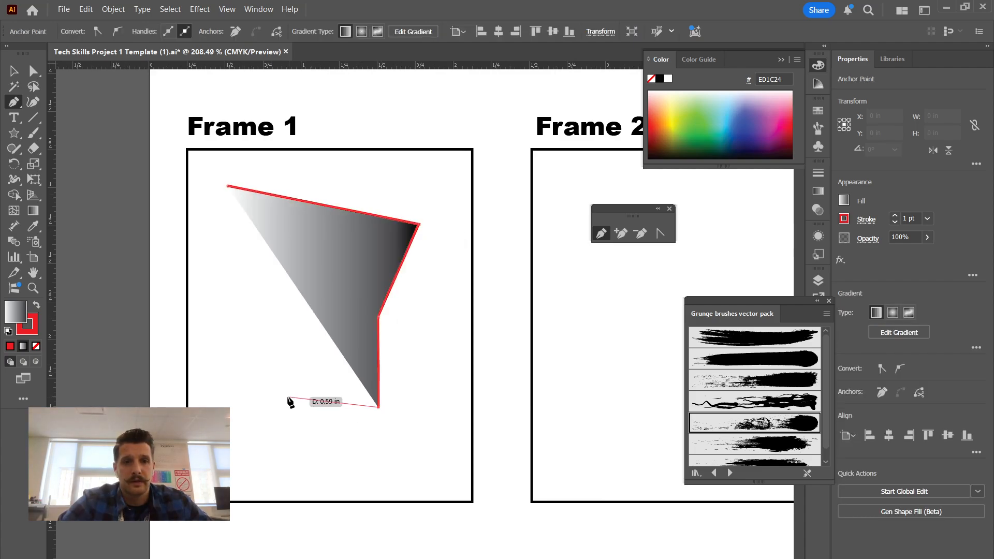
{"action": "left_click", "coordinate": [287, 397]}
{"action": "left_click", "coordinate": [251, 340]}
{"action": "left_click", "coordinate": [337, 293]}
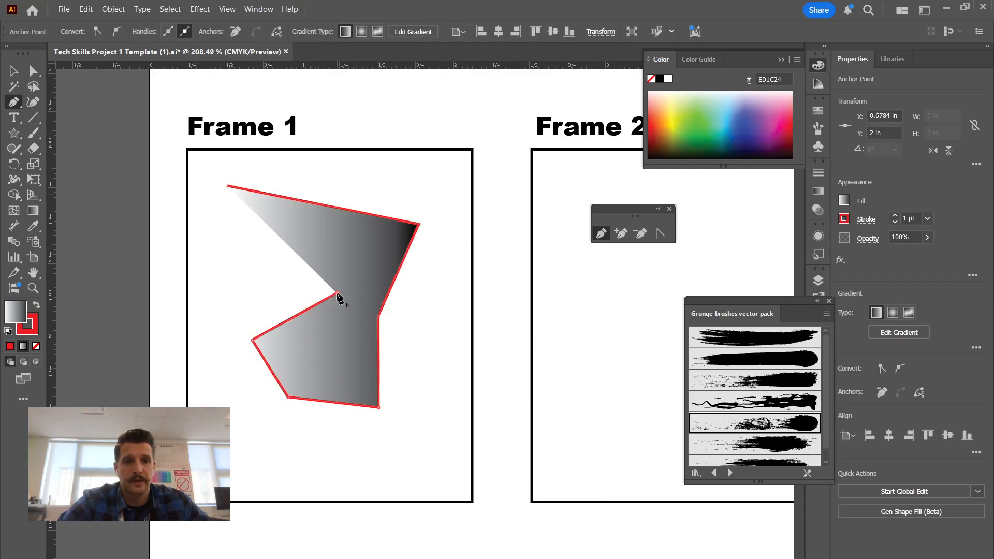
{"action": "left_click", "coordinate": [231, 269]}
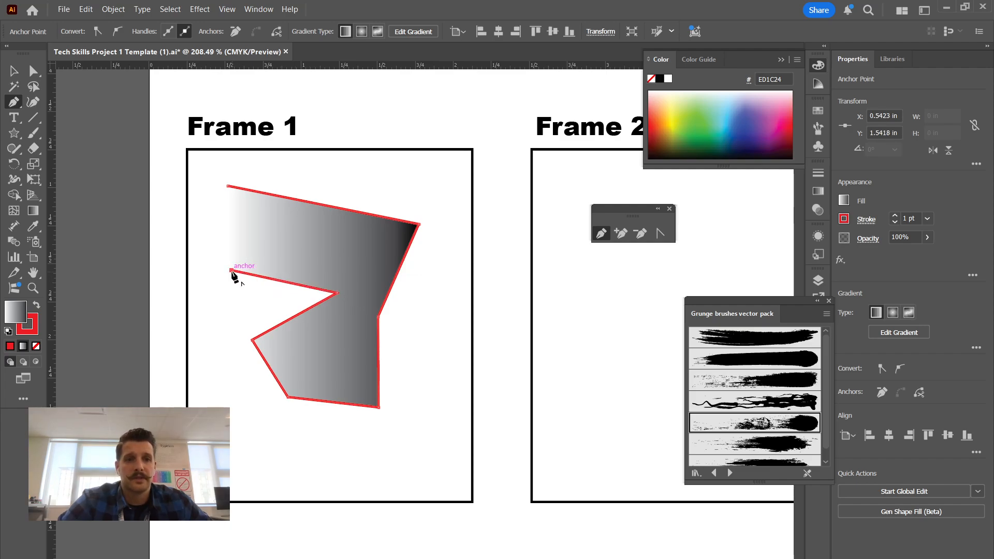
{"action": "left_click", "coordinate": [389, 166]}
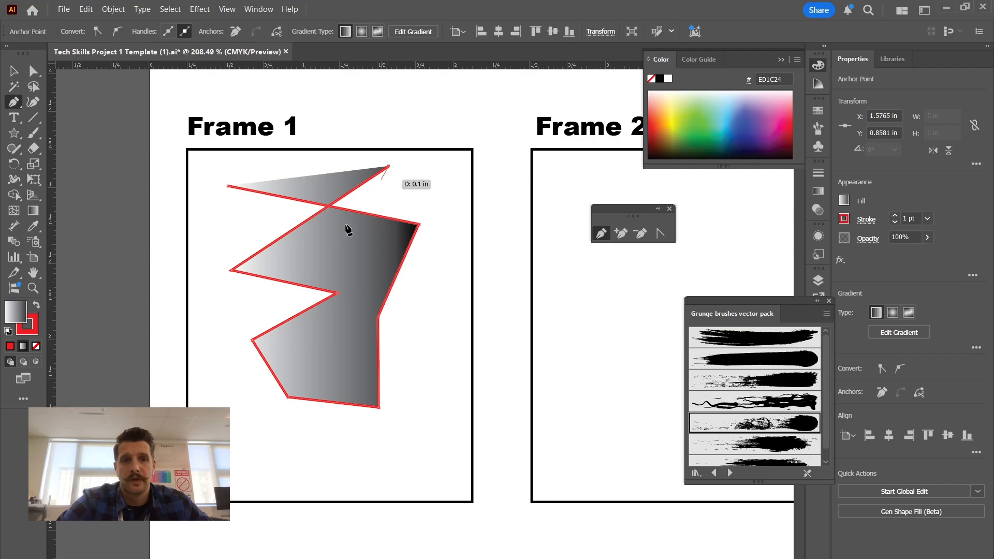
{"action": "left_click", "coordinate": [227, 187]}
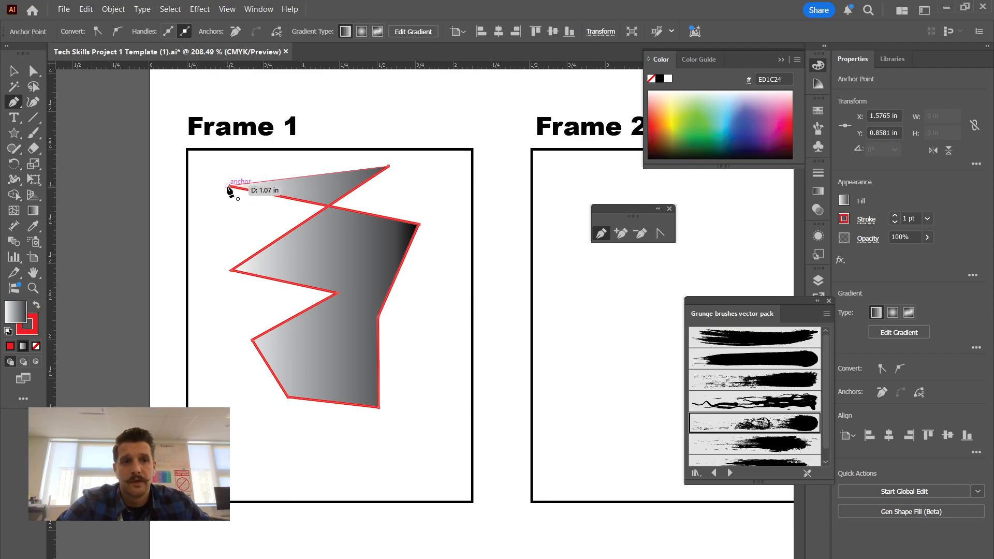
{"action": "left_click", "coordinate": [228, 188]}
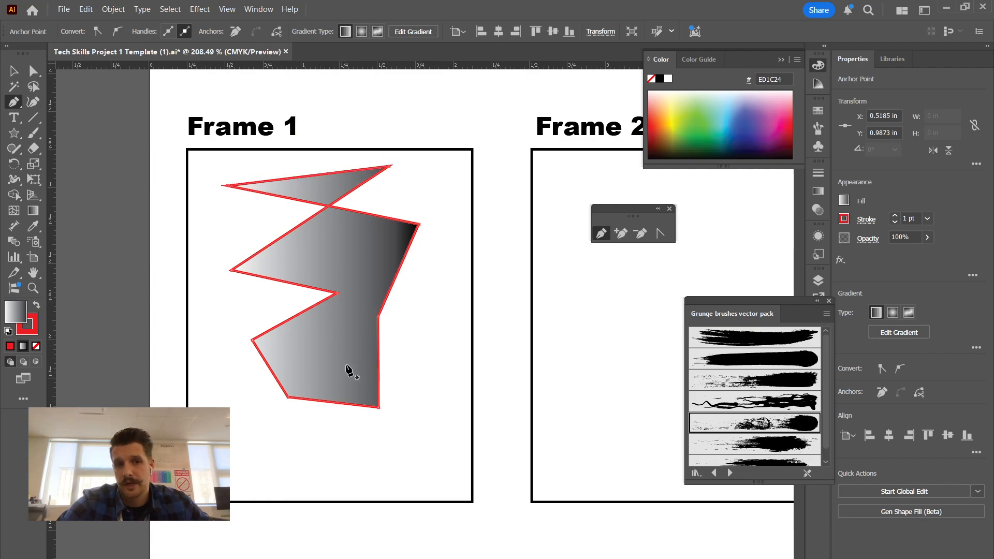
Step: Draw an open path of straight, crossing segments with the Pen tool in the lower part of Frame 1
{"action": "left_click", "coordinate": [426, 319]}
{"action": "left_click", "coordinate": [439, 481]}
{"action": "left_click", "coordinate": [229, 460]}
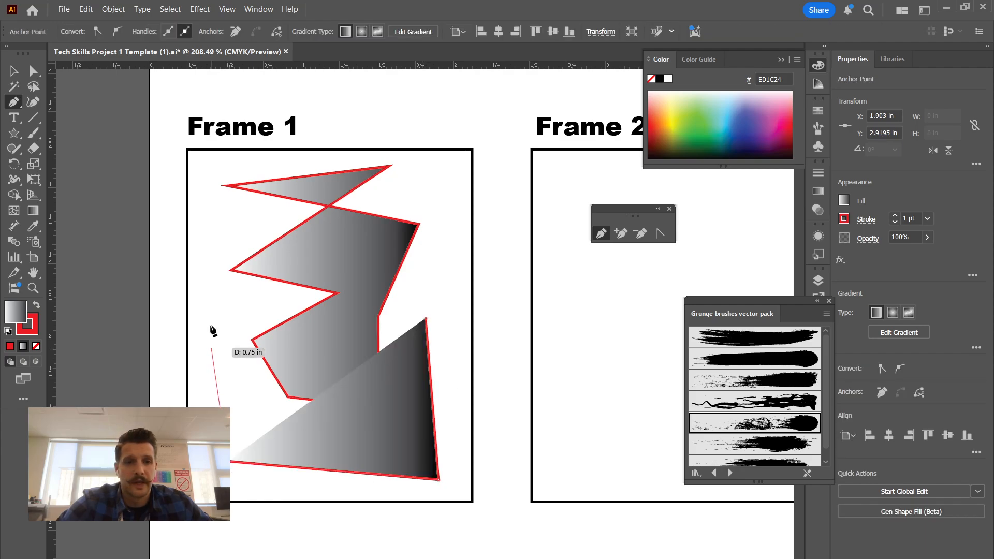
{"action": "left_click", "coordinate": [209, 322]}
{"action": "left_click", "coordinate": [401, 394]}
{"action": "left_click", "coordinate": [309, 437]}
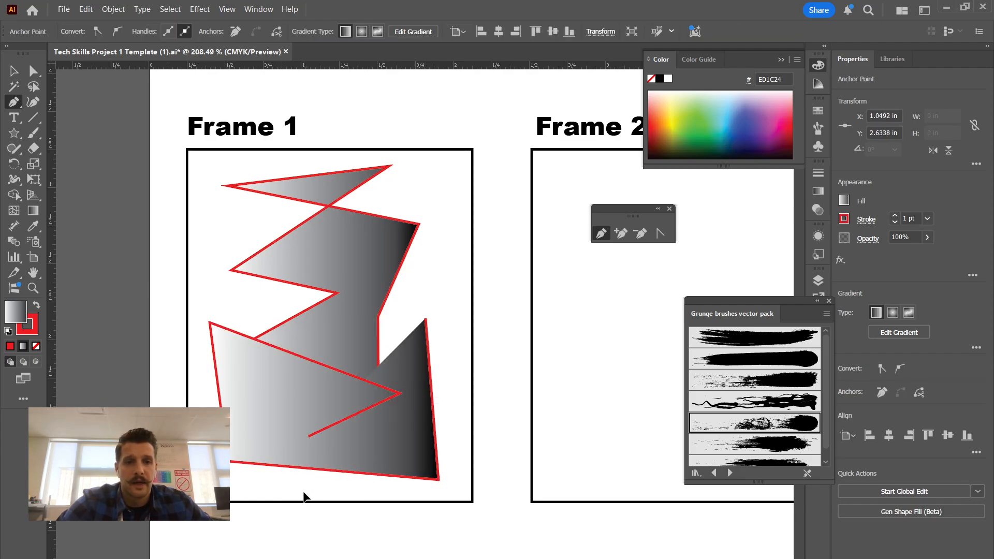
{"action": "left_click_drag", "start_coordinate": [304, 493], "coordinate": [324, 489]}
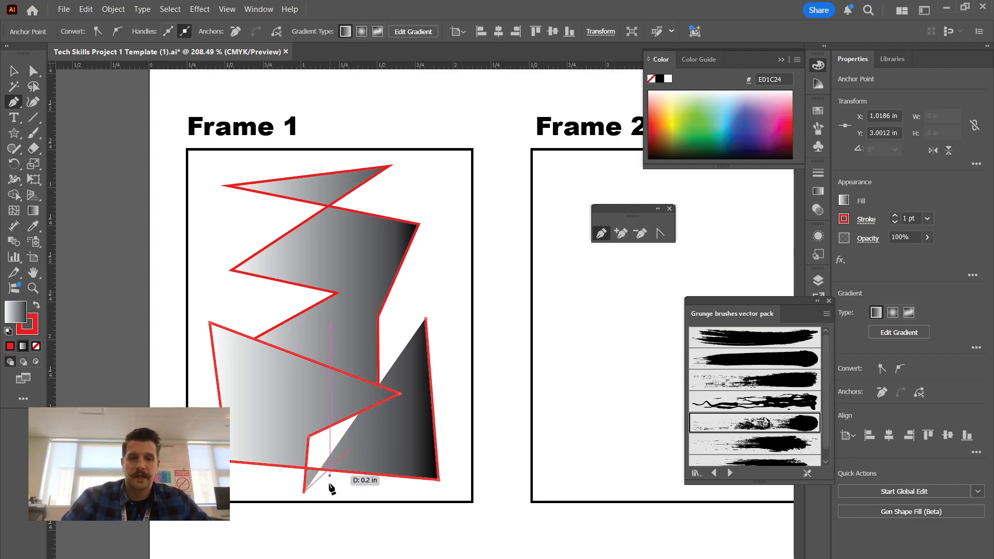
{"action": "key", "text": "Escape"}
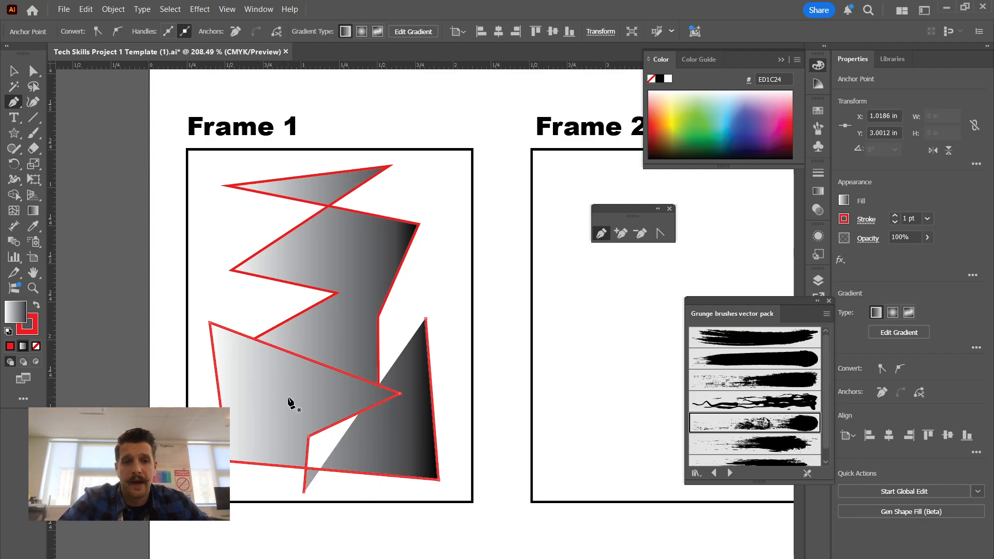
Step: Try the open path in Frame 1 with no fill, and restore its gradient fill
{"action": "key", "text": "v"}
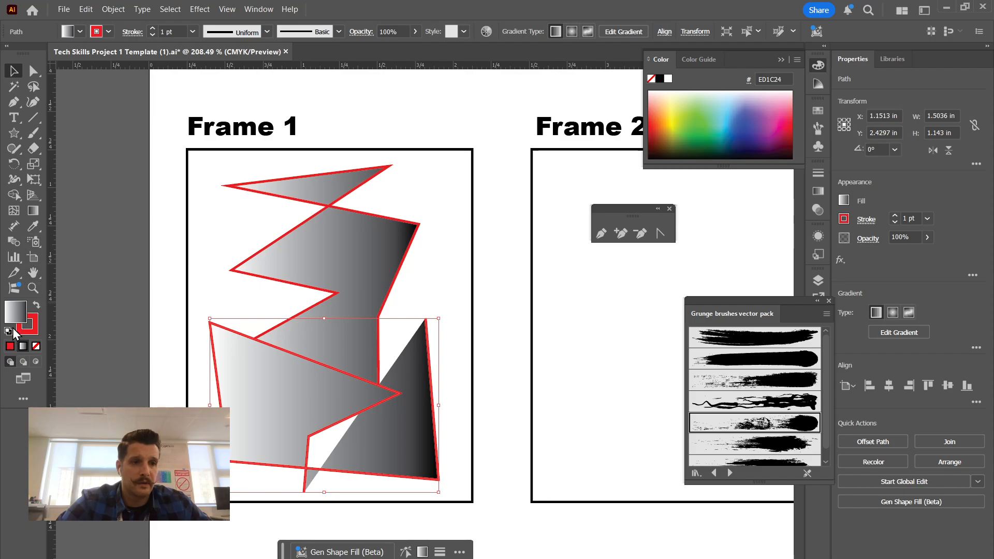
{"action": "left_click", "coordinate": [36, 346]}
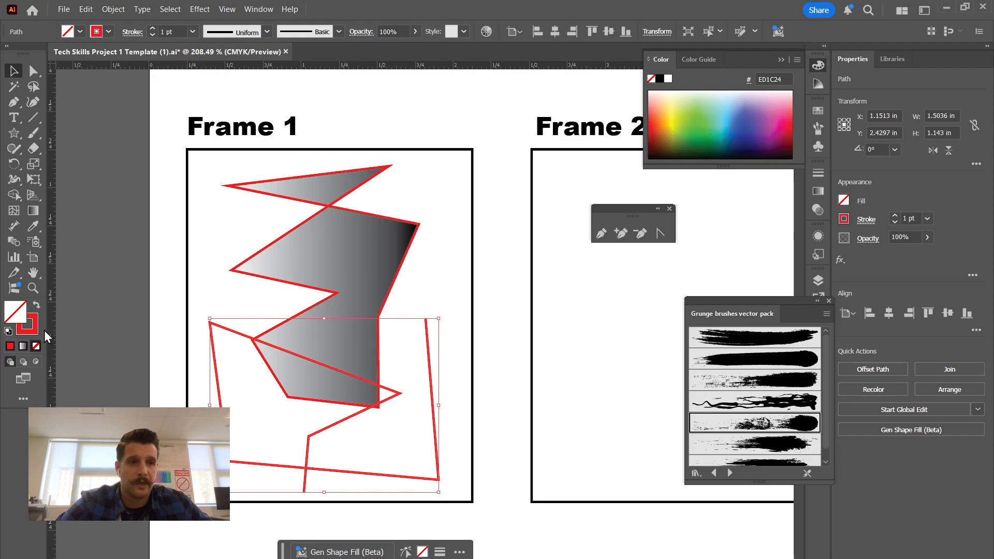
{"action": "left_click", "coordinate": [22, 345]}
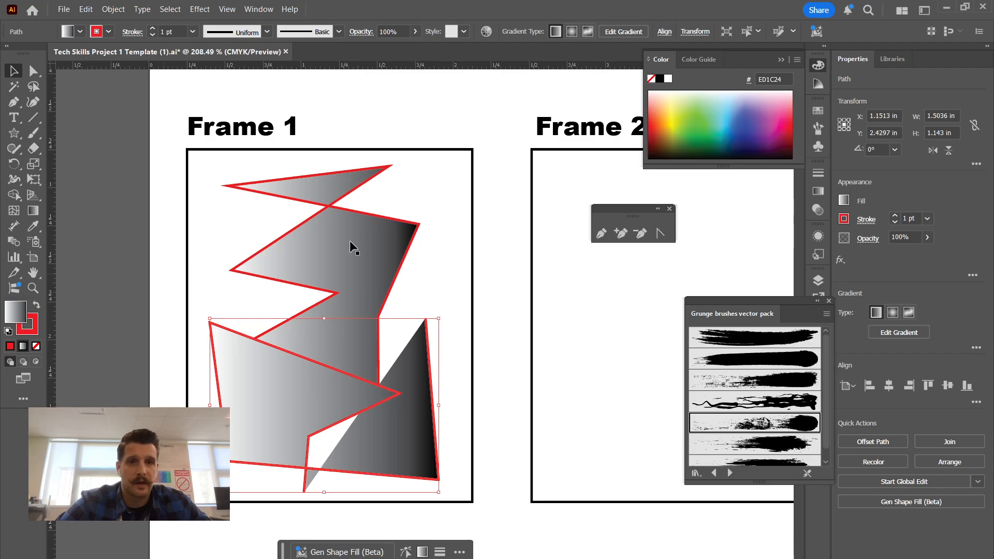
Step: With nothing selected, set the fill to green 4EB748 and the stroke to pale green DCEBBD
{"action": "left_click", "coordinate": [215, 212]}
{"action": "left_click", "coordinate": [702, 128]}
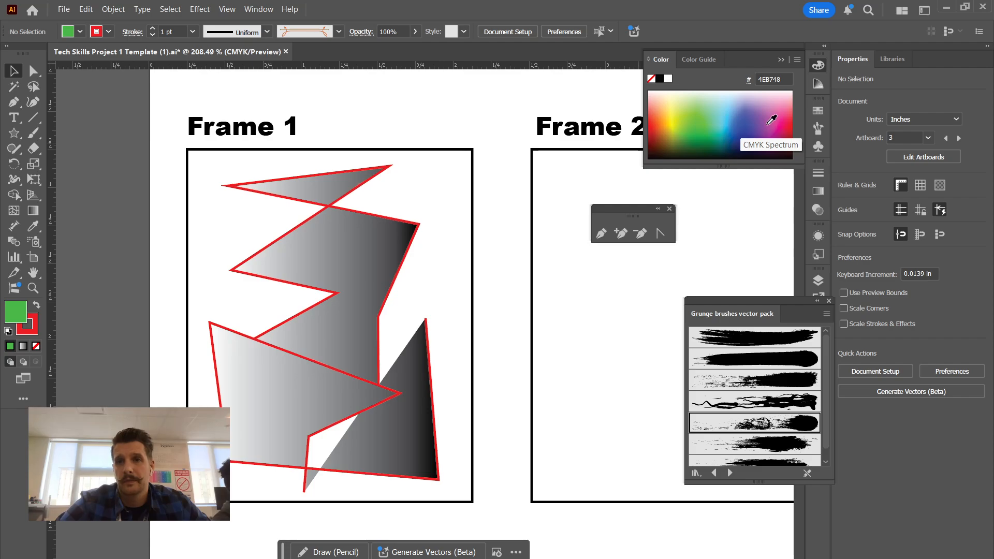
{"action": "left_click", "coordinate": [32, 331]}
{"action": "left_click", "coordinate": [694, 96]}
{"action": "left_click", "coordinate": [690, 93]}
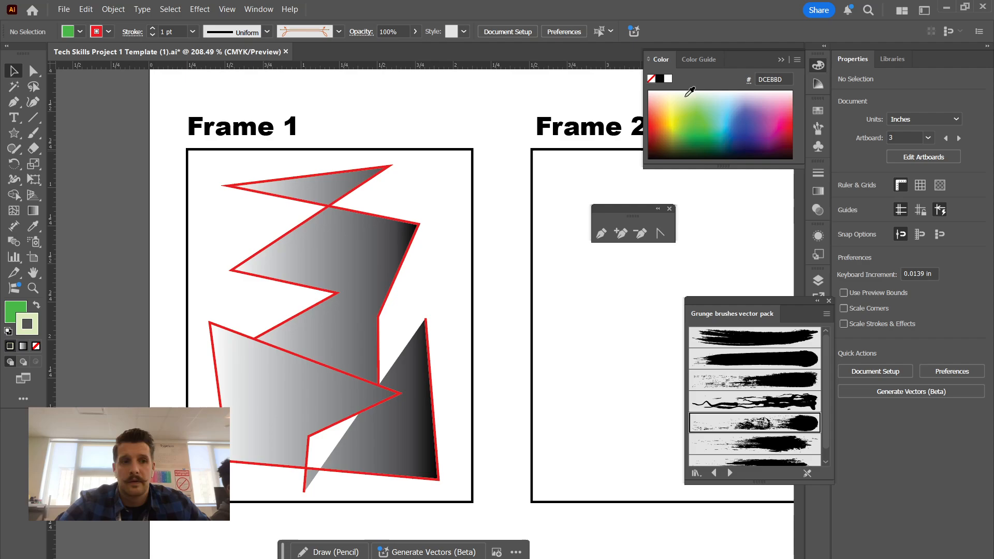
Step: Draw a closed, looping shape of curved segments with the Pen tool over the straight-sided shapes in Frame 1
{"action": "left_click", "coordinate": [14, 103]}
{"action": "left_click", "coordinate": [235, 219]}
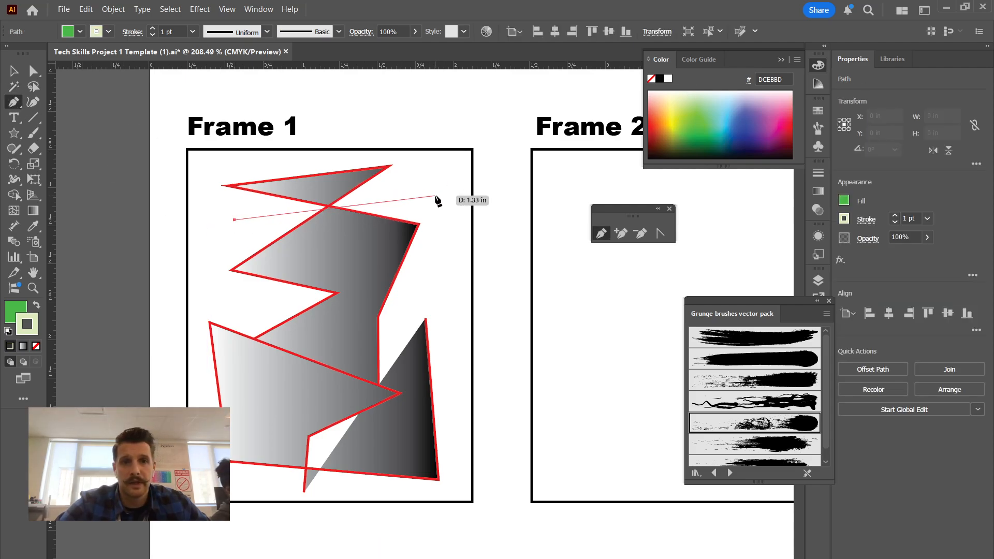
{"action": "left_click_drag", "start_coordinate": [429, 199], "coordinate": [457, 237]}
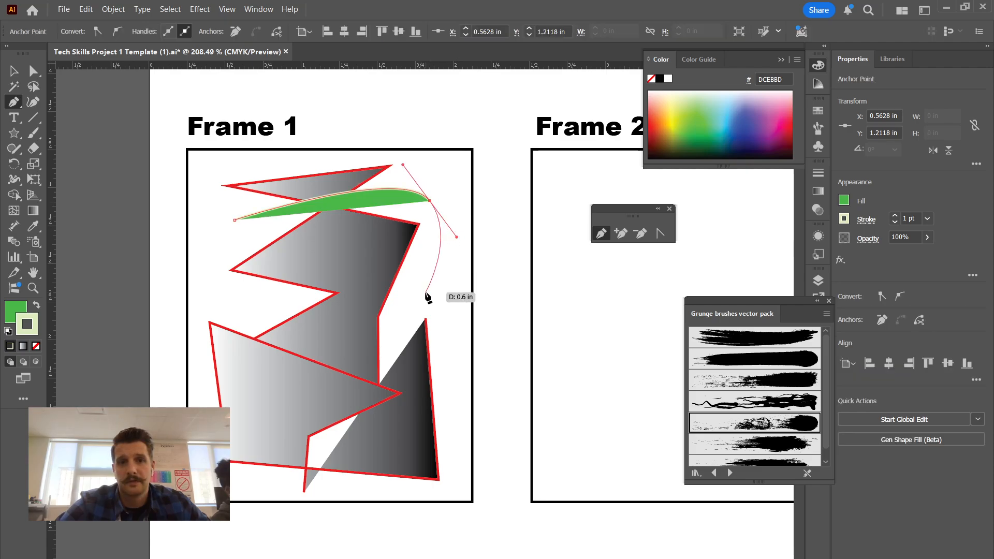
{"action": "left_click_drag", "start_coordinate": [426, 292], "coordinate": [411, 291]}
{"action": "left_click_drag", "start_coordinate": [315, 301], "coordinate": [306, 276]}
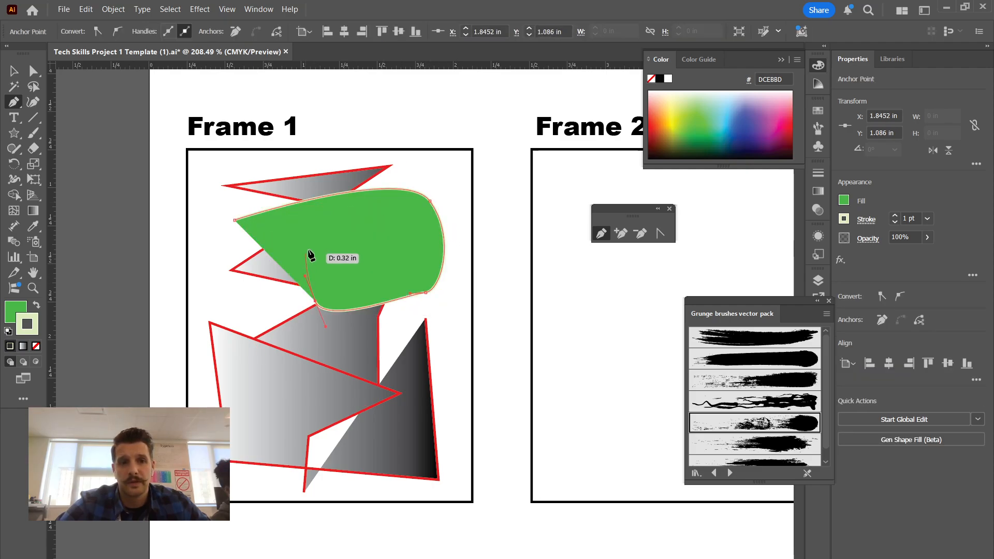
{"action": "left_click_drag", "start_coordinate": [377, 207], "coordinate": [332, 178]}
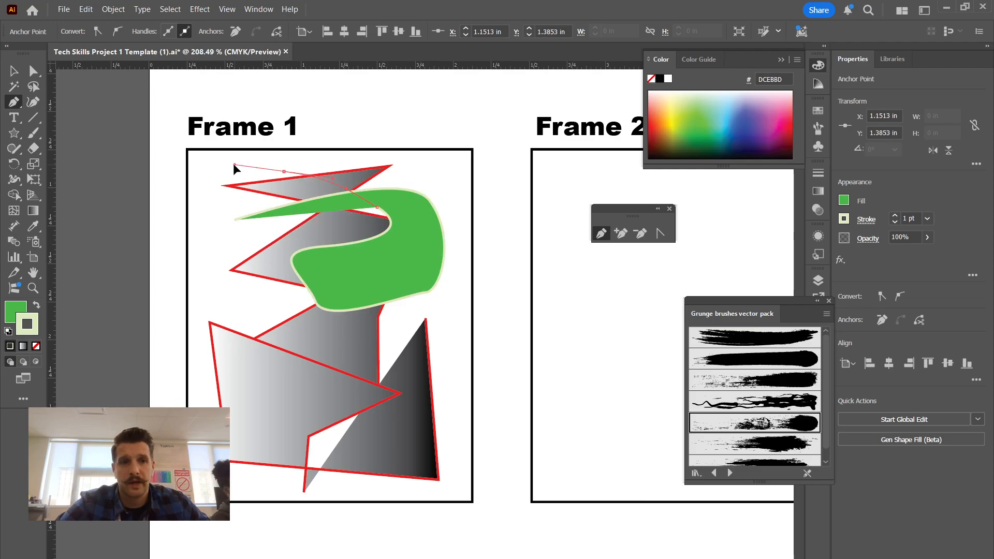
{"action": "left_click_drag", "start_coordinate": [233, 165], "coordinate": [234, 166]}
{"action": "left_click_drag", "start_coordinate": [422, 329], "coordinate": [328, 474]}
{"action": "left_click_drag", "start_coordinate": [241, 439], "coordinate": [214, 354]}
{"action": "left_click_drag", "start_coordinate": [235, 293], "coordinate": [269, 250]}
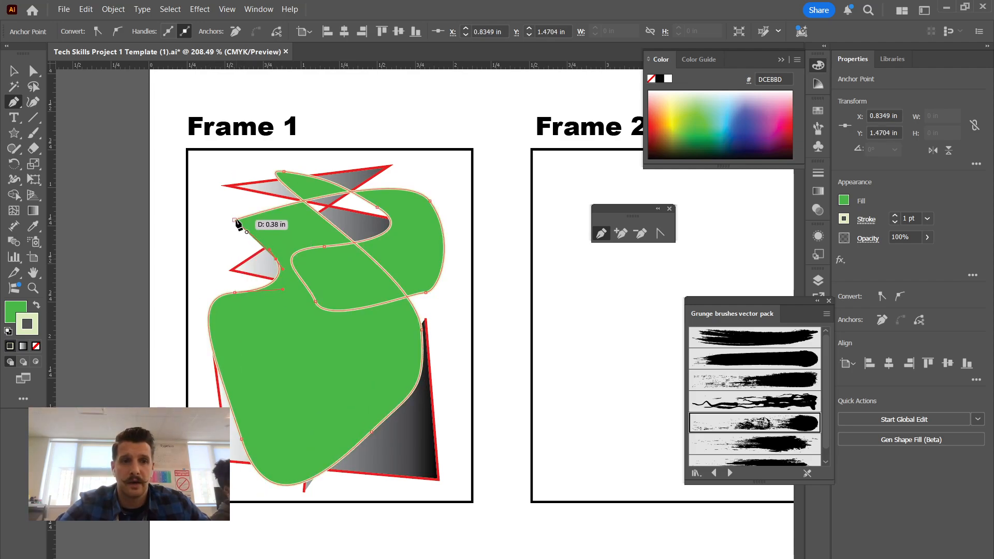
{"action": "left_click", "coordinate": [234, 220]}
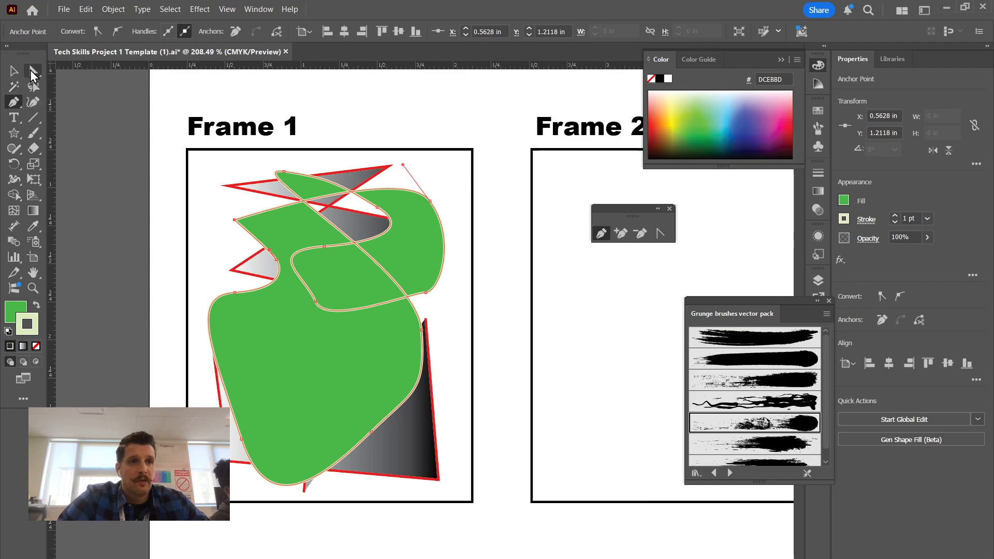
Step: Adjust the curve handles of the green shape's upper-right anchor point with the Direct Selection tool
{"action": "left_click", "coordinate": [33, 72]}
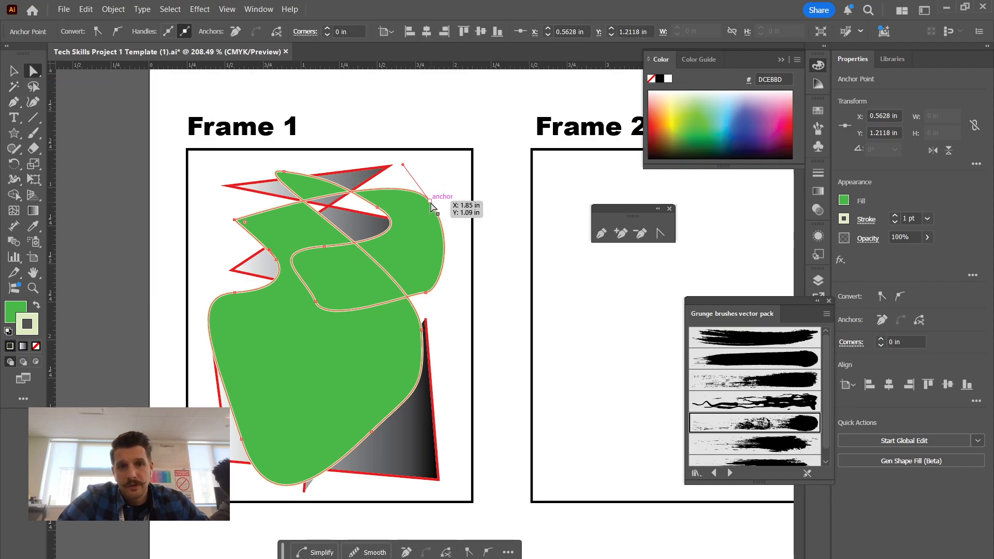
{"action": "left_click", "coordinate": [430, 201]}
{"action": "mouse_move", "coordinate": [456, 237]}
{"action": "left_mouse_down"}
{"action": "mouse_move", "coordinate": [462, 253]}
{"action": "mouse_move", "coordinate": [479, 236]}
{"action": "mouse_move", "coordinate": [445, 250]}
{"action": "mouse_move", "coordinate": [437, 223]}
{"action": "mouse_move", "coordinate": [451, 250]}
{"action": "mouse_move", "coordinate": [421, 248]}
{"action": "mouse_move", "coordinate": [453, 250]}
{"action": "mouse_move", "coordinate": [429, 248]}
{"action": "mouse_move", "coordinate": [440, 236]}
{"action": "left_mouse_up"}
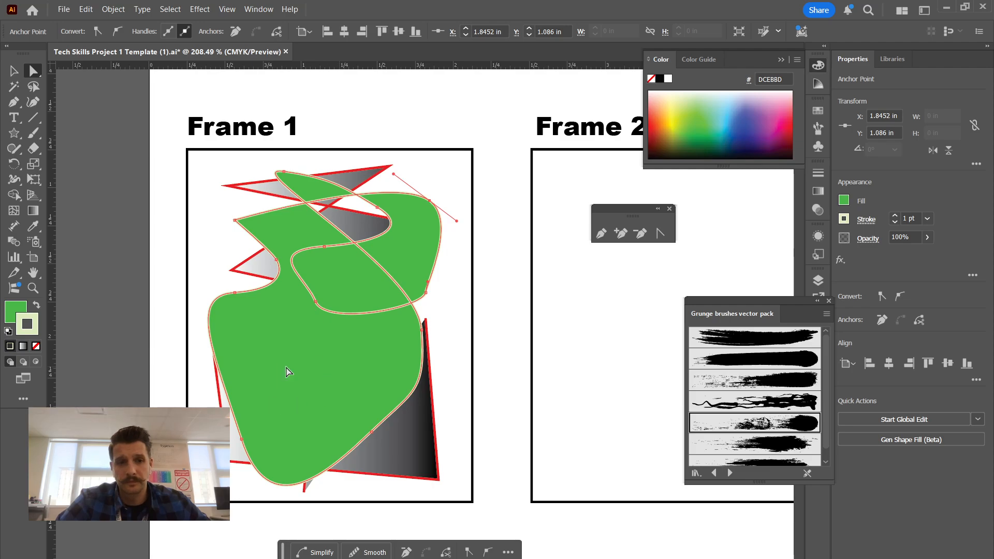
Step: Draw a rectangle about 1.19 by 0.98 in above the Artboard 2 title
{"action": "left_click_drag", "start_coordinate": [315, 271], "coordinate": [343, 403]}
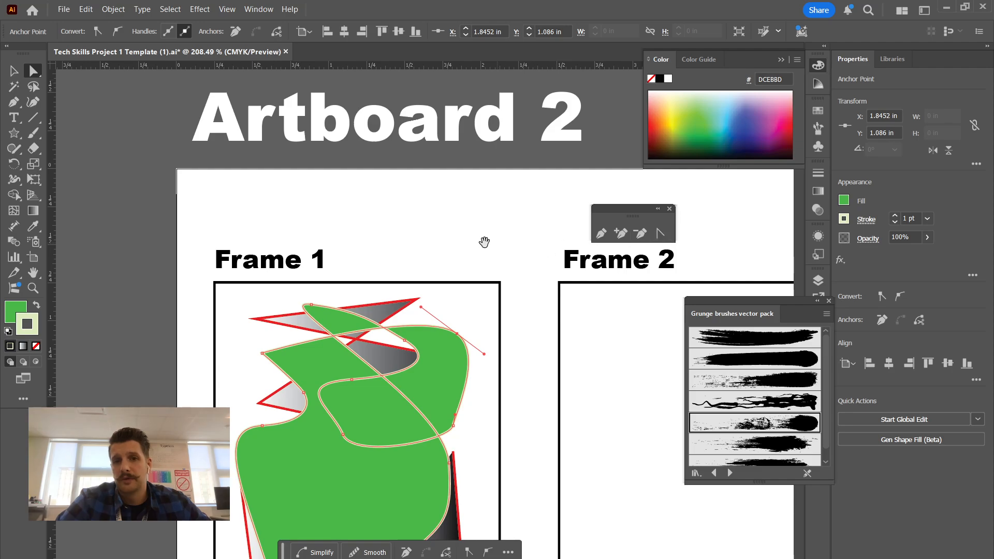
{"action": "left_click_drag", "start_coordinate": [484, 240], "coordinate": [401, 429]}
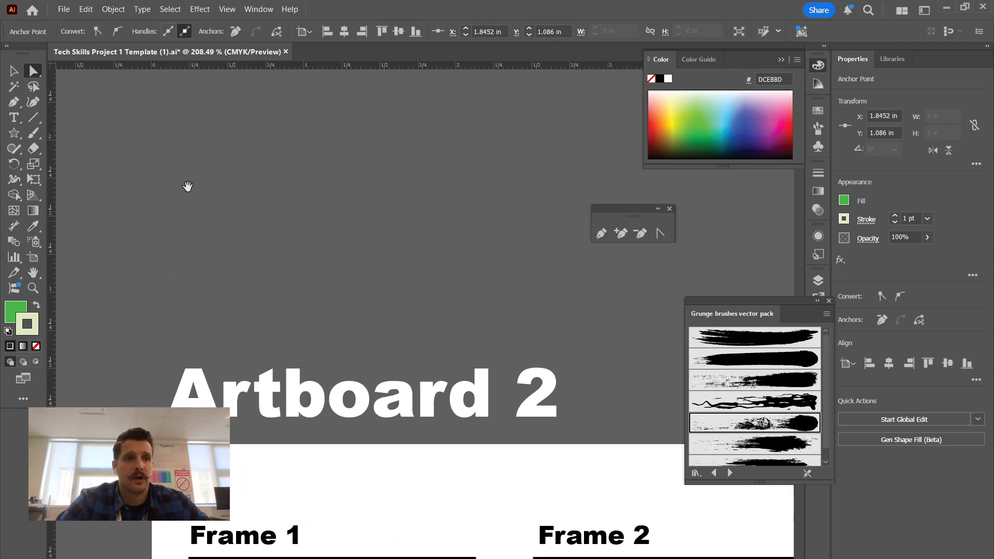
{"action": "left_click", "coordinate": [17, 134]}
{"action": "left_click", "coordinate": [50, 135]}
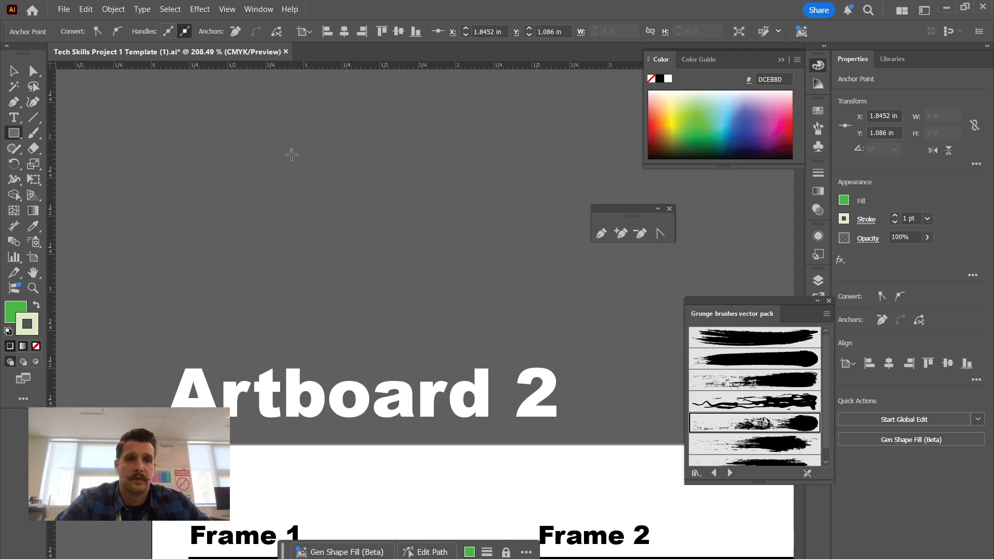
{"action": "left_click_drag", "start_coordinate": [291, 154], "coordinate": [487, 304]}
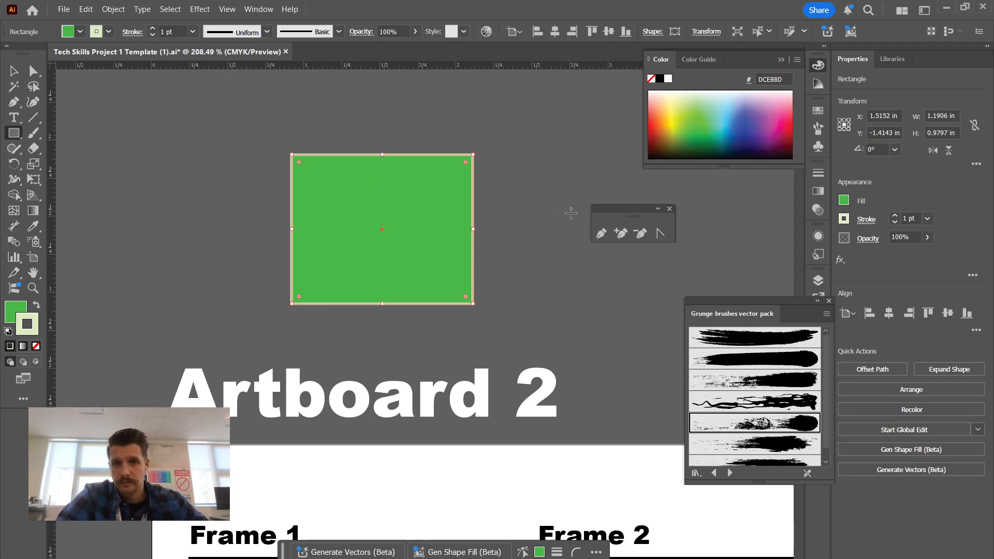
Step: Curve the rectangle's upper-right corner and left edge with the Anchor Point tool, and delete the shape
{"action": "left_click", "coordinate": [659, 234]}
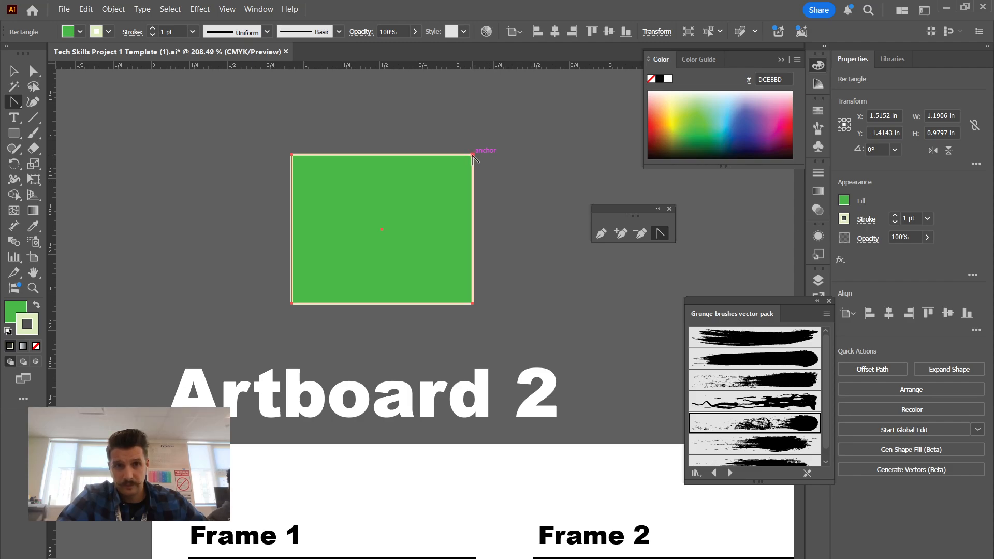
{"action": "left_click_drag", "start_coordinate": [472, 156], "coordinate": [512, 196]}
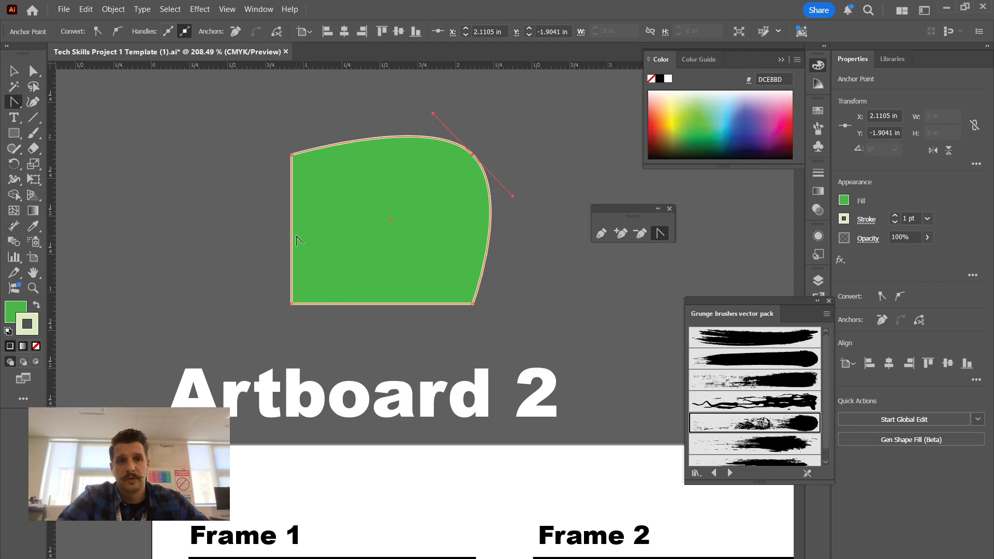
{"action": "left_click_drag", "start_coordinate": [295, 234], "coordinate": [417, 222]}
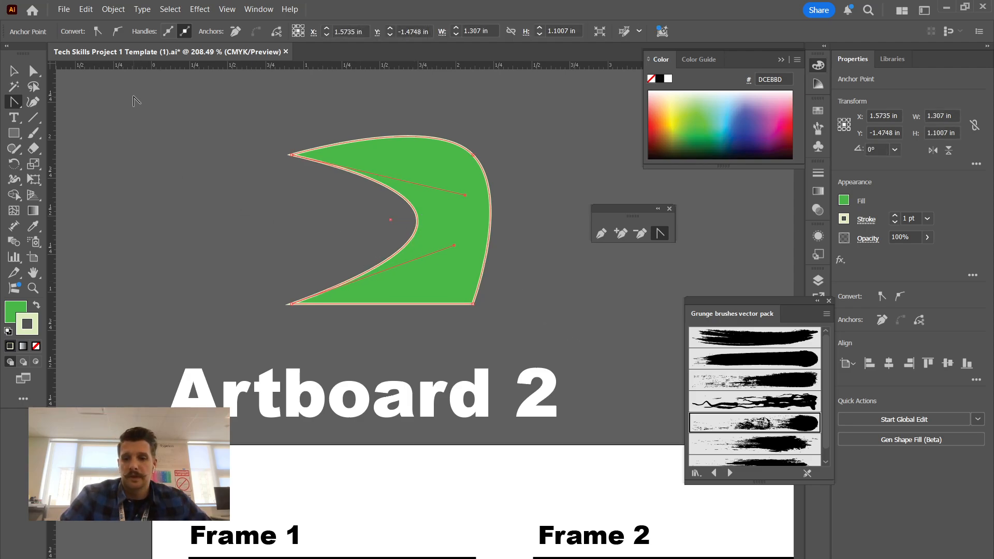
{"action": "key", "text": "Delete"}
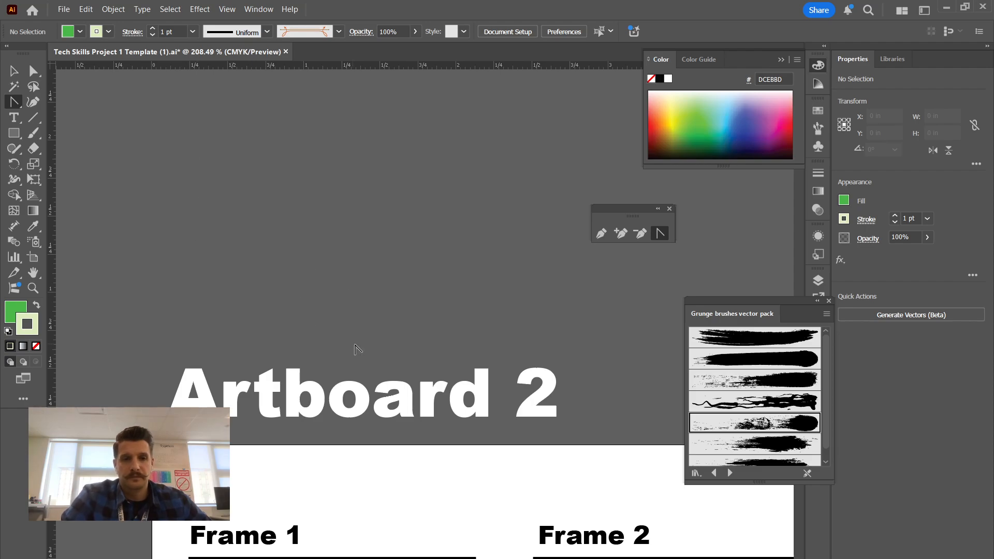
Step: Examine the Cloud 1 reference shape beside Frame 2, including its outline up close
{"action": "scroll", "coordinate": [357, 349], "scroll_direction": "down", "scroll_amount": 5}
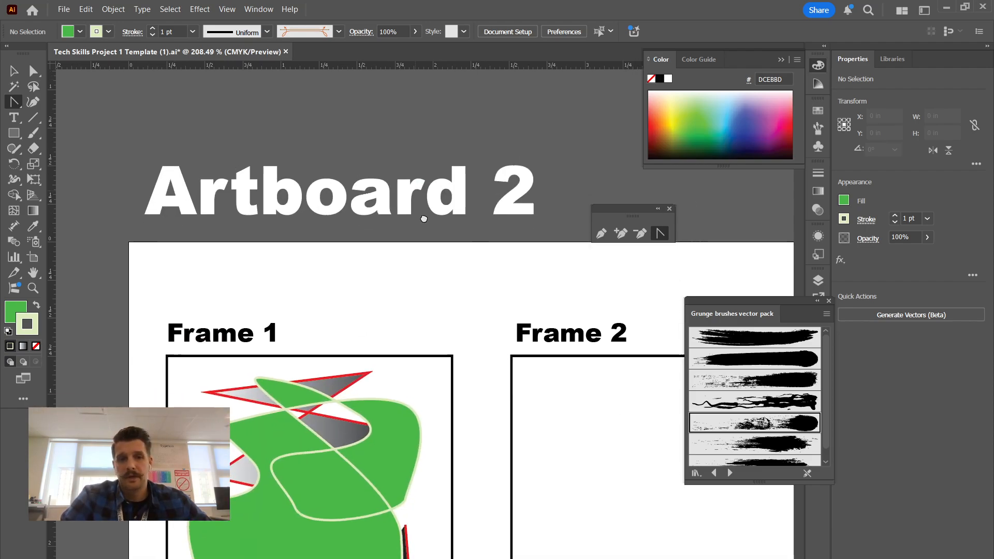
{"action": "scroll", "coordinate": [426, 217], "scroll_direction": "up", "scroll_amount": 7}
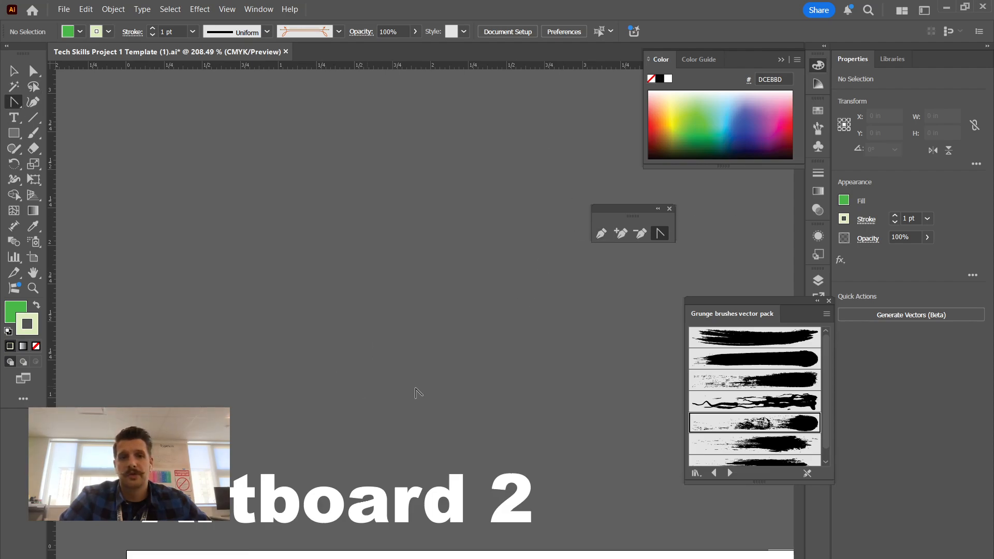
{"action": "scroll", "coordinate": [450, 427], "scroll_direction": "down", "scroll_amount": 10}
{"action": "scroll", "coordinate": [390, 290], "scroll_direction": "right", "scroll_amount": 7}
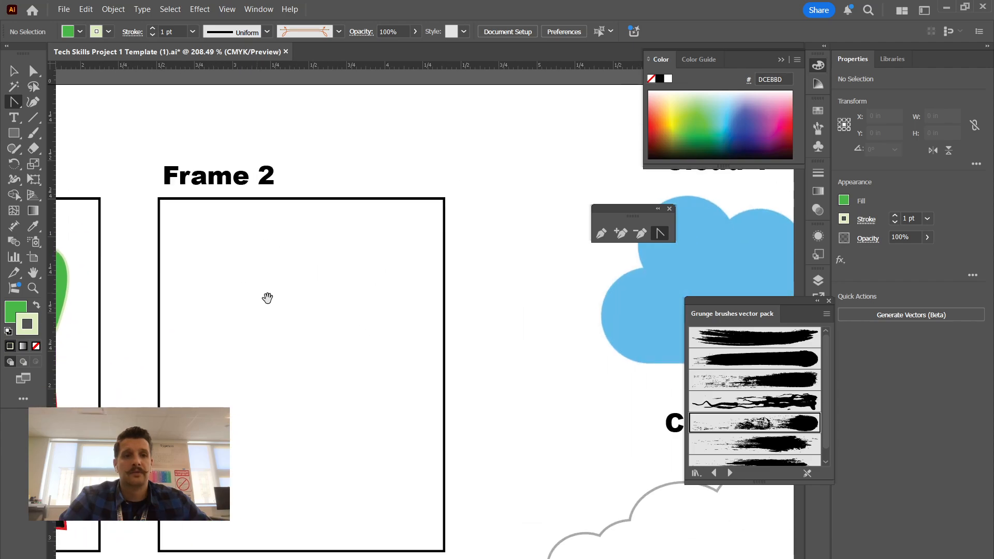
{"action": "left_click_drag", "start_coordinate": [211, 318], "coordinate": [87, 330]}
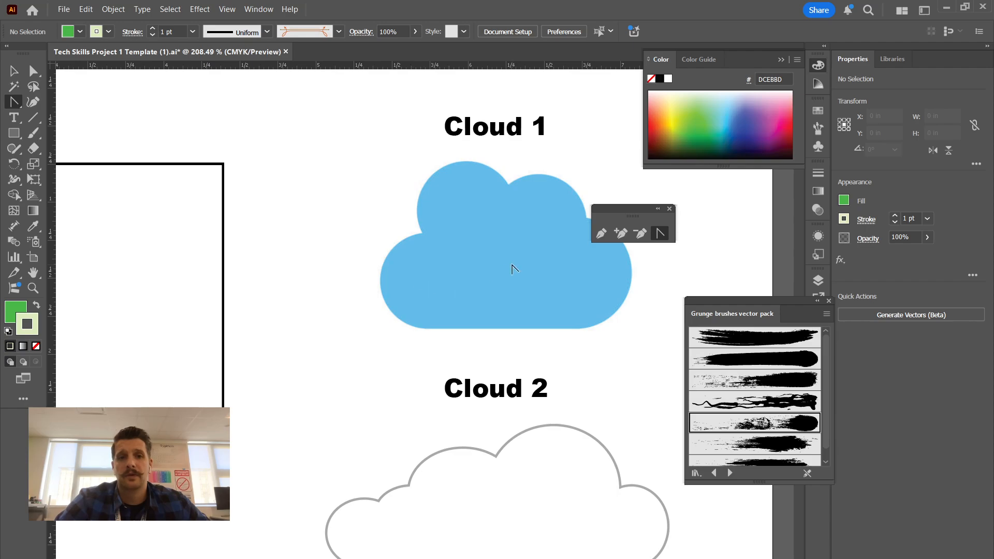
{"action": "scroll", "coordinate": [511, 268], "scroll_direction": "up", "scroll_amount": 2}
{"action": "key", "text": "z"}
{"action": "left_click_drag", "start_coordinate": [489, 306], "coordinate": [645, 348]}
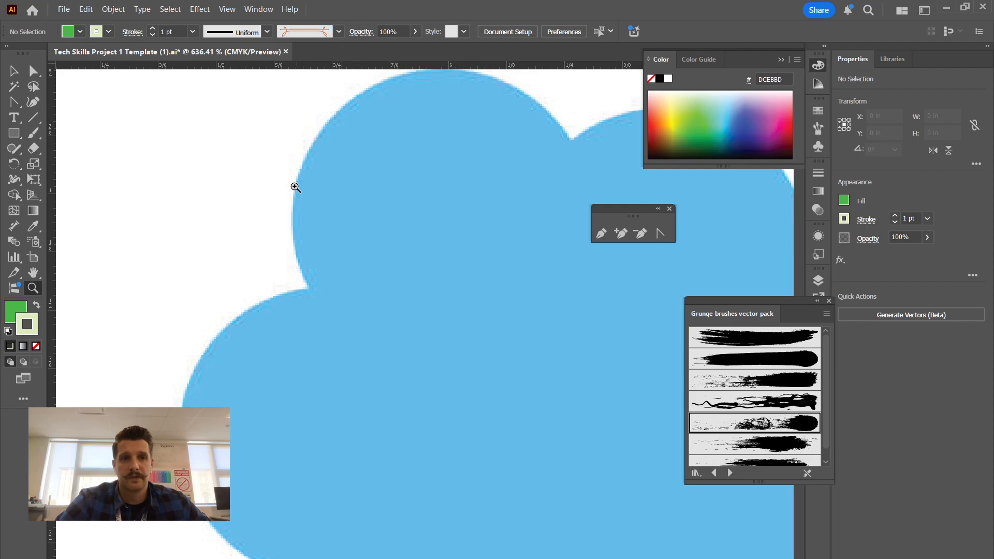
{"action": "left_click_drag", "start_coordinate": [295, 187], "coordinate": [304, 217]}
{"action": "left_click_drag", "start_coordinate": [497, 297], "coordinate": [345, 303]}
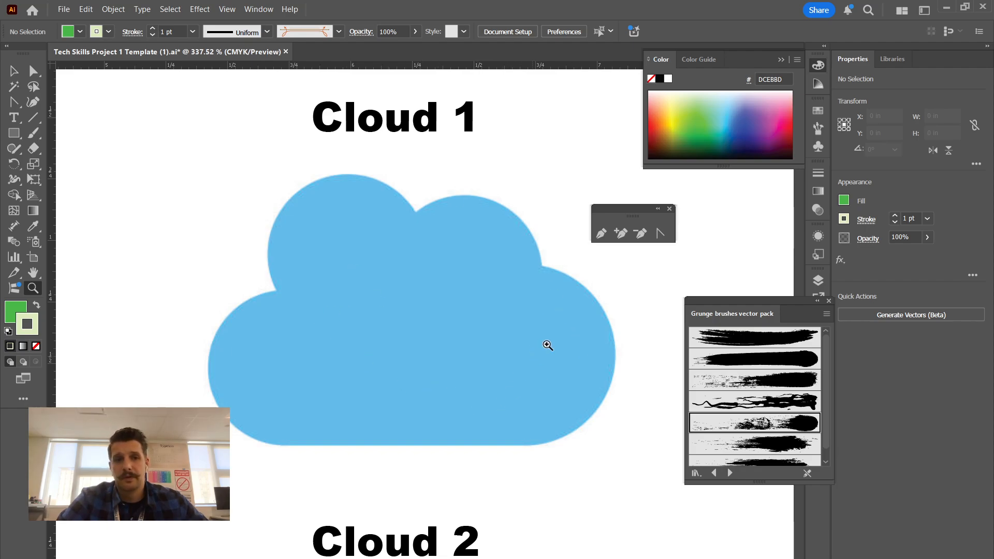
Step: Start tracing Cloud 1 with the Pen tool, drawing its flat base about 1.08 in long and its lower-right lobe up to the notch
{"action": "left_click", "coordinate": [601, 234]}
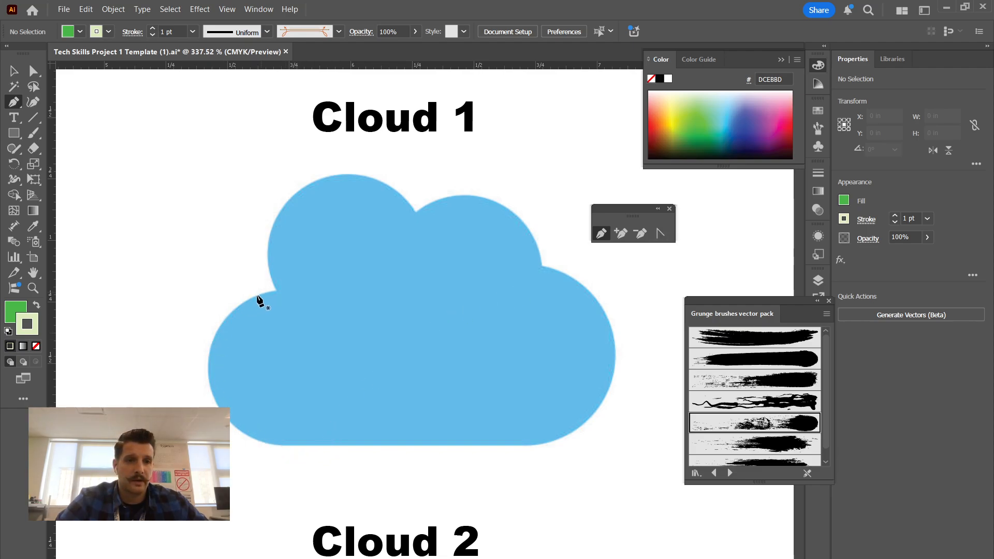
{"action": "left_click", "coordinate": [273, 443]}
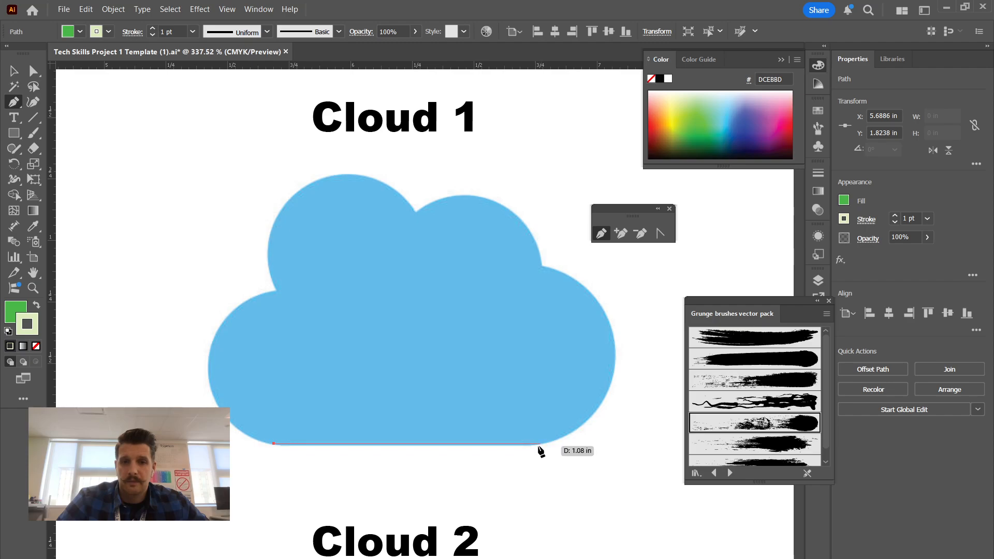
{"action": "left_click", "coordinate": [537, 444]}
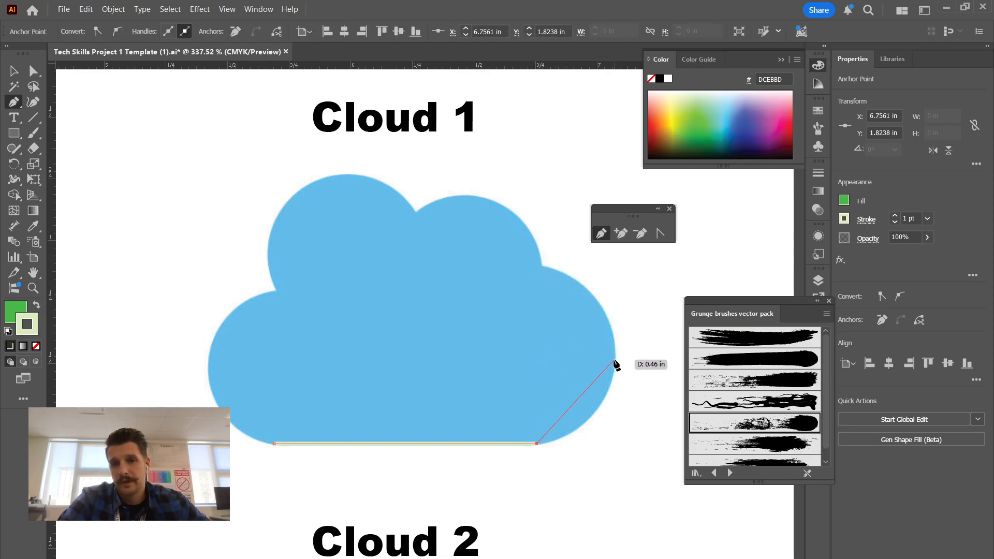
{"action": "left_click_drag", "start_coordinate": [615, 355], "coordinate": [616, 282]}
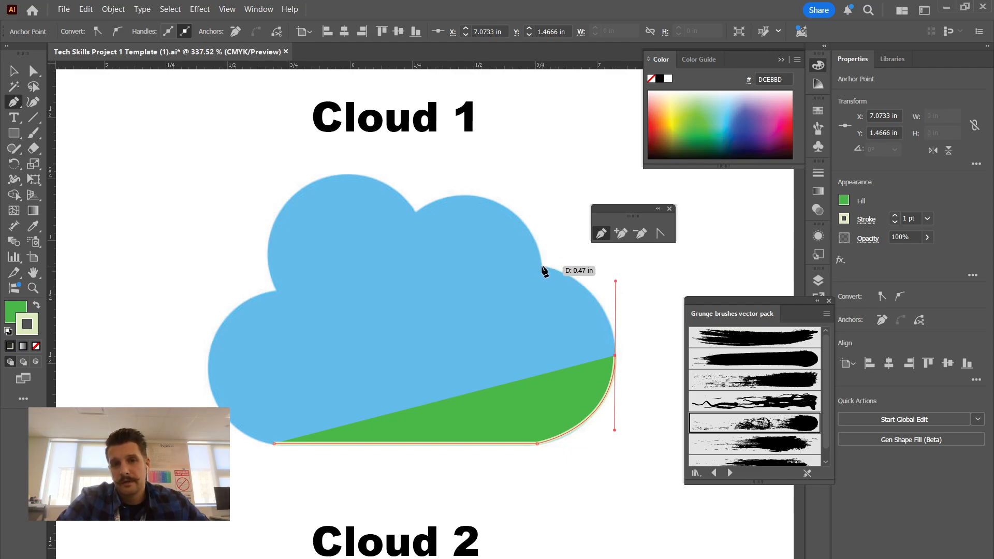
{"action": "left_click_drag", "start_coordinate": [542, 266], "coordinate": [531, 262]}
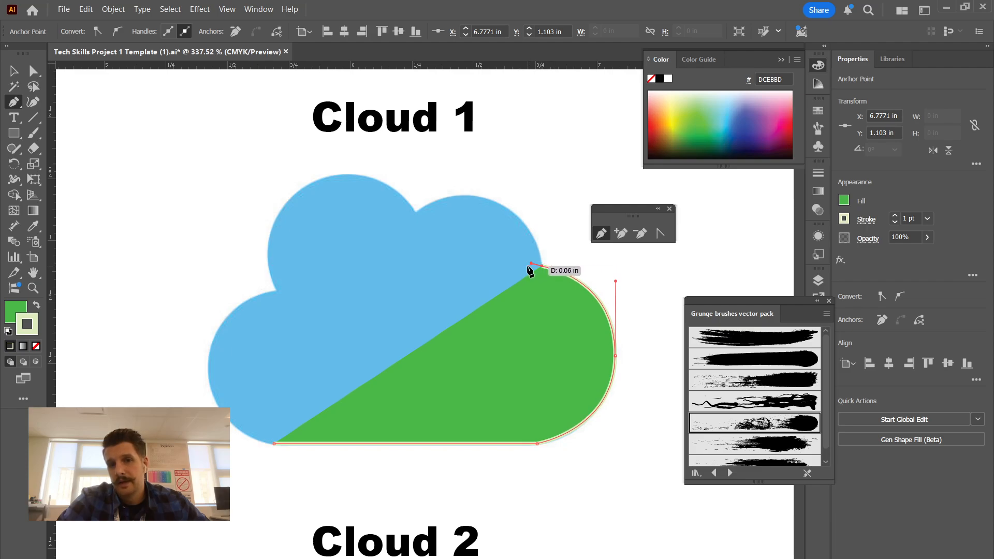
Step: Redirect the curve handle at Cloud 1's right notch and trace the upper-right lobe to the top notch
{"action": "left_click_drag", "start_coordinate": [527, 271], "coordinate": [471, 196]}
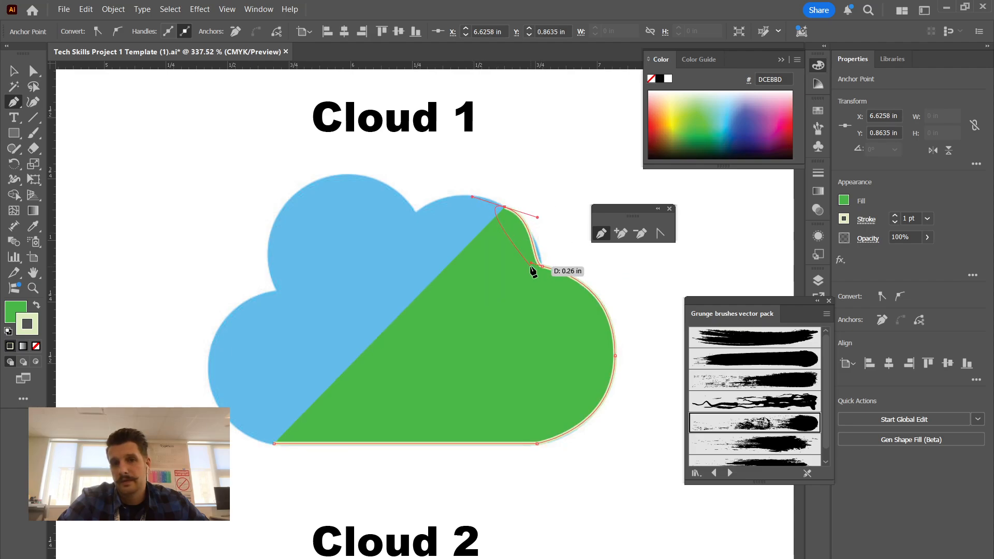
{"action": "key", "text": "ctrl+z"}
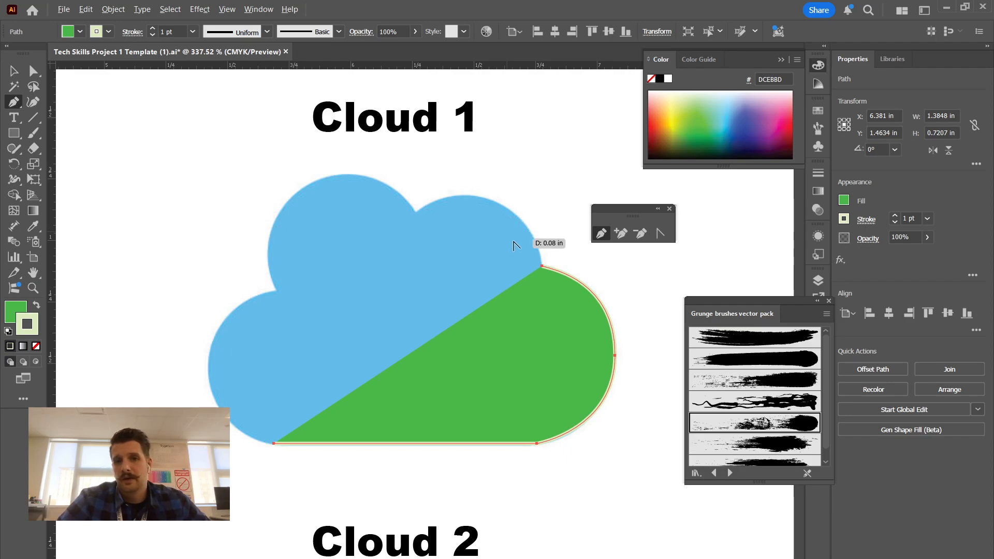
{"action": "left_click", "coordinate": [541, 266], "text": "alt"}
{"action": "left_click_drag", "start_coordinate": [541, 266], "coordinate": [549, 246]}
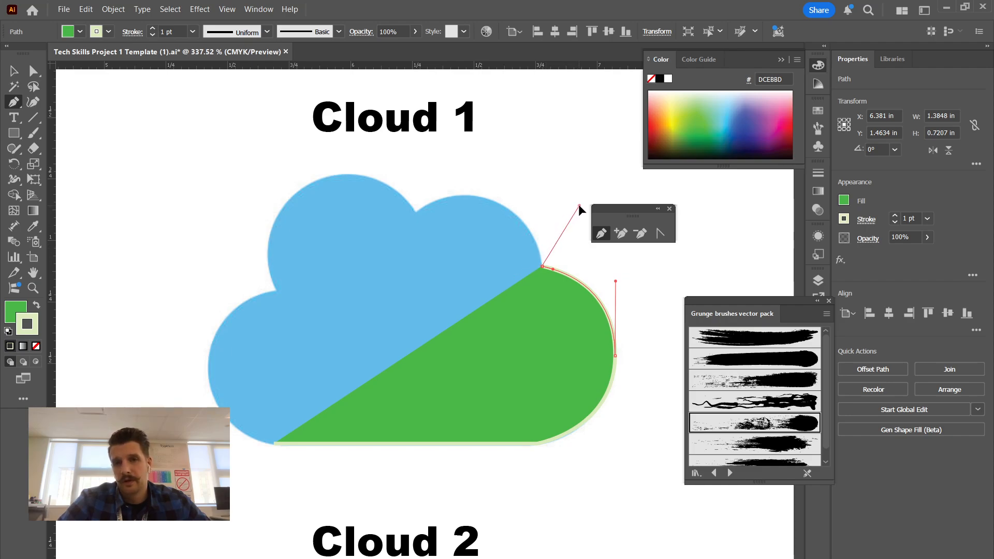
{"action": "left_click_drag", "start_coordinate": [579, 203], "coordinate": [564, 219]}
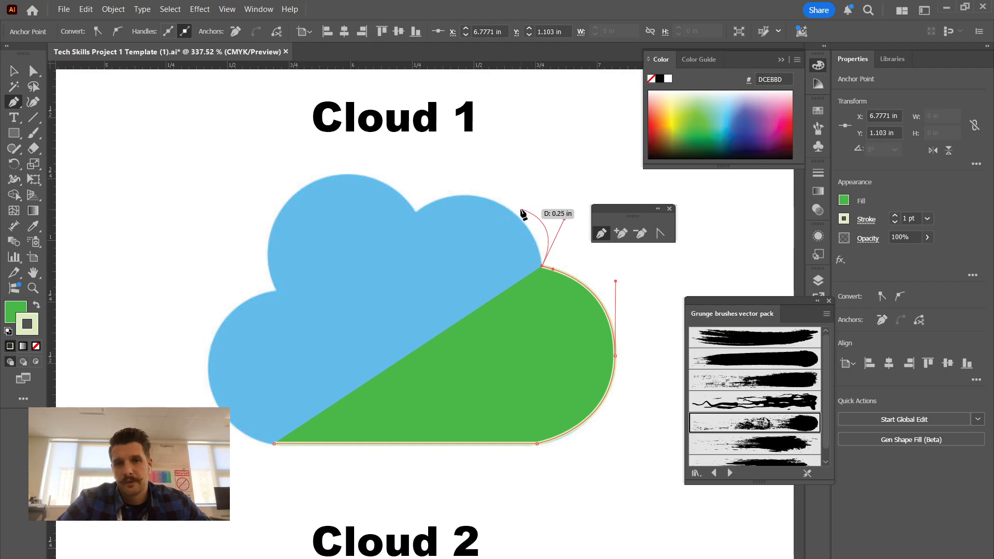
{"action": "left_click_drag", "start_coordinate": [564, 219], "coordinate": [557, 233]}
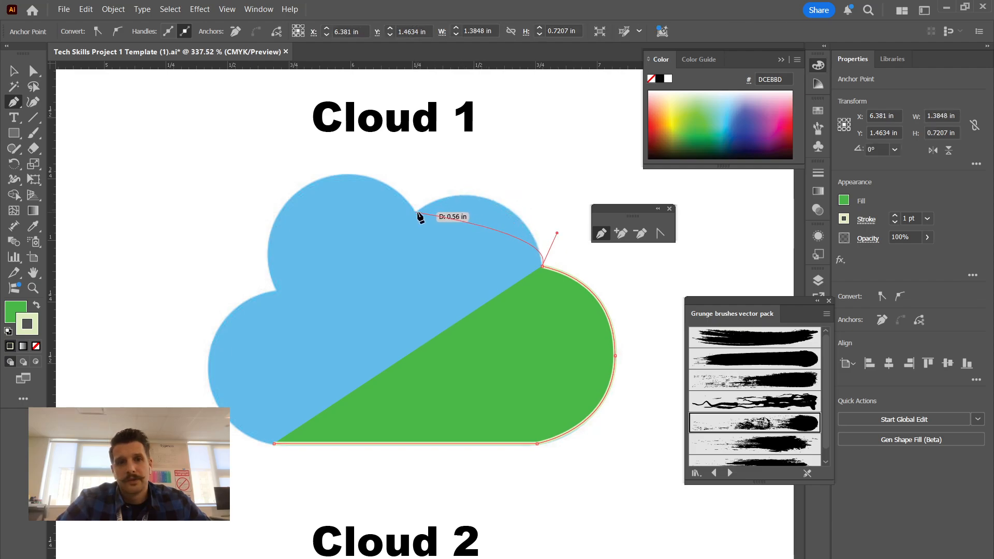
{"action": "left_click_drag", "start_coordinate": [419, 212], "coordinate": [359, 263]}
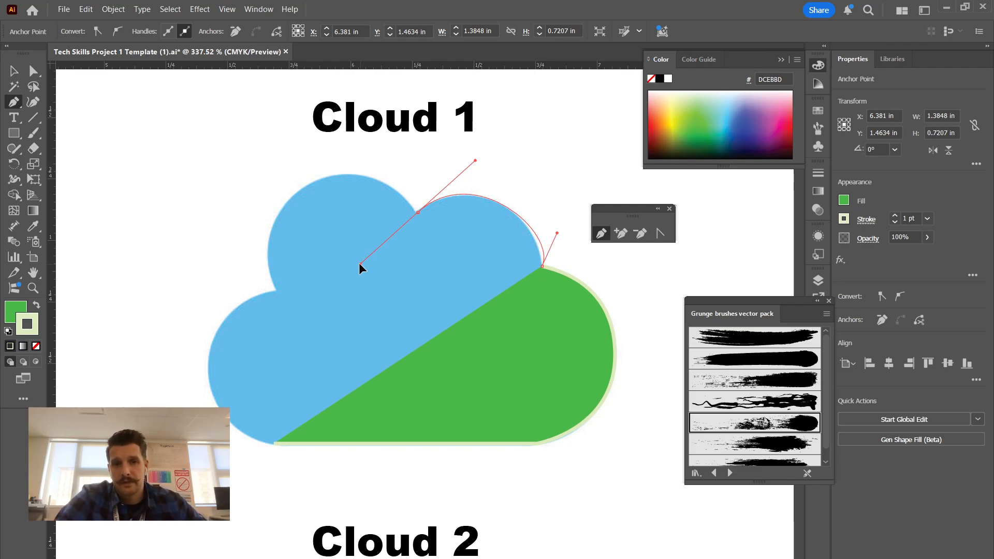
Step: Trace Cloud 1's upper-left and lower-left lobes, redirecting the handle at each notch, and close the path at the base's starting point
{"action": "left_click_drag", "start_coordinate": [359, 263], "coordinate": [371, 158]}
{"action": "key", "text": "alt"}
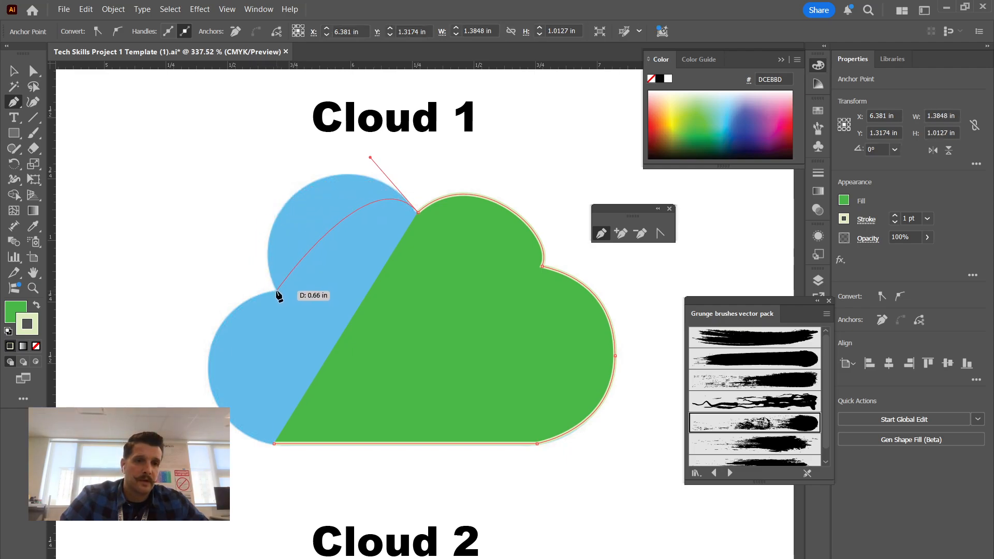
{"action": "left_click_drag", "start_coordinate": [277, 292], "coordinate": [317, 411]}
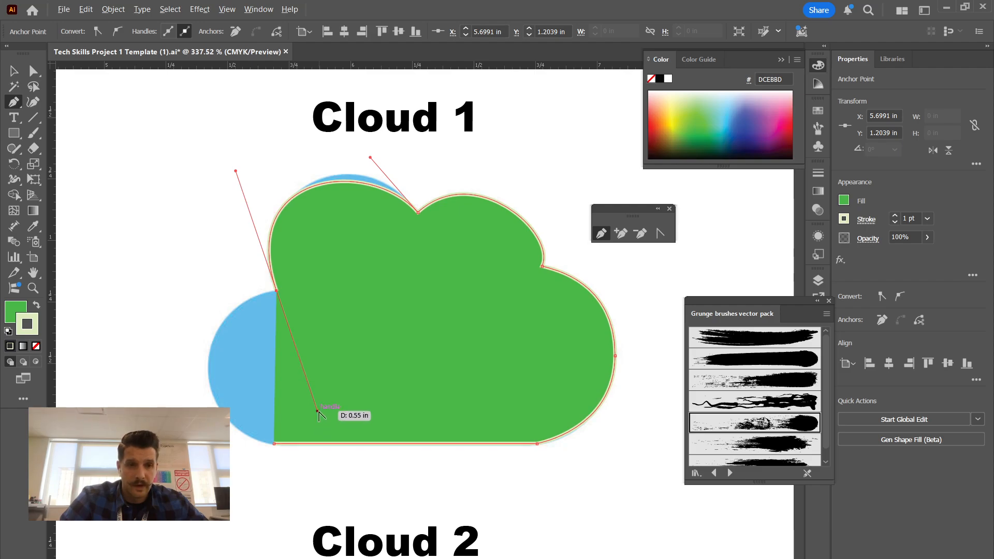
{"action": "left_click_drag", "start_coordinate": [317, 412], "coordinate": [225, 291]}
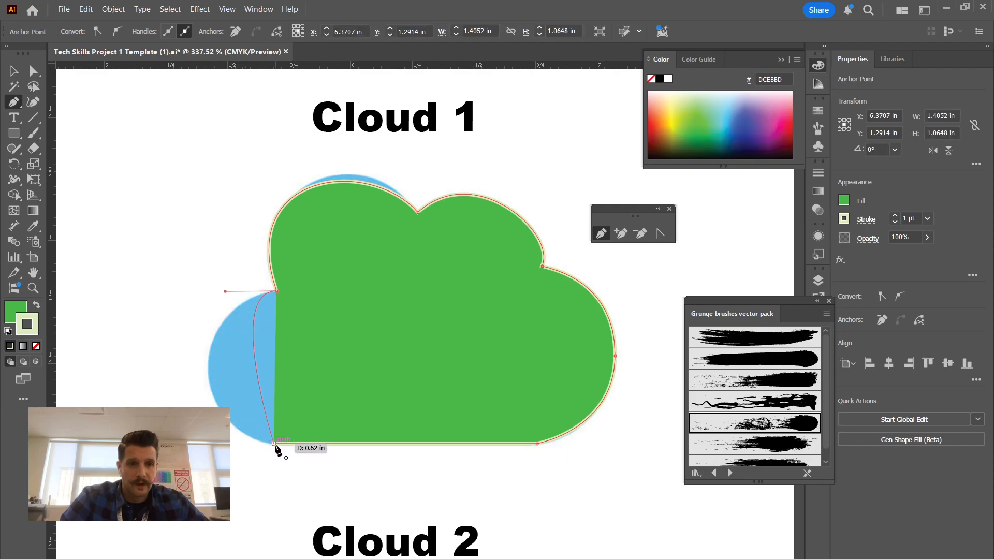
{"action": "left_click_drag", "start_coordinate": [274, 445], "coordinate": [395, 486]}
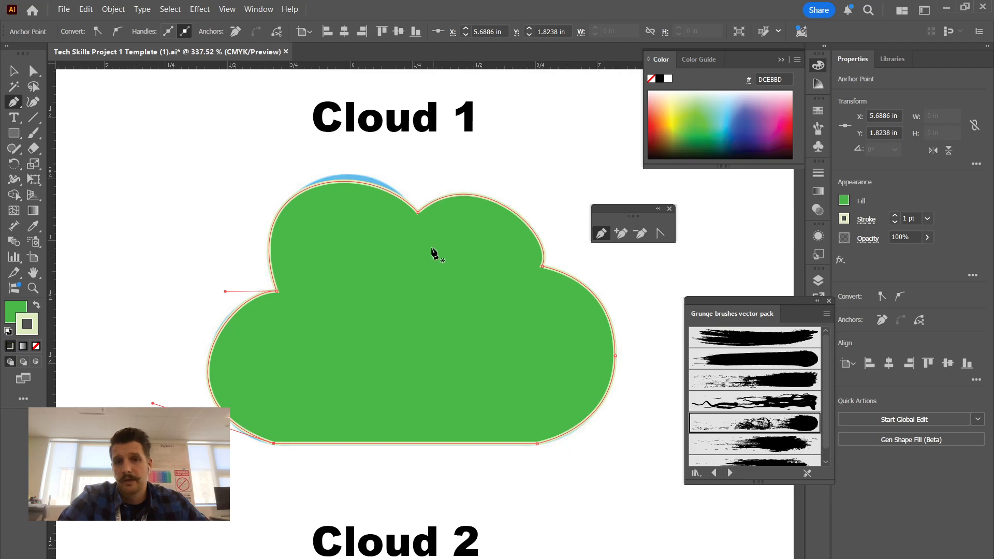
Step: Raise the curve handle at the top notch with the Direct Selection tool to fit the upper-left lobe to Cloud 1
{"action": "left_click", "coordinate": [34, 70]}
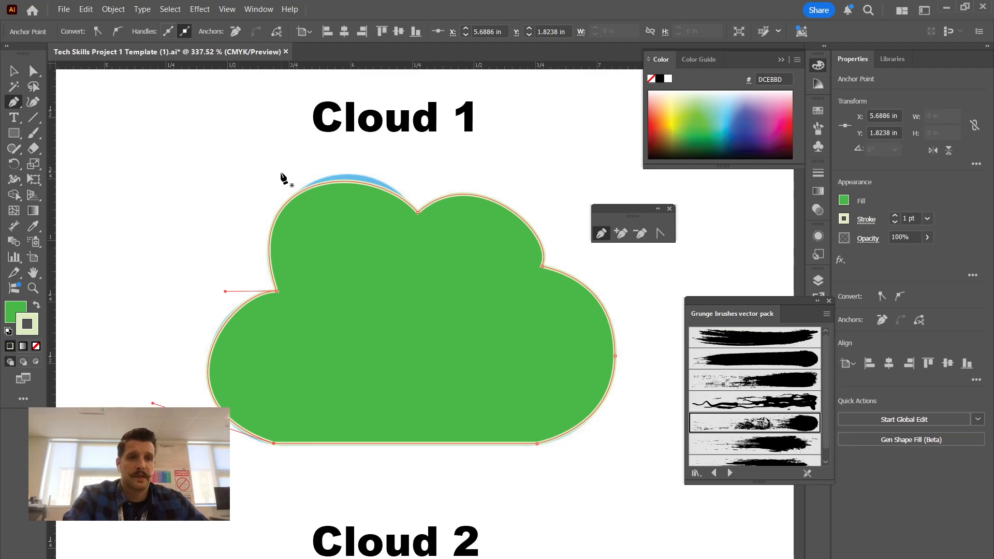
{"action": "left_click", "coordinate": [395, 198]}
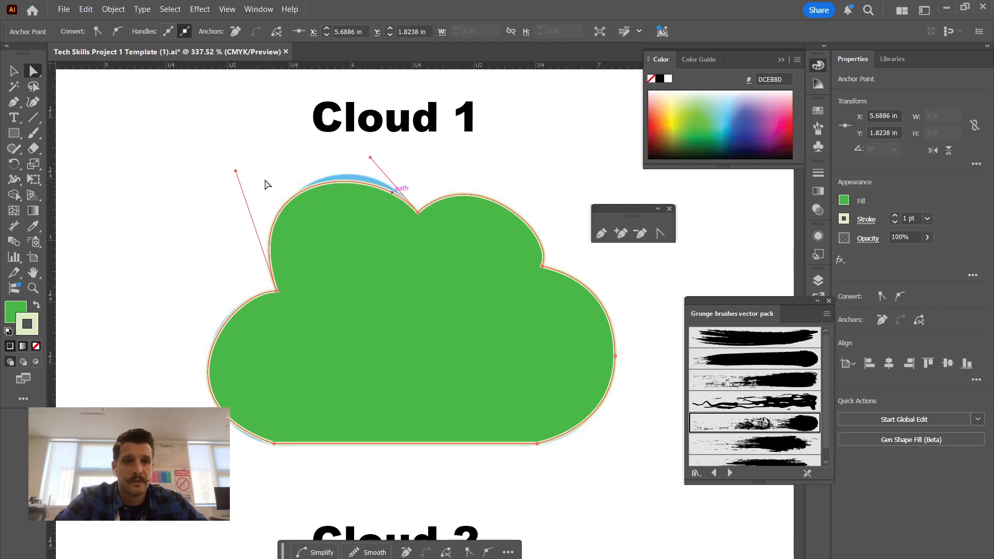
{"action": "left_click_drag", "start_coordinate": [370, 156], "coordinate": [380, 143]}
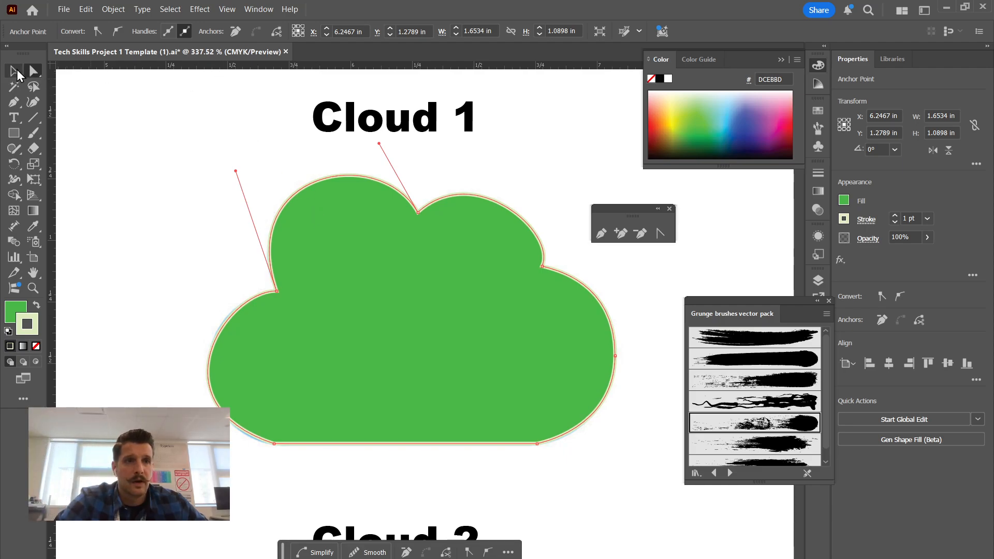
Step: Lower the traced green cloud's opacity to 45%
{"action": "key", "text": "v"}
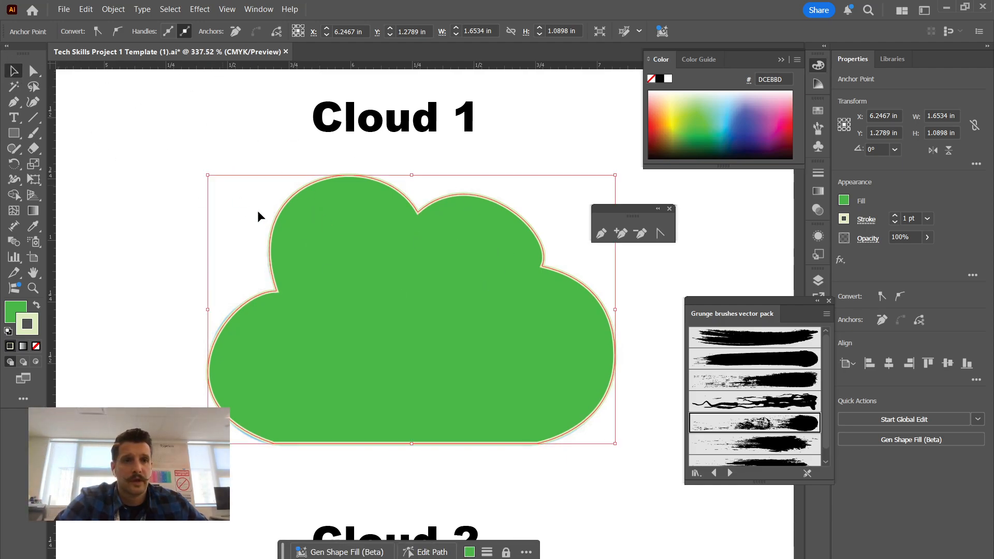
{"action": "left_click", "coordinate": [403, 244]}
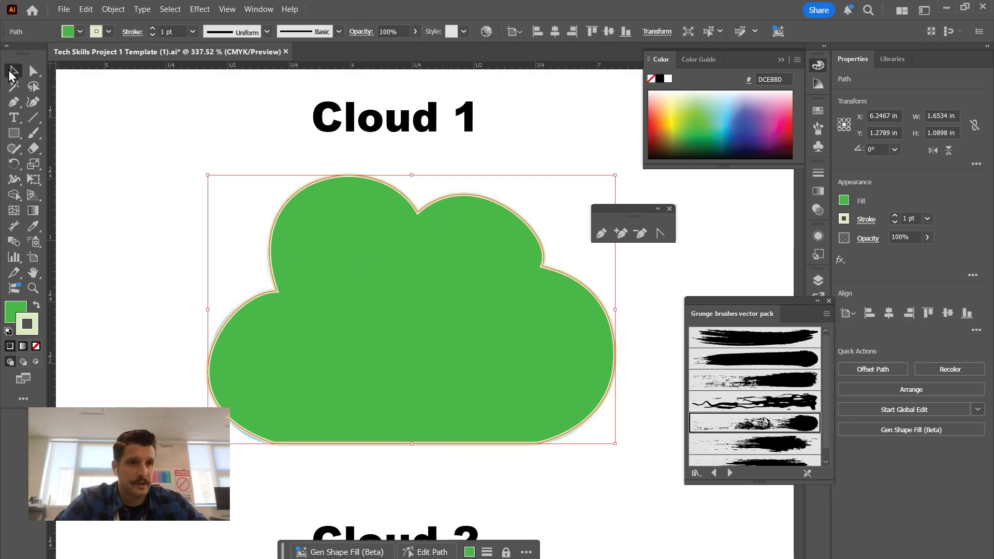
{"action": "left_click", "coordinate": [414, 32]}
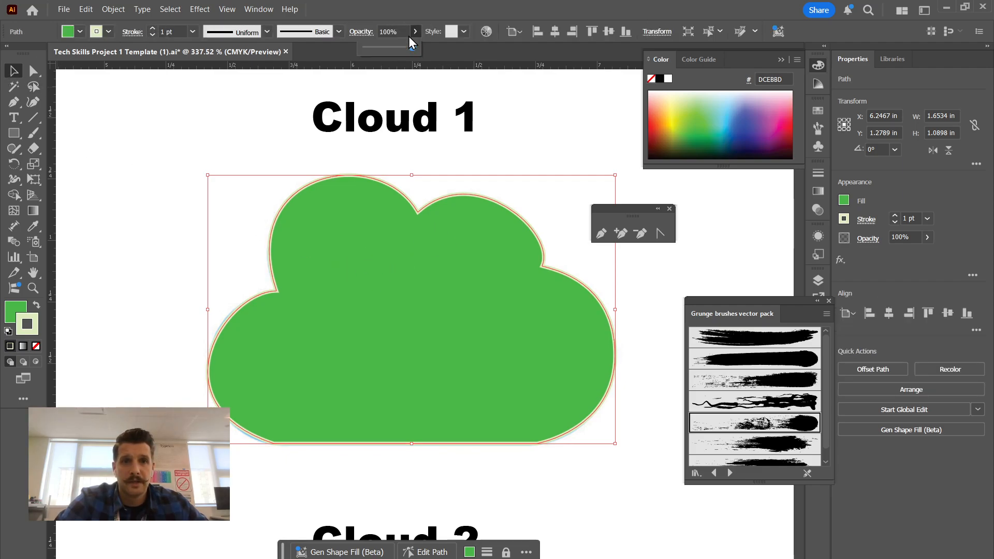
{"action": "left_click", "coordinate": [392, 48]}
{"action": "left_click_drag", "start_coordinate": [393, 47], "coordinate": [378, 47]}
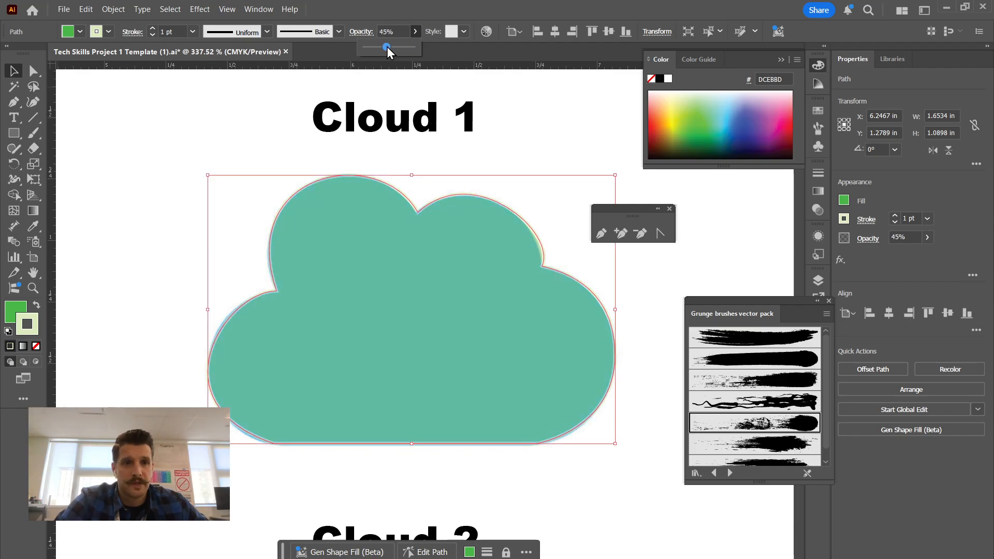
Step: Adjust the curve handles at the right notch, the base's left end and the left notch to fit the reference cloud's lobes
{"action": "left_click", "coordinate": [33, 71]}
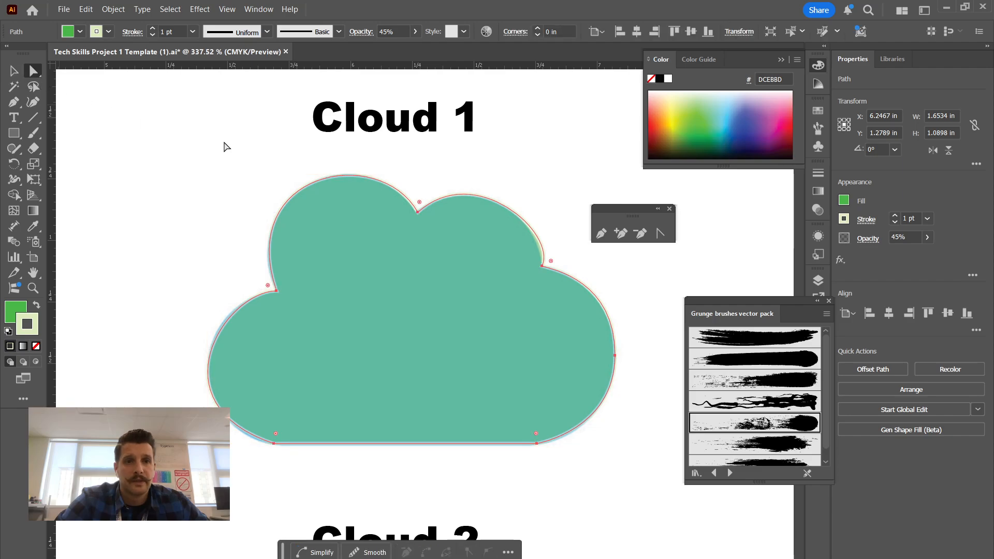
{"action": "left_click", "coordinate": [418, 212]}
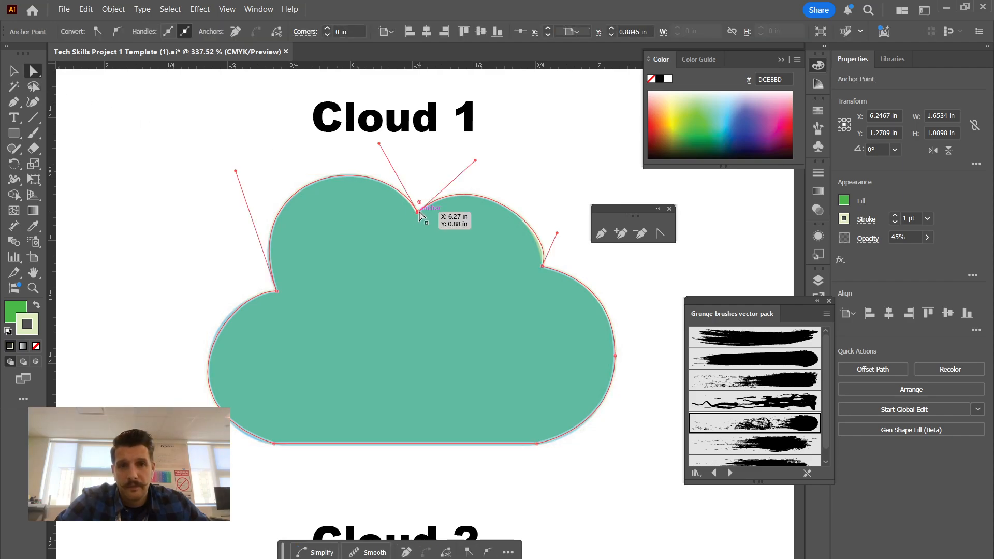
{"action": "left_click", "coordinate": [543, 267]}
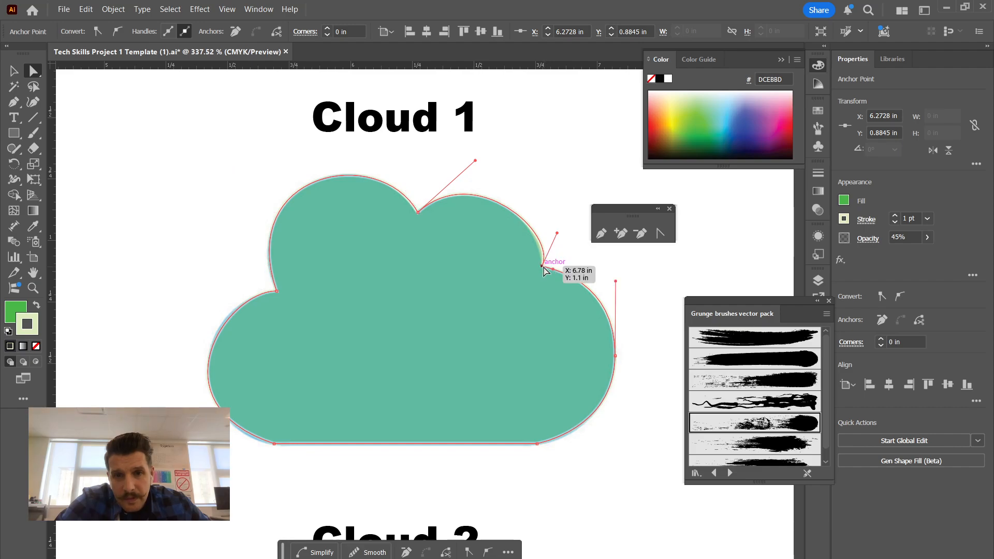
{"action": "left_click_drag", "start_coordinate": [557, 233], "coordinate": [544, 224]}
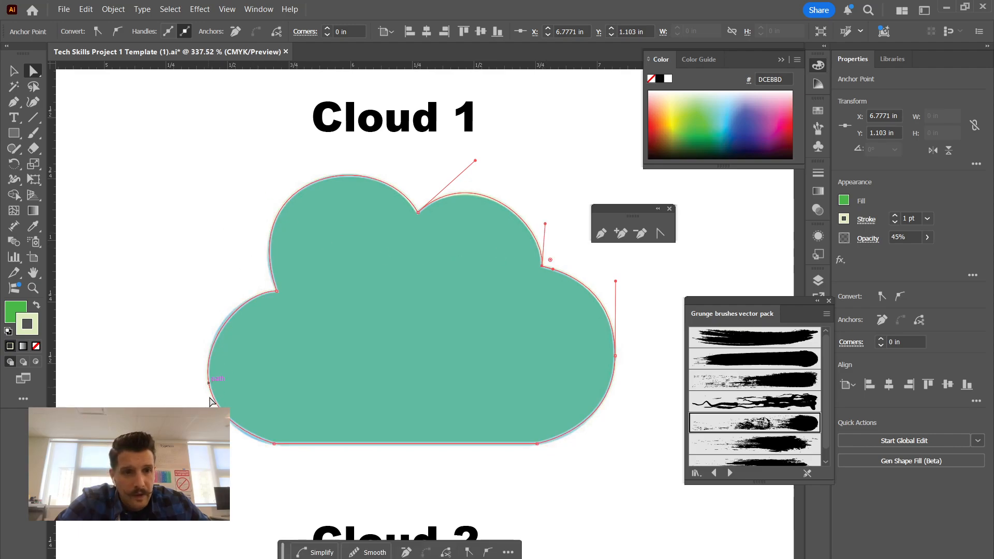
{"action": "left_click", "coordinate": [273, 444]}
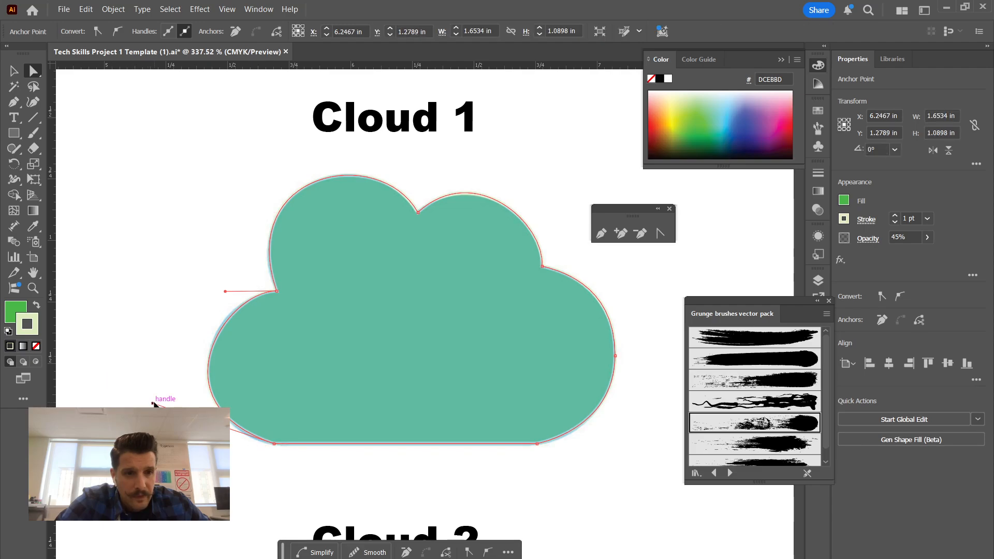
{"action": "mouse_move", "coordinate": [153, 403]}
{"action": "left_mouse_down"}
{"action": "mouse_move", "coordinate": [168, 406]}
{"action": "mouse_move", "coordinate": [154, 395]}
{"action": "mouse_move", "coordinate": [156, 422]}
{"action": "left_mouse_up"}
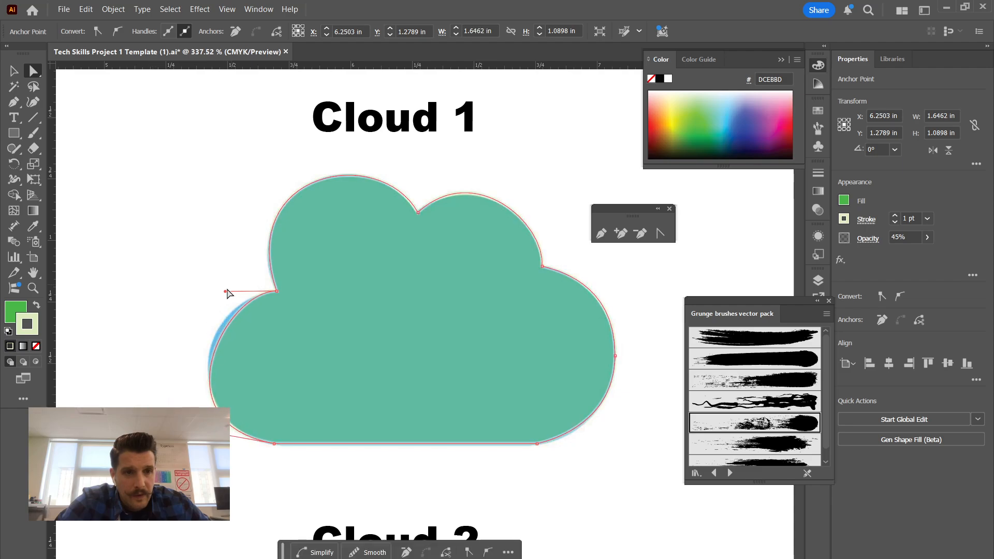
{"action": "mouse_move", "coordinate": [224, 291]}
{"action": "left_mouse_down"}
{"action": "mouse_move", "coordinate": [220, 272]}
{"action": "mouse_move", "coordinate": [218, 283]}
{"action": "left_mouse_up"}
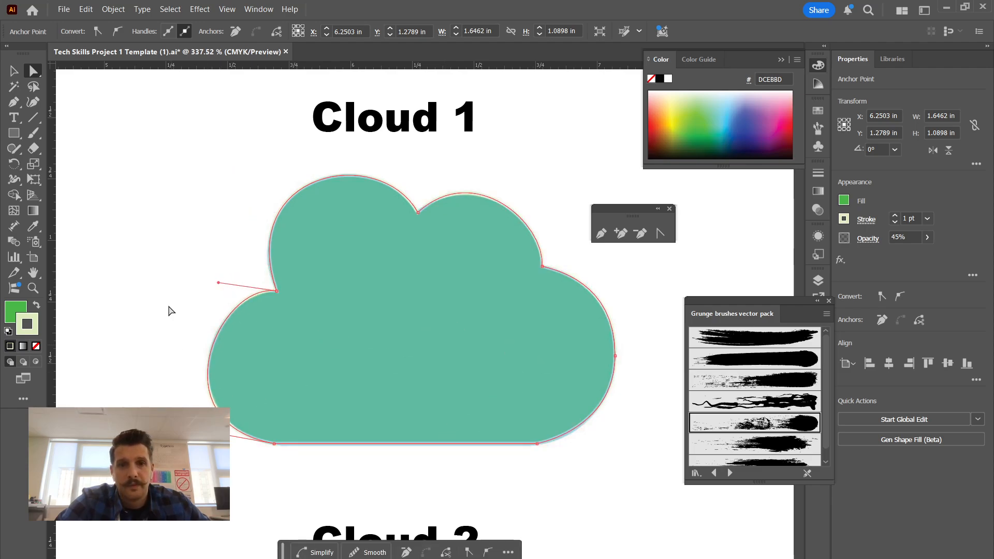
Step: Select the traced Cloud 1 shape and raise its opacity to 100%
{"action": "left_click", "coordinate": [13, 71]}
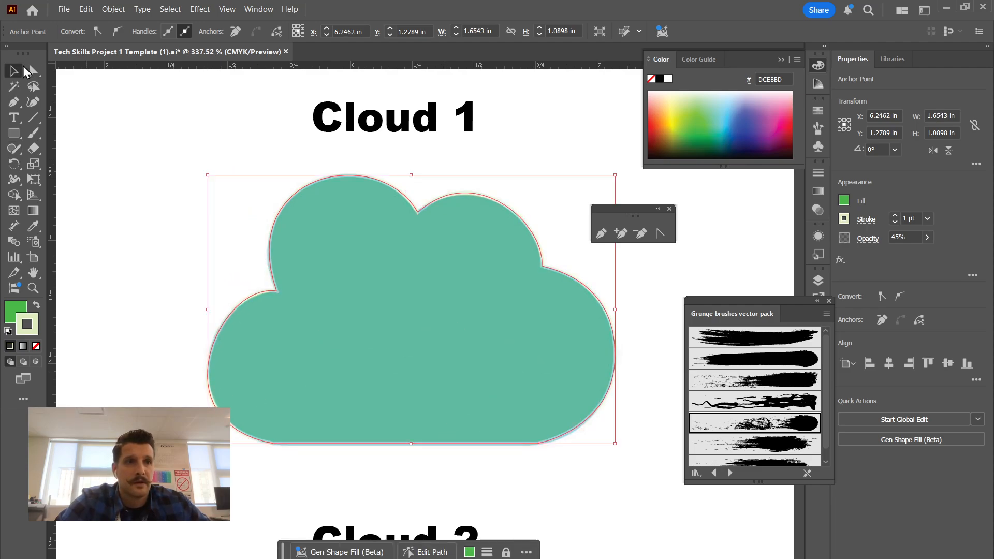
{"action": "left_click", "coordinate": [171, 207]}
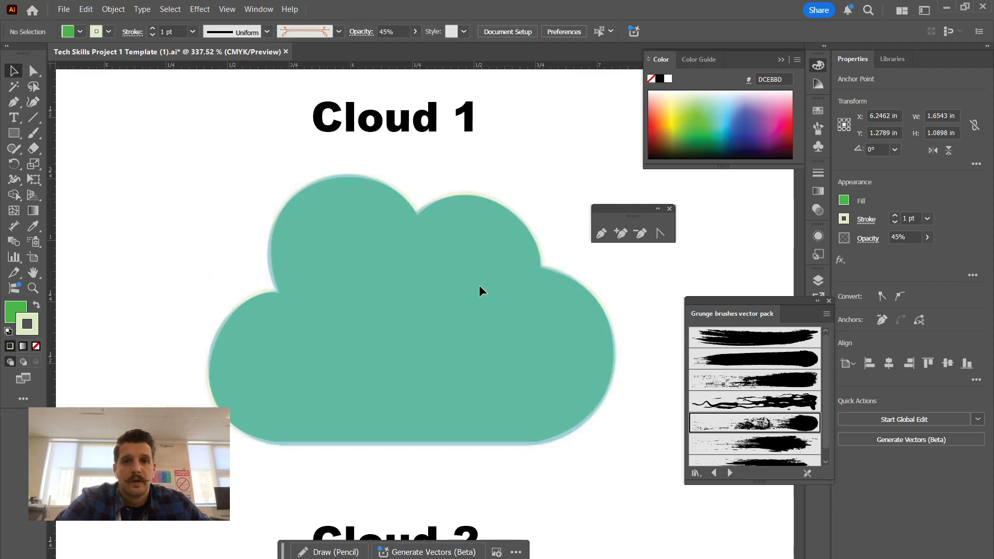
{"action": "left_click", "coordinate": [357, 246]}
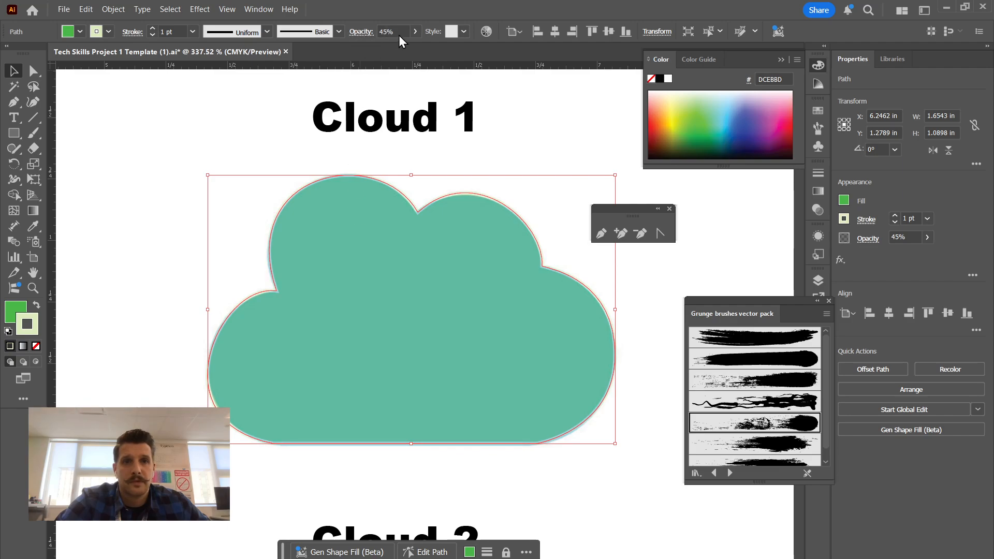
{"action": "left_click", "coordinate": [415, 32]}
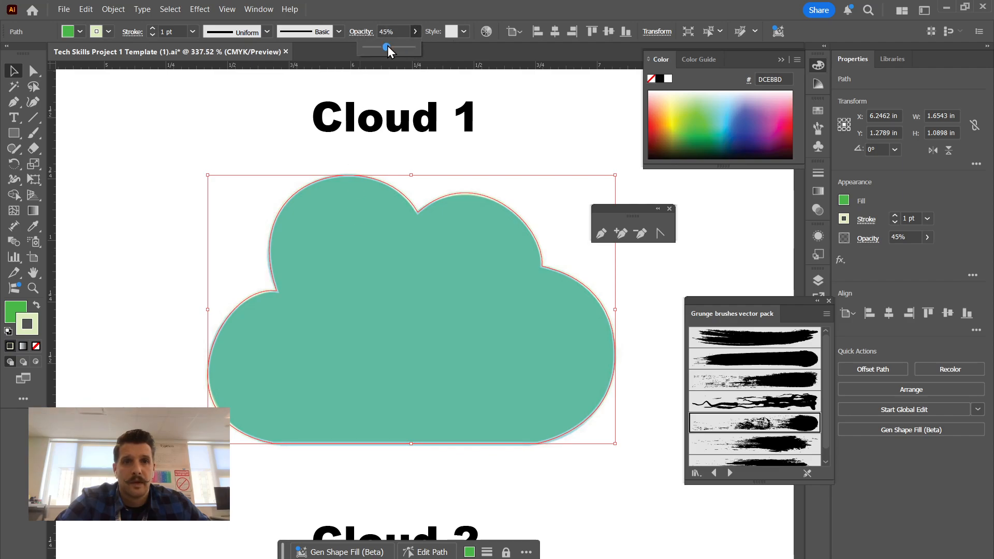
{"action": "left_click_drag", "start_coordinate": [387, 46], "coordinate": [433, 49]}
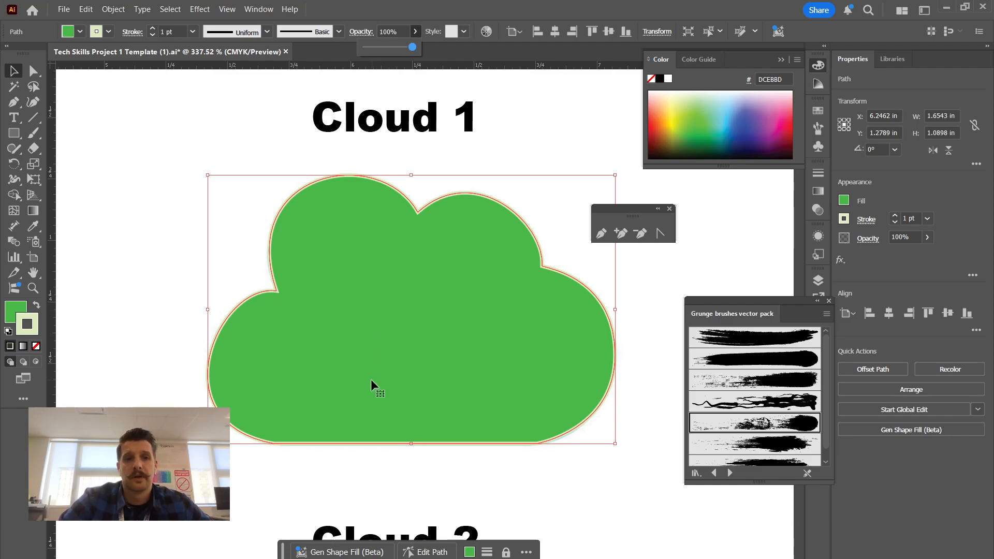
Step: Enter isolation mode on the green cloud, exit to the full document and reselect the cloud
{"action": "left_click_drag", "start_coordinate": [379, 401], "coordinate": [357, 240]}
{"action": "left_click_drag", "start_coordinate": [337, 415], "coordinate": [378, 444]}
{"action": "left_click_drag", "start_coordinate": [400, 309], "coordinate": [388, 391]}
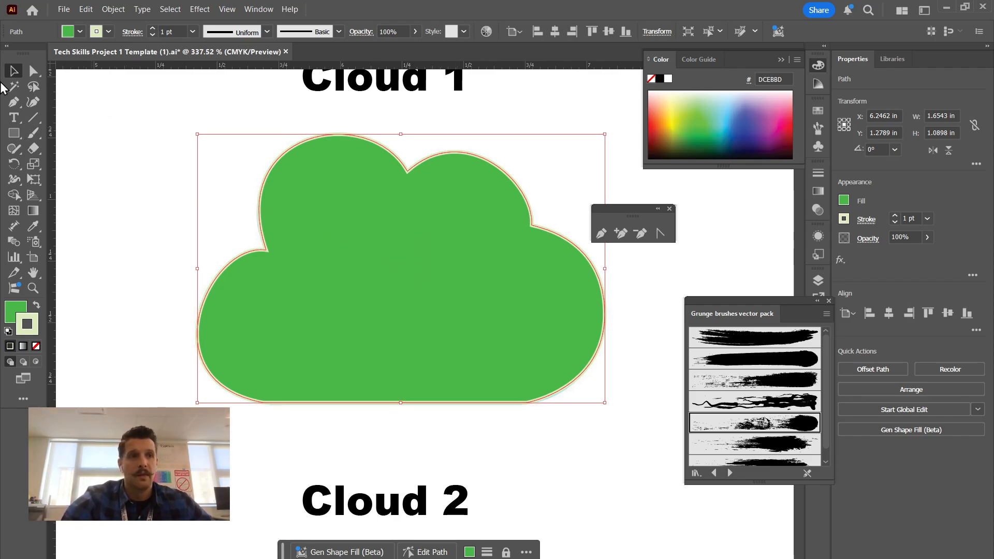
{"action": "double_click", "coordinate": [405, 265]}
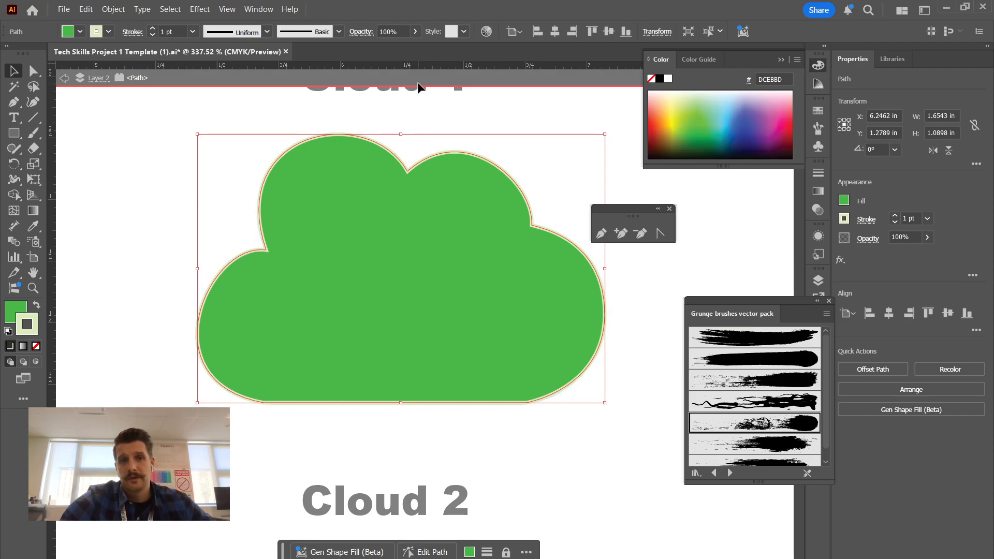
{"action": "left_click", "coordinate": [67, 79]}
{"action": "left_click", "coordinate": [66, 78]}
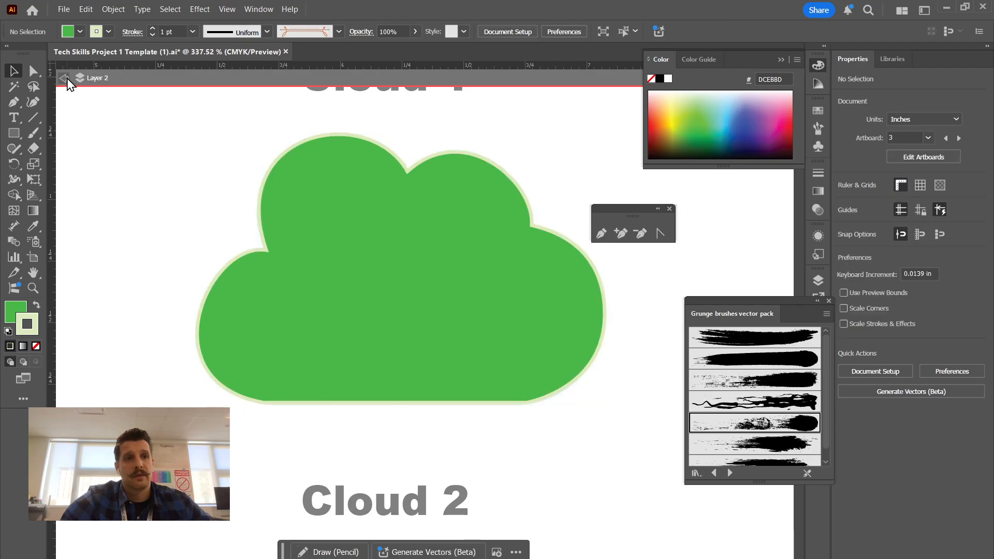
{"action": "left_click", "coordinate": [405, 224]}
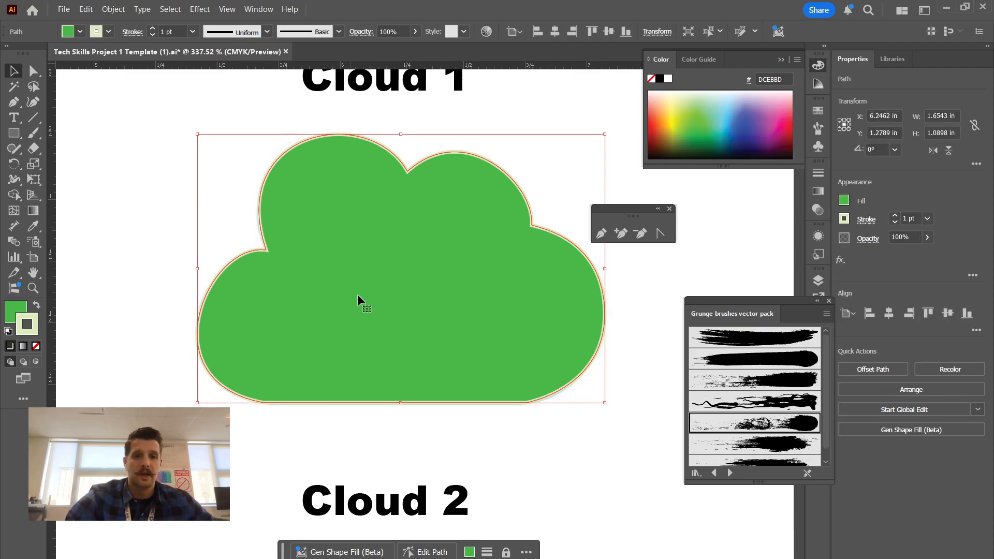
Step: Copy the teal shape's fill and stroke onto the gradient square on Artboard 1 with the Eyedropper tool
{"action": "left_click_drag", "start_coordinate": [344, 326], "coordinate": [507, 282]}
{"action": "left_click_drag", "start_coordinate": [211, 306], "coordinate": [512, 288]}
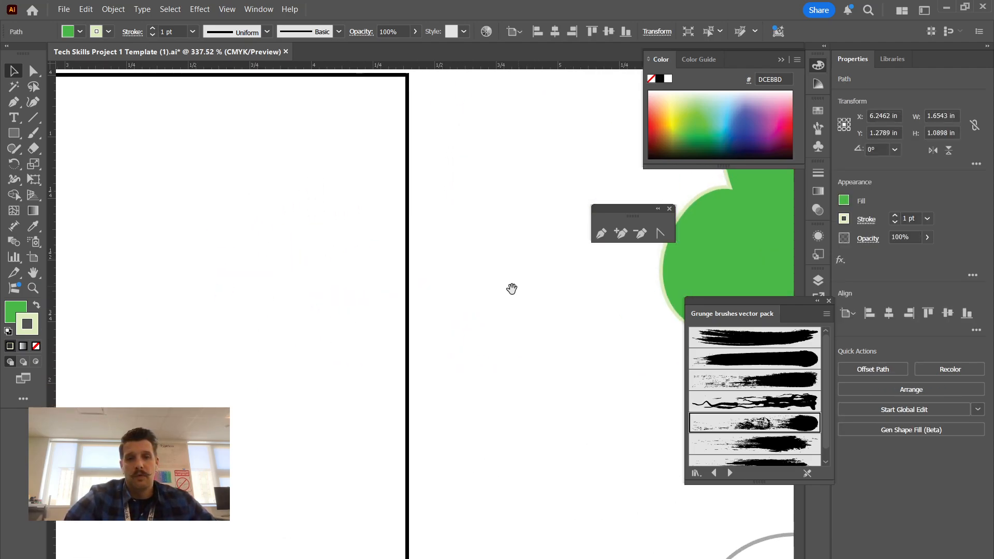
{"action": "left_click_drag", "start_coordinate": [485, 327], "coordinate": [206, 215]}
{"action": "left_click_drag", "start_coordinate": [177, 324], "coordinate": [607, 362]}
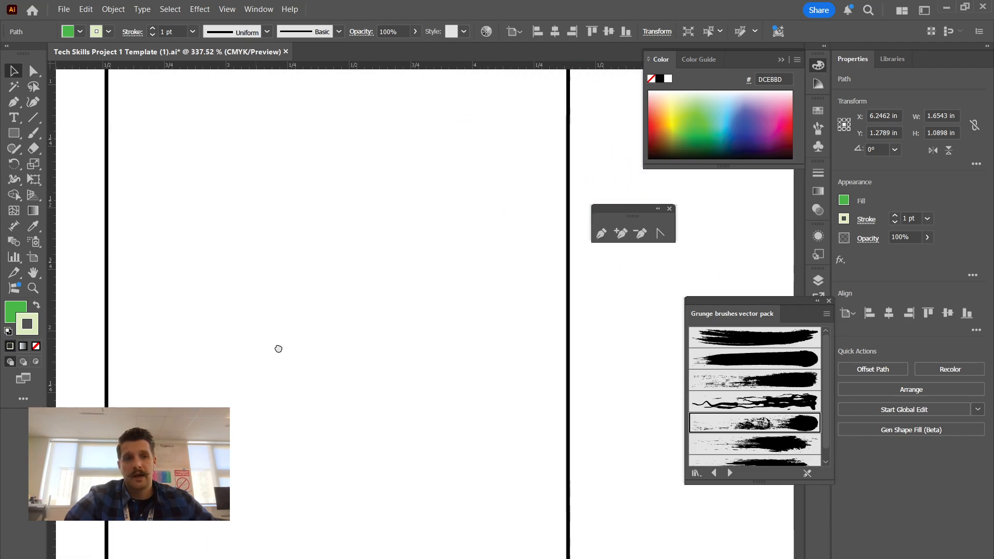
{"action": "left_click_drag", "start_coordinate": [277, 349], "coordinate": [674, 385]}
{"action": "left_click_drag", "start_coordinate": [368, 368], "coordinate": [451, 376]}
{"action": "left_click_drag", "start_coordinate": [164, 321], "coordinate": [382, 321]}
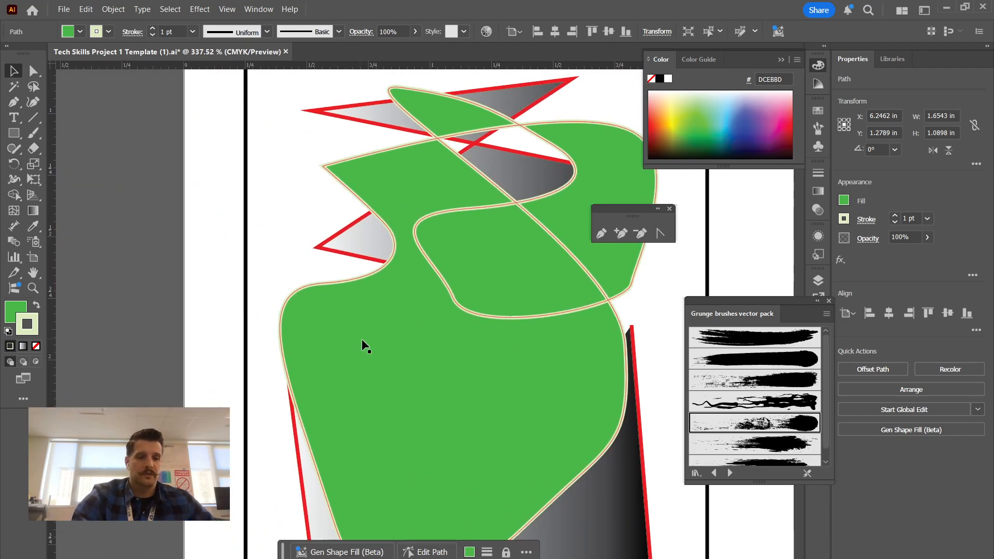
{"action": "key", "text": "z"}
{"action": "left_click_drag", "start_coordinate": [298, 324], "coordinate": [249, 304]}
{"action": "left_click_drag", "start_coordinate": [184, 284], "coordinate": [479, 275]}
{"action": "left_click_drag", "start_coordinate": [273, 278], "coordinate": [514, 264]}
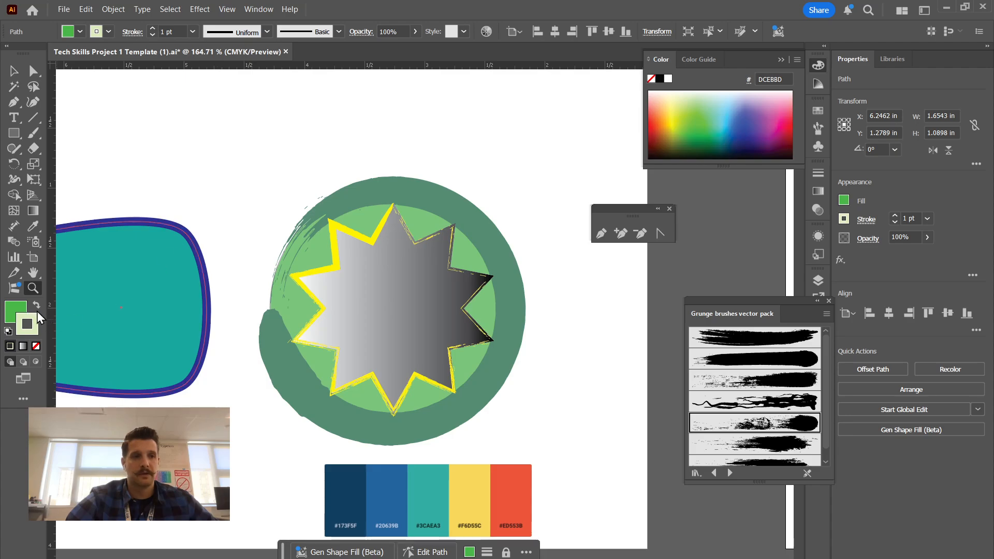
{"action": "left_click", "coordinate": [28, 326]}
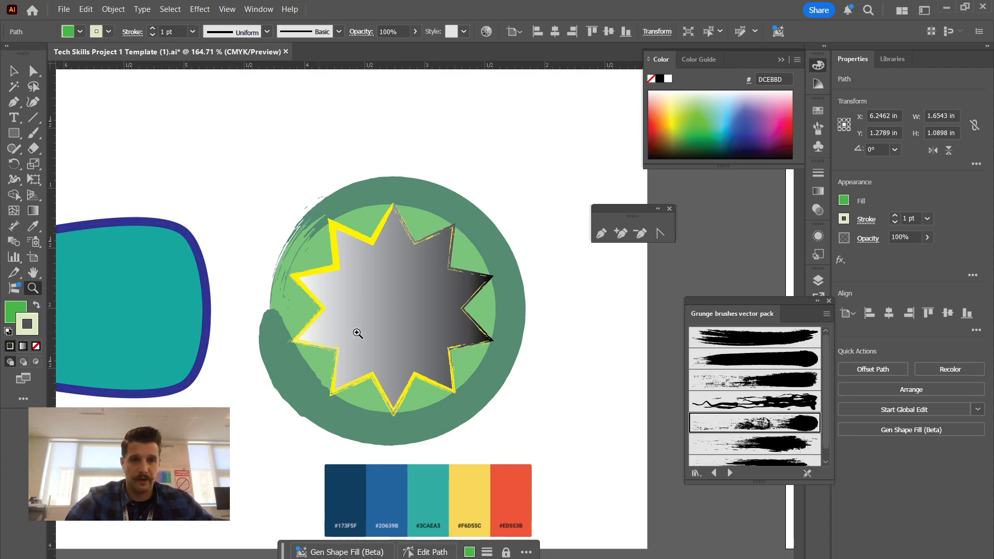
{"action": "left_click_drag", "start_coordinate": [454, 275], "coordinate": [507, 267]}
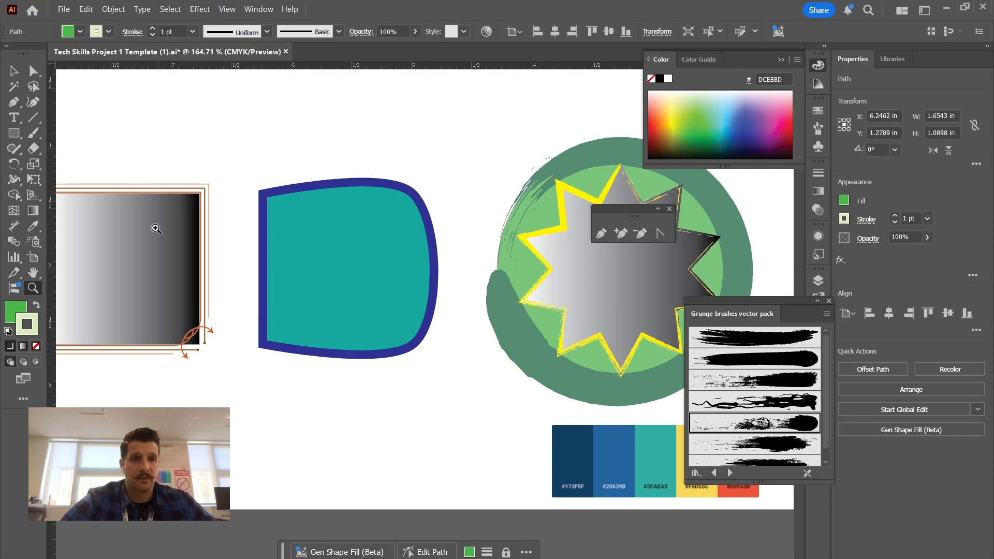
{"action": "left_click", "coordinate": [14, 71]}
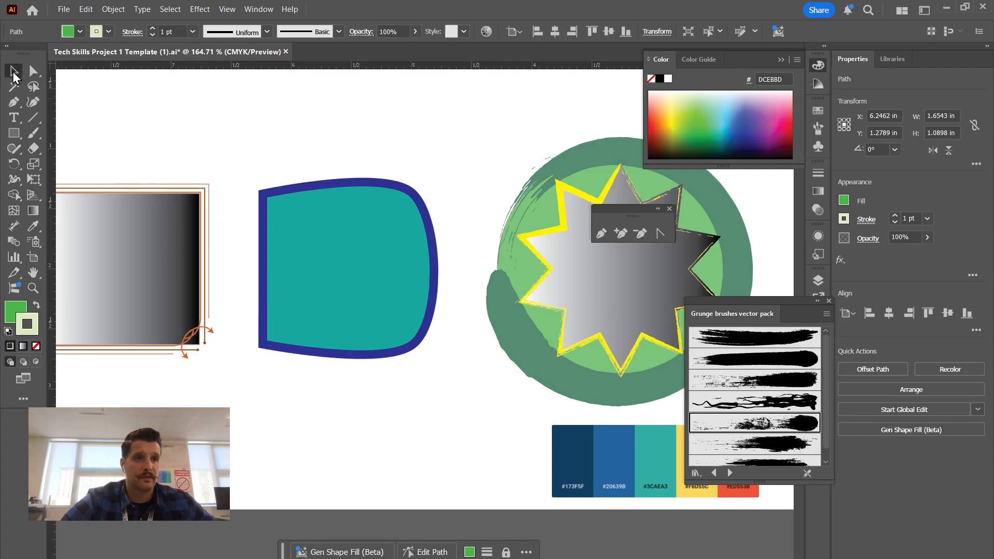
{"action": "left_click", "coordinate": [358, 237]}
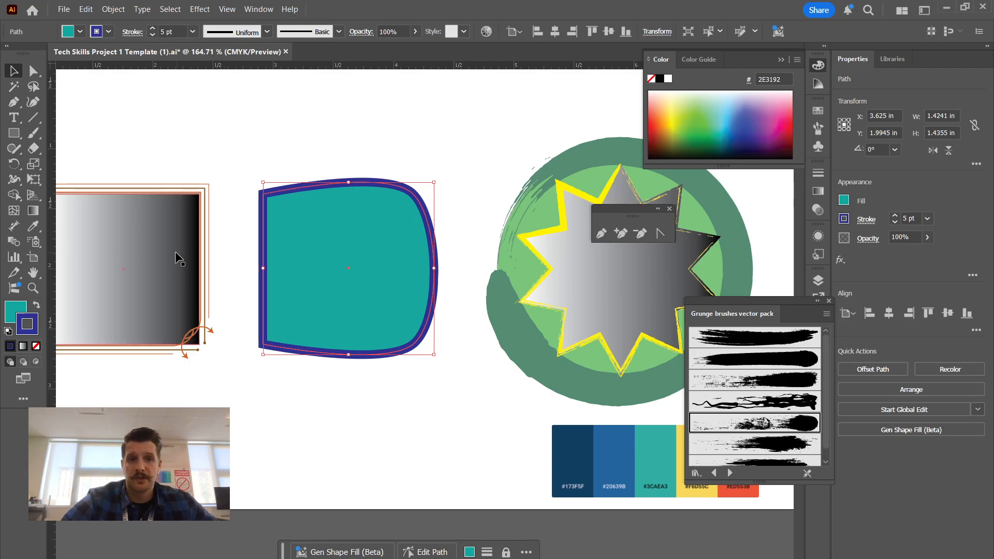
{"action": "left_click", "coordinate": [130, 248]}
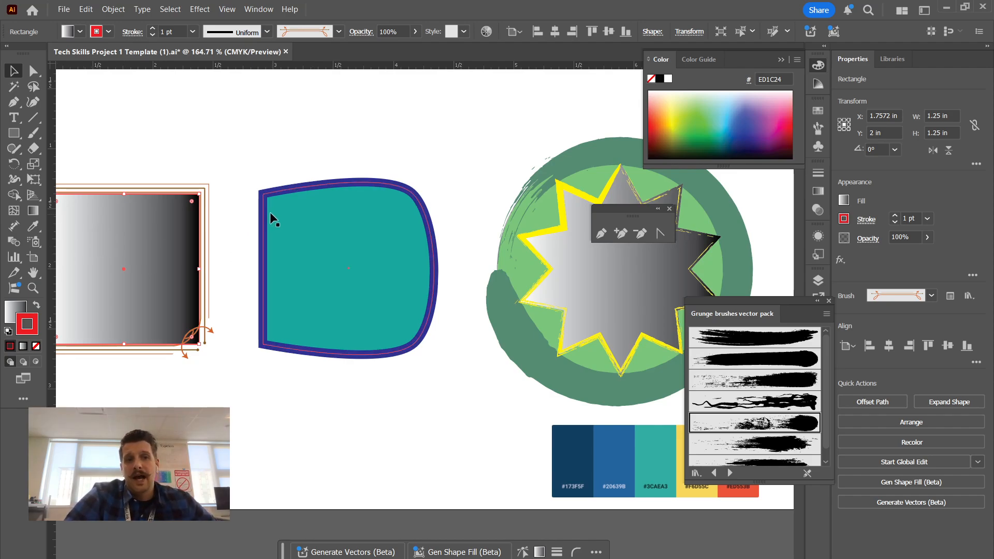
{"action": "left_click", "coordinate": [37, 226]}
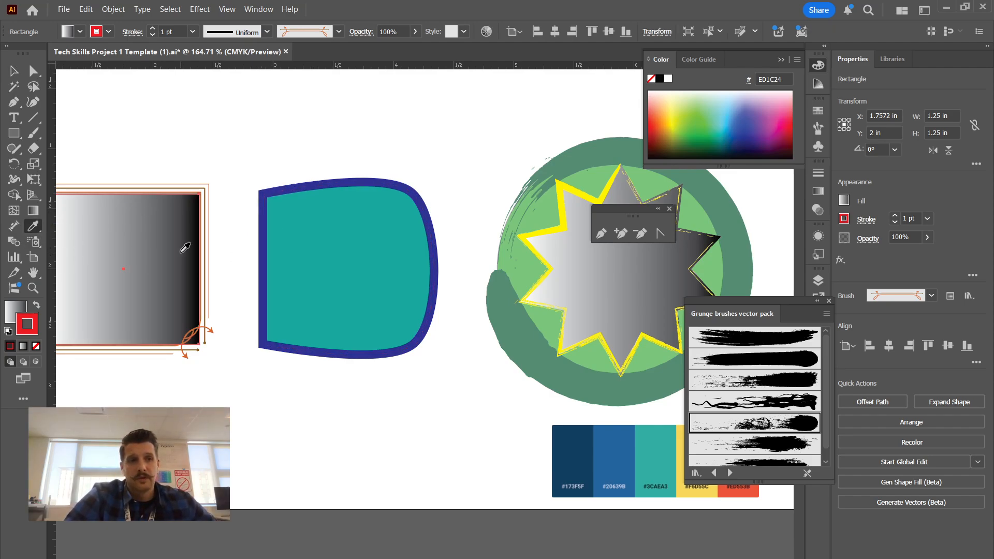
{"action": "left_click", "coordinate": [324, 232]}
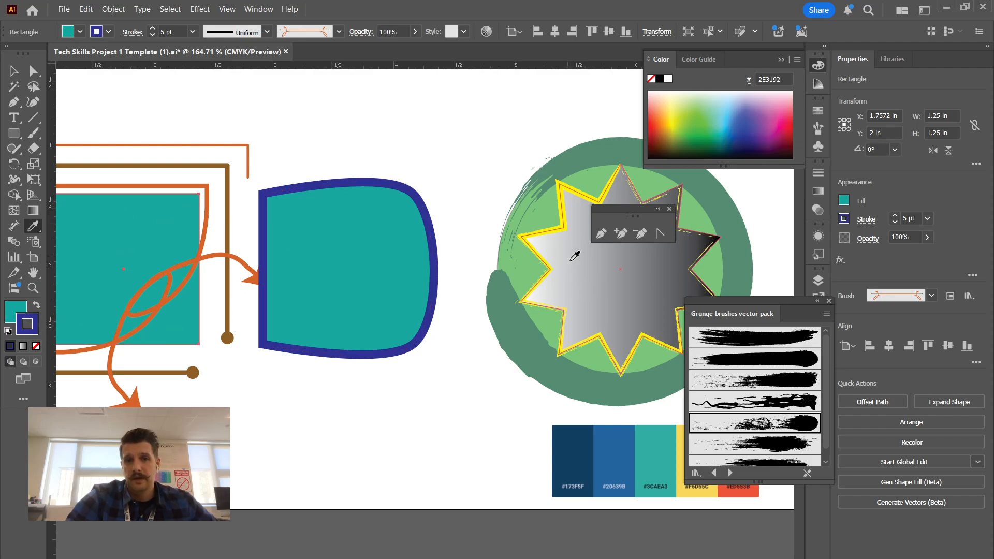
Step: Sample the star's gradient and yellow stroke onto the square, followed by the circle's green fill and stroke
{"action": "left_click", "coordinate": [593, 268]}
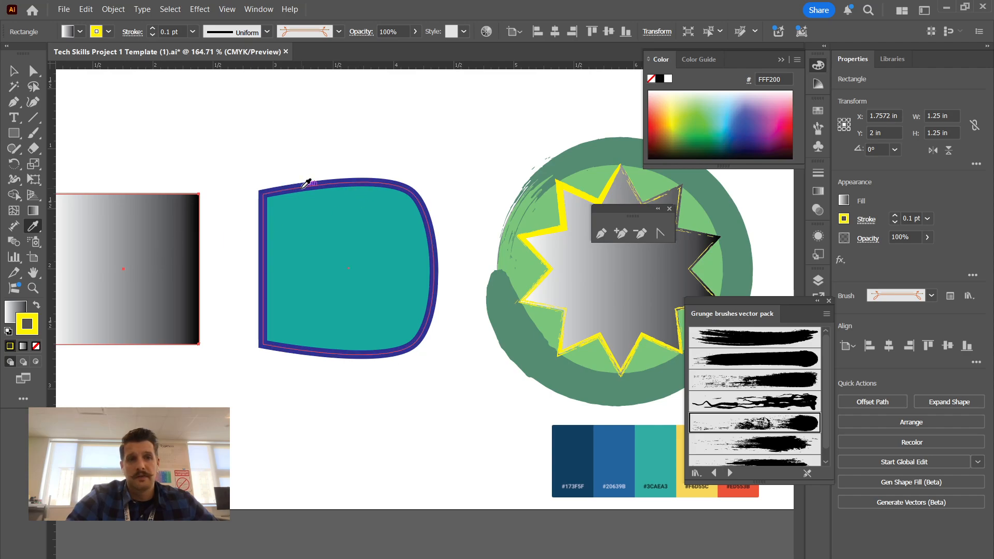
{"action": "key", "text": "v"}
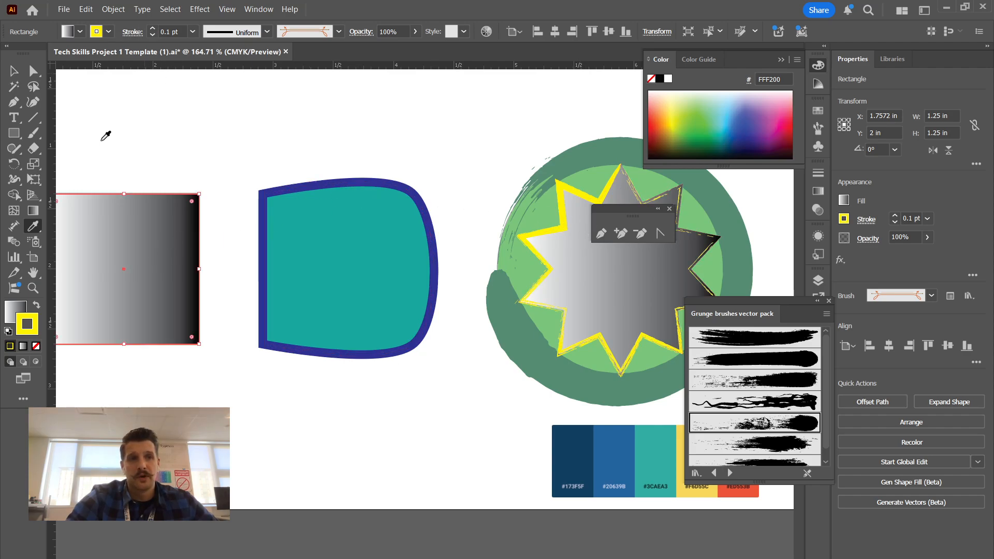
{"action": "left_click", "coordinate": [537, 205]}
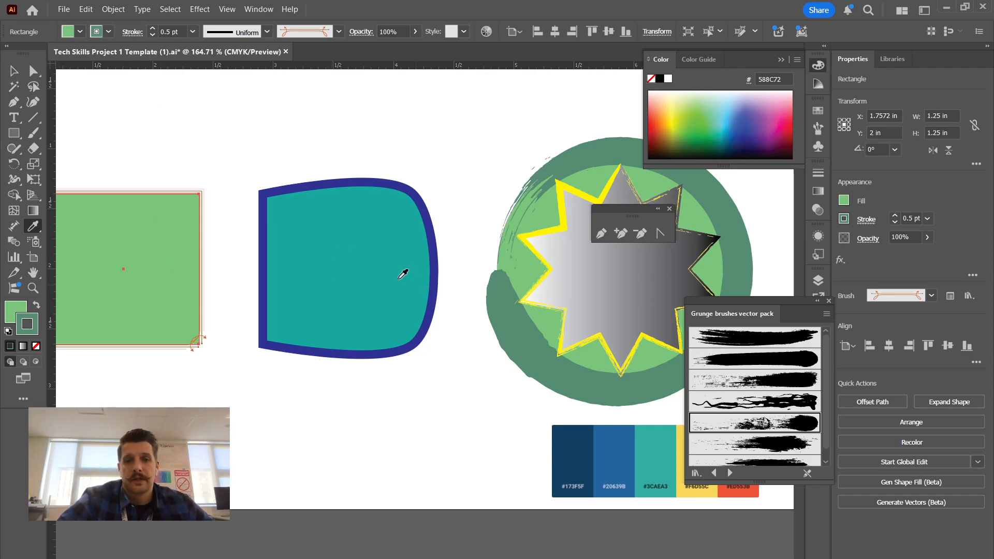
Step: Recolor the square from each of the five palette swatches in turn with the Eyedropper, ending with the teal shape's fill and stroke
{"action": "left_click_drag", "start_coordinate": [610, 458], "coordinate": [417, 366]}
{"action": "key", "text": "z"}
{"action": "key", "text": "v"}
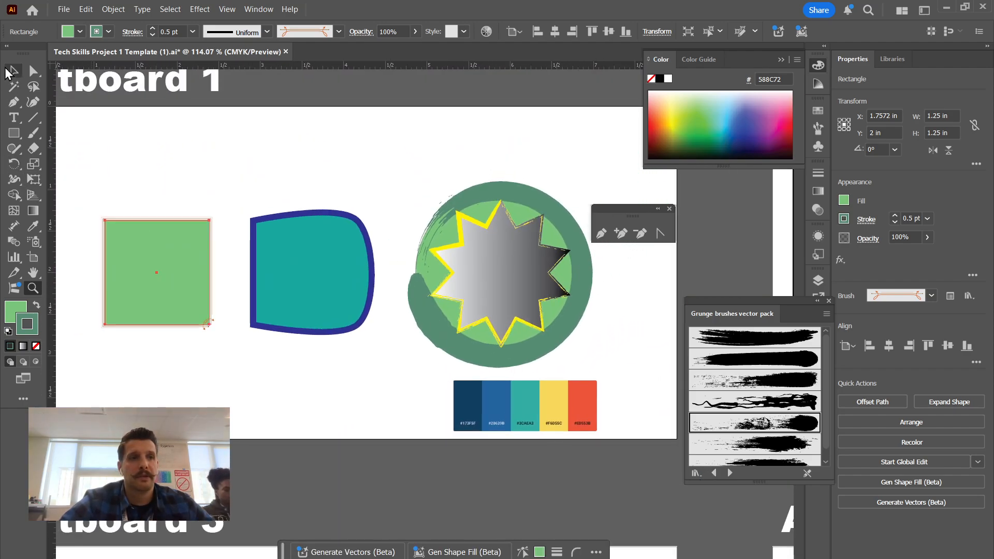
{"action": "key", "text": "i"}
{"action": "left_click", "coordinate": [462, 397]}
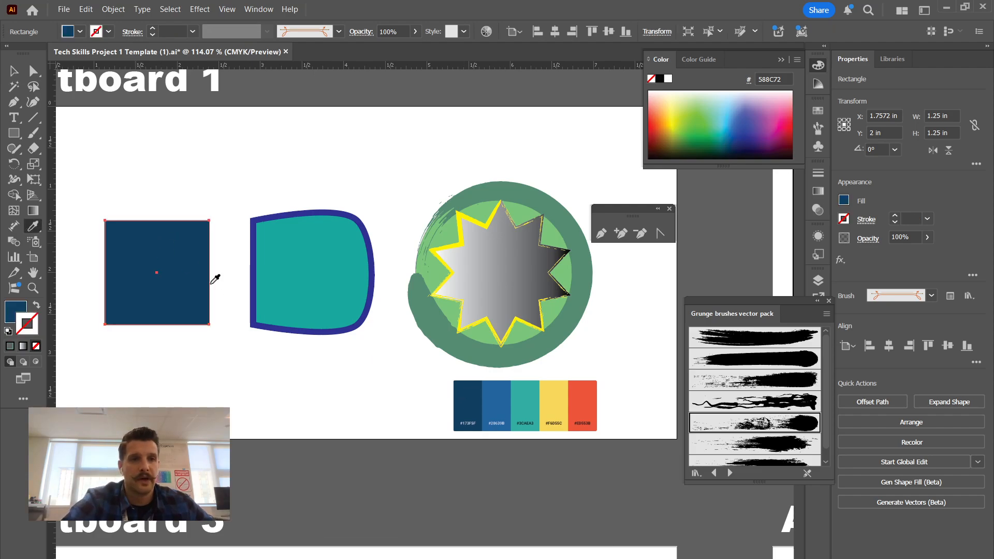
{"action": "left_click", "coordinate": [504, 399]}
{"action": "left_click", "coordinate": [525, 399]}
{"action": "left_click", "coordinate": [553, 400]}
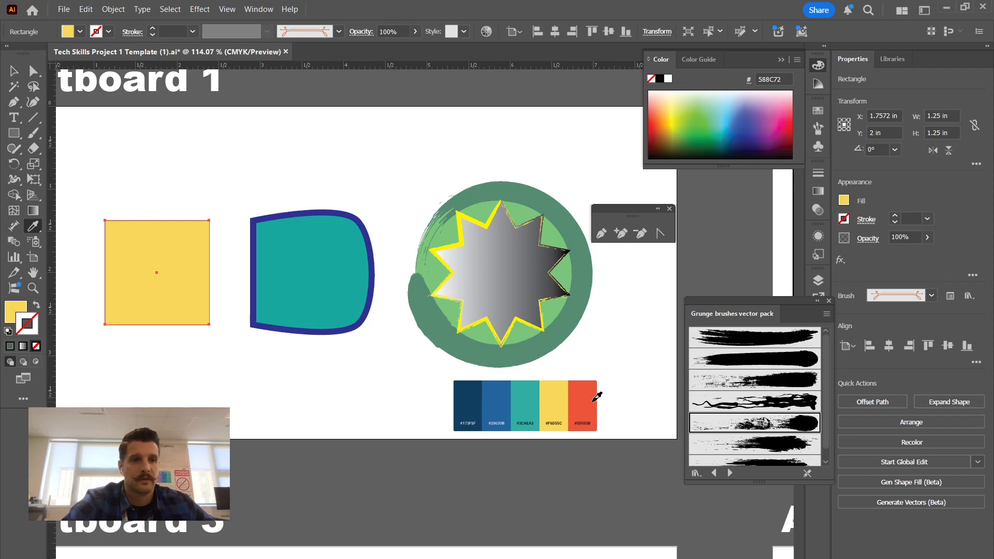
{"action": "left_click", "coordinate": [583, 399]}
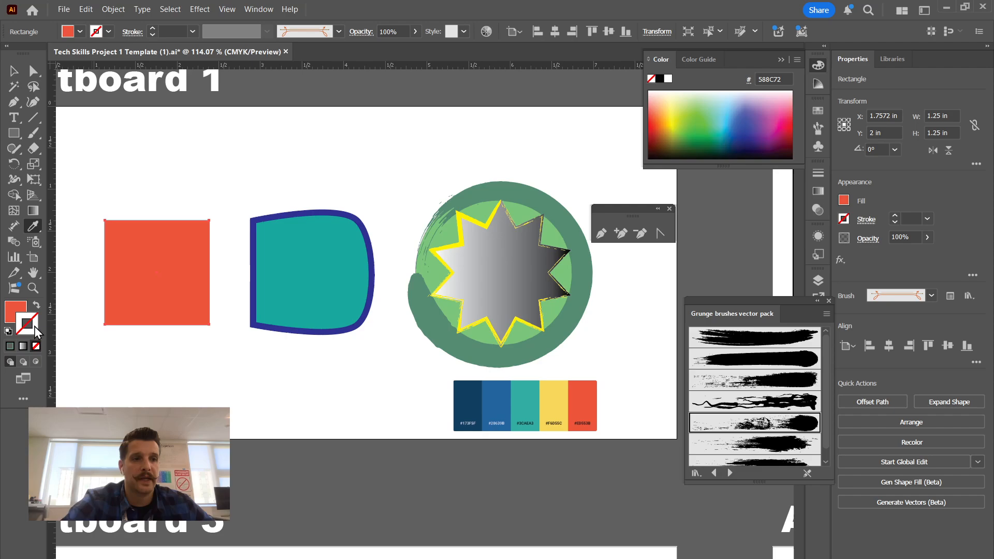
{"action": "left_click", "coordinate": [328, 267]}
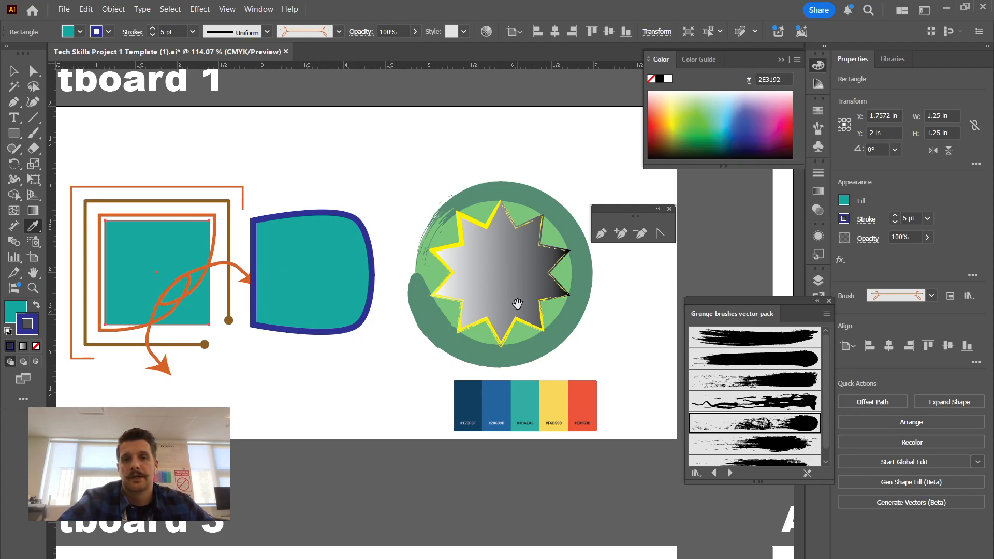
Step: Examine the Cloud 2 outline and compare it with the large white cloud outside the artboards
{"action": "scroll", "coordinate": [517, 304], "scroll_direction": "right", "scroll_amount": 15}
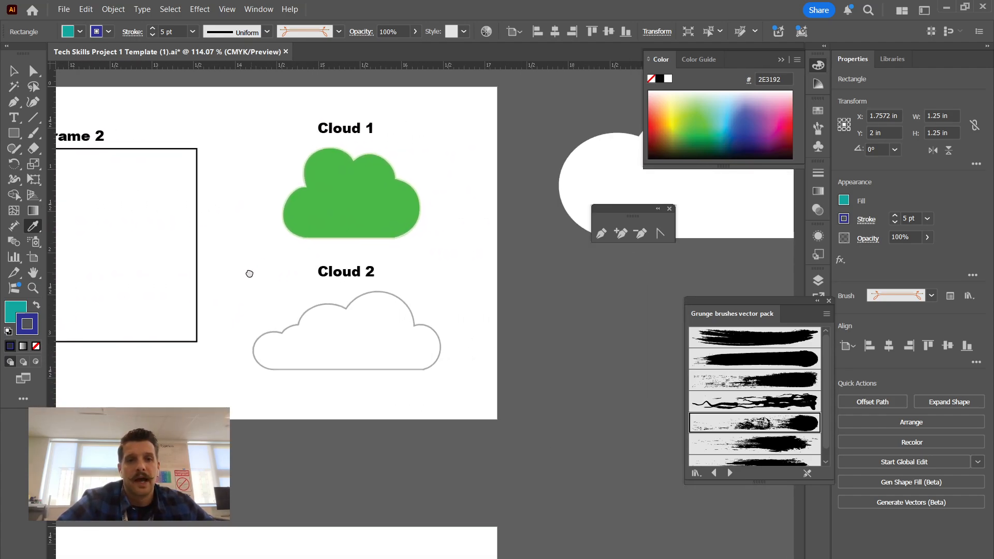
{"action": "left_click_drag", "start_coordinate": [249, 273], "coordinate": [226, 259]}
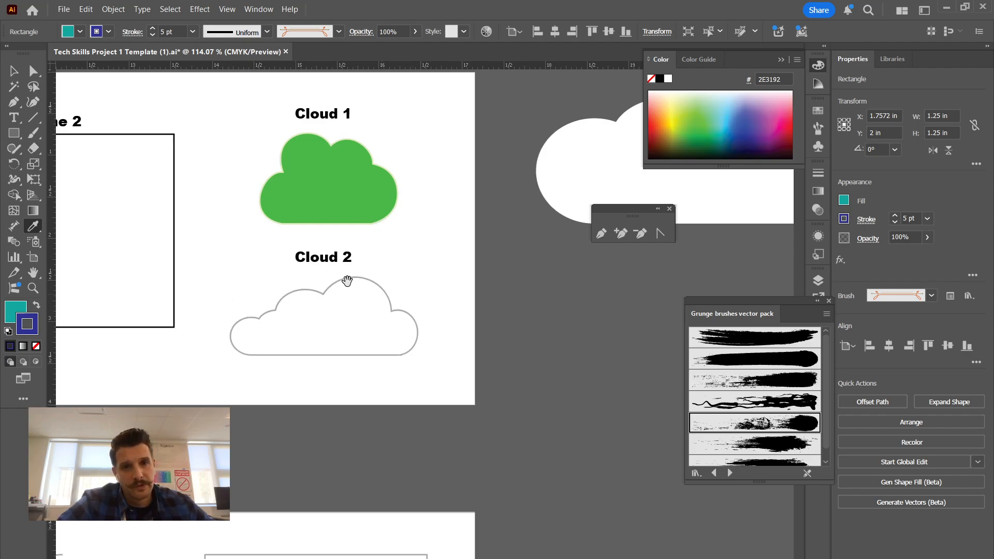
{"action": "left_click_drag", "start_coordinate": [480, 293], "coordinate": [125, 395]}
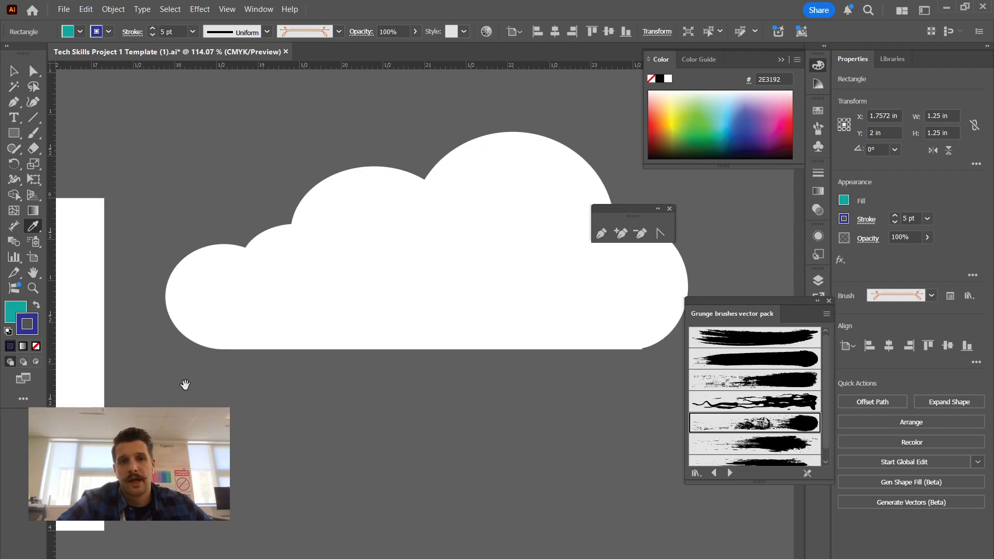
{"action": "left_click_drag", "start_coordinate": [185, 384], "coordinate": [543, 285]}
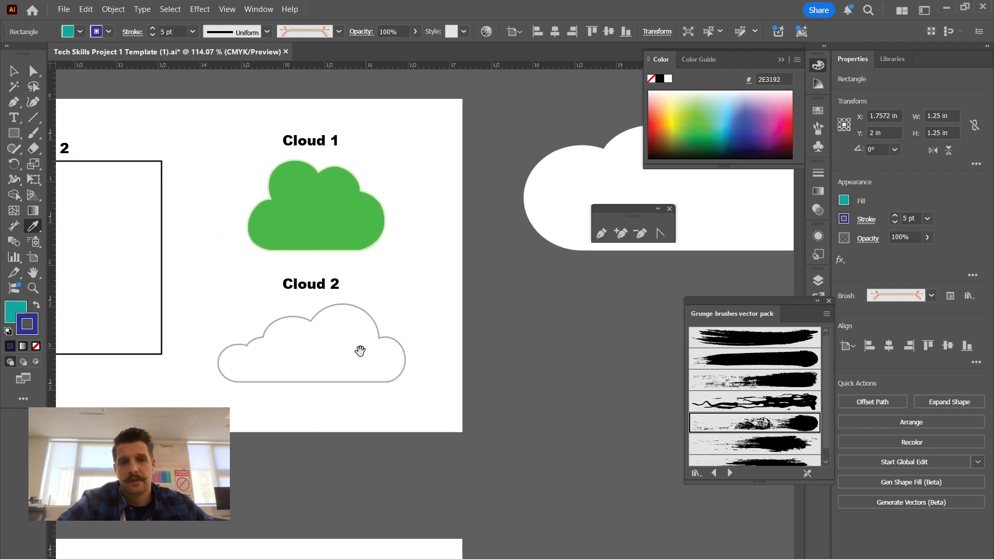
{"action": "left_click_drag", "start_coordinate": [623, 311], "coordinate": [575, 356]}
{"action": "left_click_drag", "start_coordinate": [194, 355], "coordinate": [344, 355]}
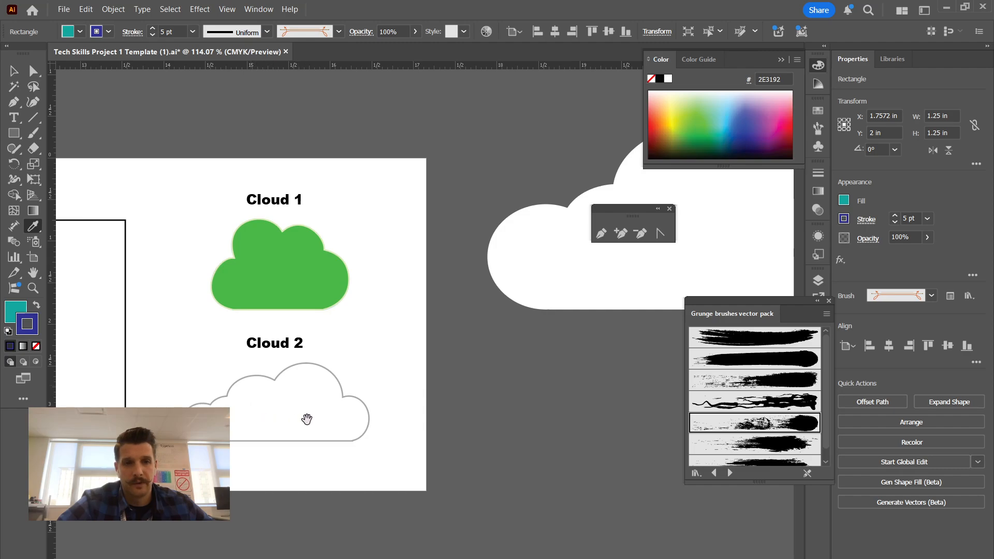
{"action": "left_click_drag", "start_coordinate": [476, 366], "coordinate": [111, 420]}
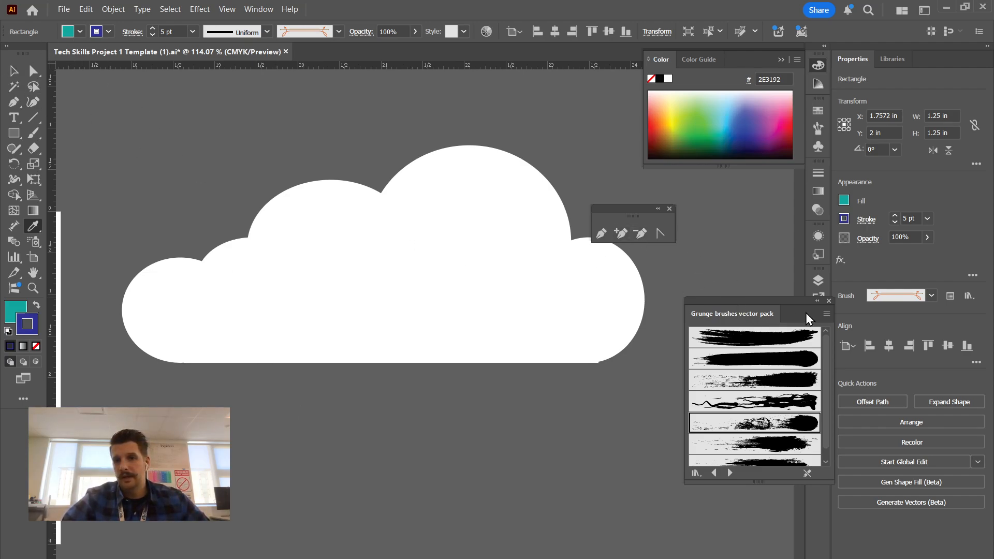
Step: Unlock the Hidden layer and select all the component shapes of the large white cloud
{"action": "left_click", "coordinate": [817, 301]}
{"action": "left_click", "coordinate": [817, 279]}
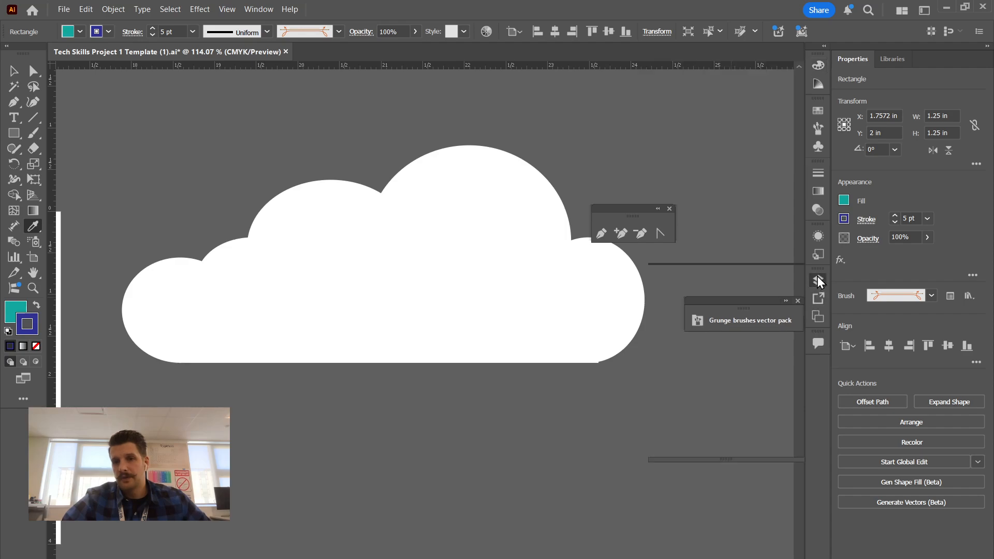
{"action": "left_click", "coordinate": [675, 331]}
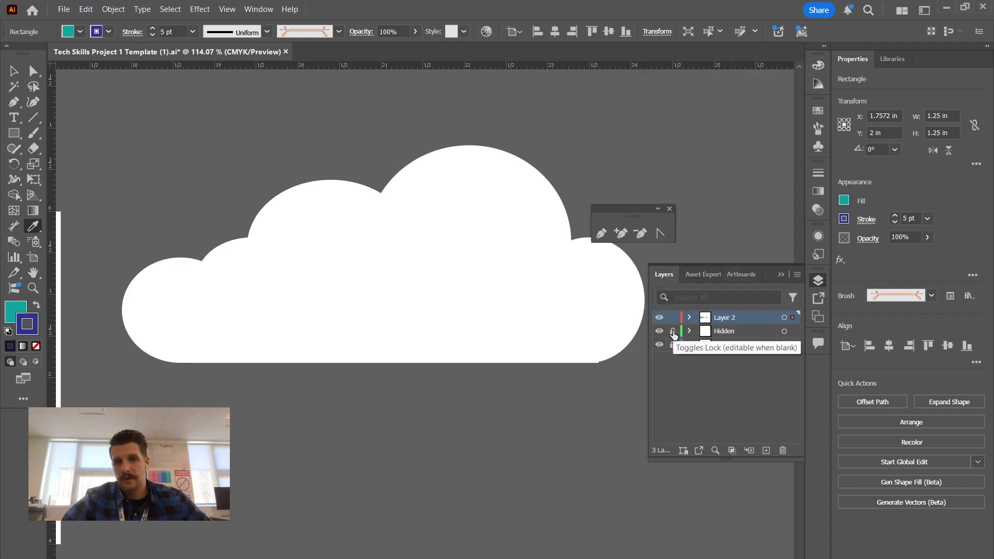
{"action": "key", "text": "v"}
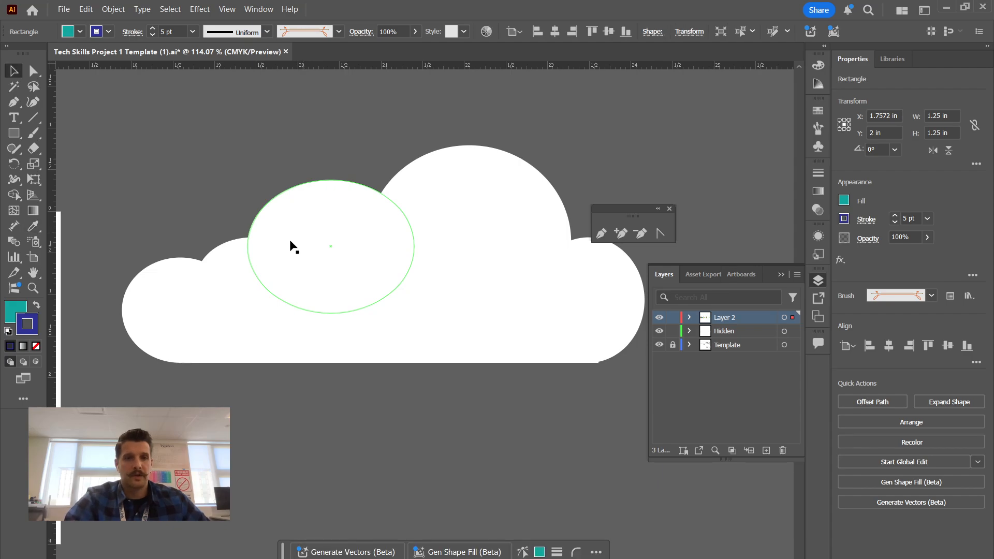
{"action": "mouse_move", "coordinate": [119, 133]}
{"action": "left_mouse_down"}
{"action": "mouse_move", "coordinate": [632, 366]}
{"action": "mouse_move", "coordinate": [647, 387]}
{"action": "left_mouse_up"}
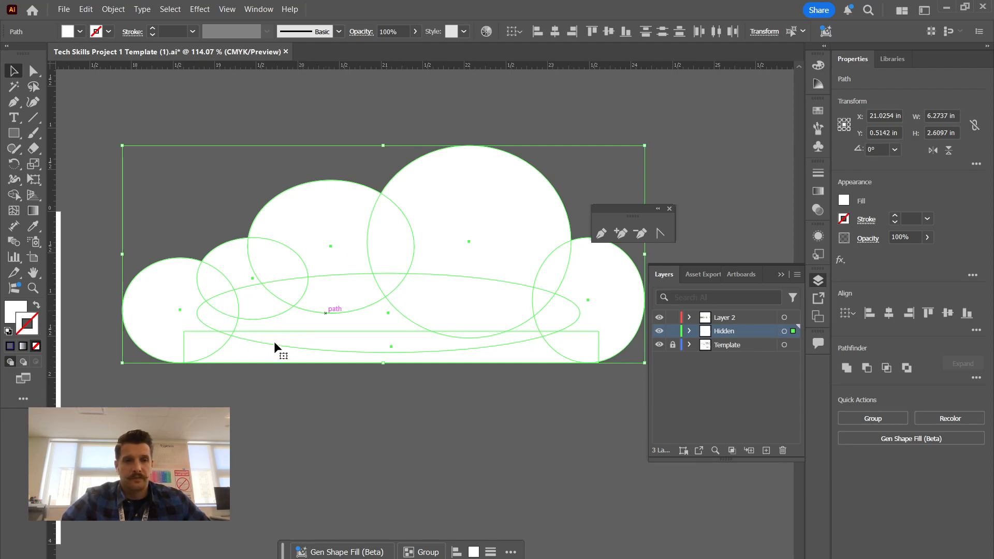
Step: Lock the Hidden layer again and make Layer 2 the active layer, with an empty area beside the artboards in view
{"action": "scroll", "coordinate": [275, 343], "scroll_direction": "down", "scroll_amount": 6}
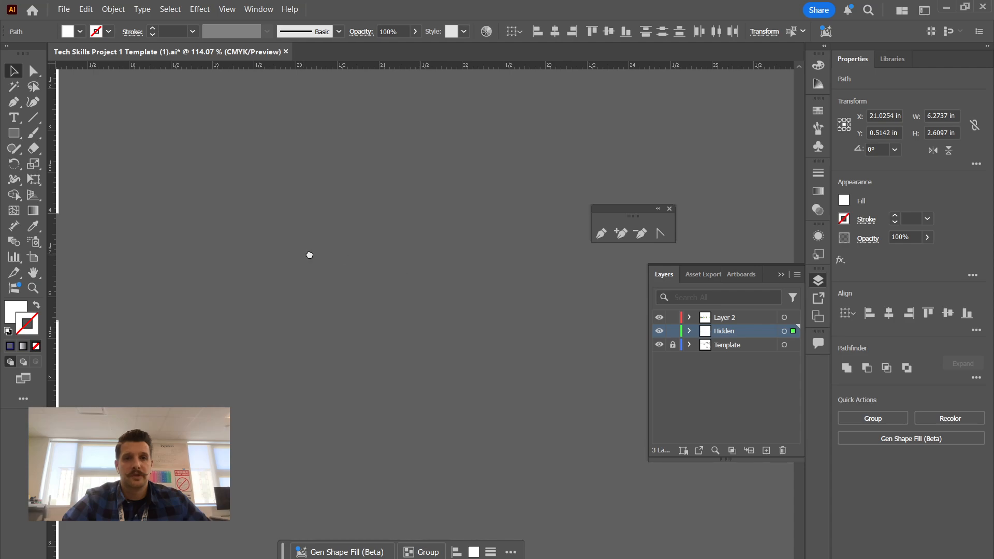
{"action": "left_click_drag", "start_coordinate": [309, 254], "coordinate": [342, 286]}
{"action": "left_click", "coordinate": [673, 331]}
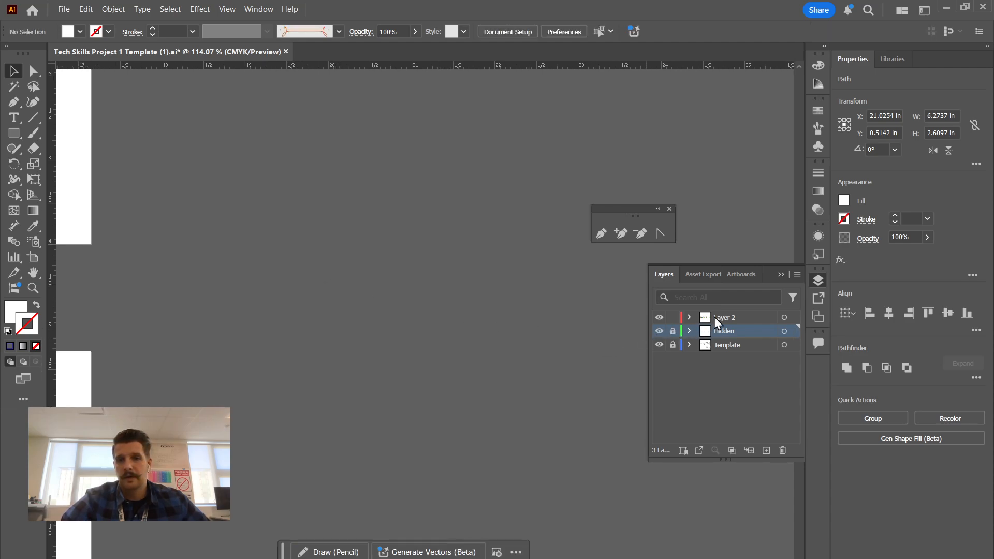
{"action": "left_click", "coordinate": [717, 316]}
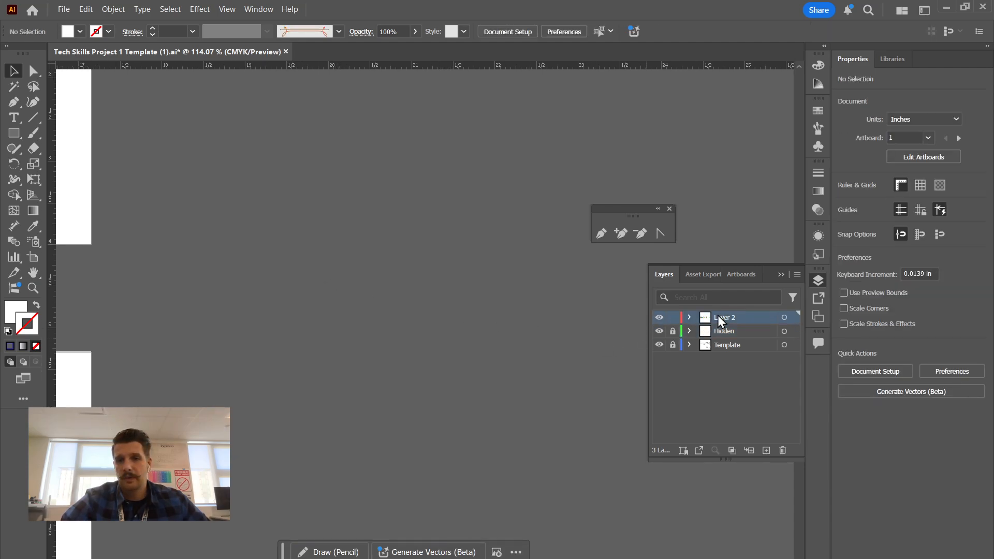
{"action": "left_click", "coordinate": [13, 133]}
{"action": "left_click", "coordinate": [43, 162]}
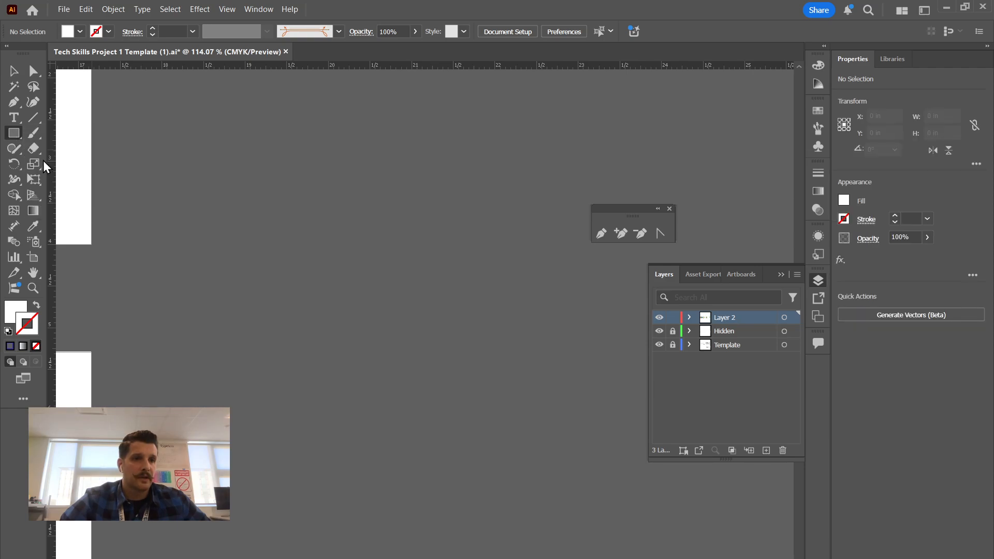
{"action": "left_click_drag", "start_coordinate": [278, 194], "coordinate": [494, 316]}
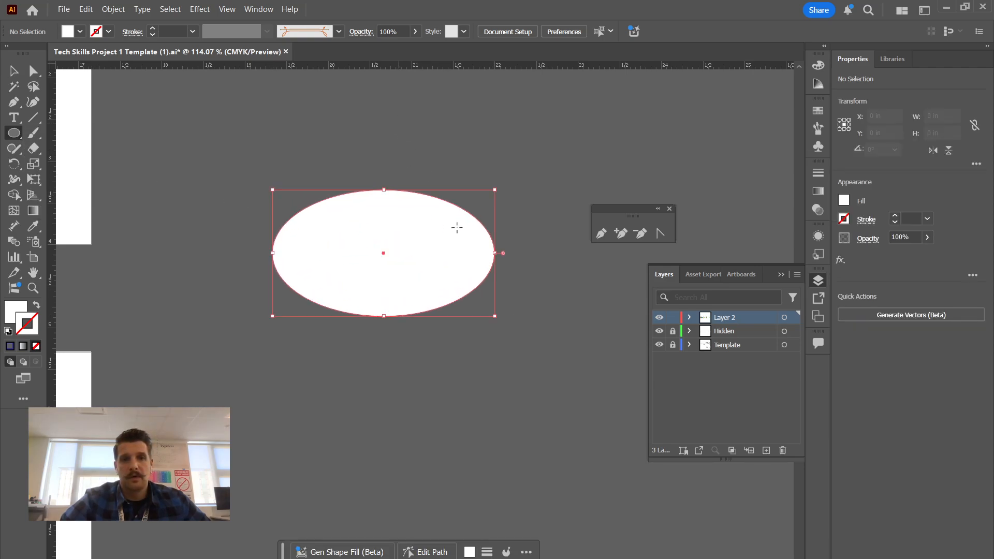
{"action": "left_click_drag", "start_coordinate": [478, 228], "coordinate": [556, 333]}
{"action": "left_click_drag", "start_coordinate": [326, 243], "coordinate": [500, 376]}
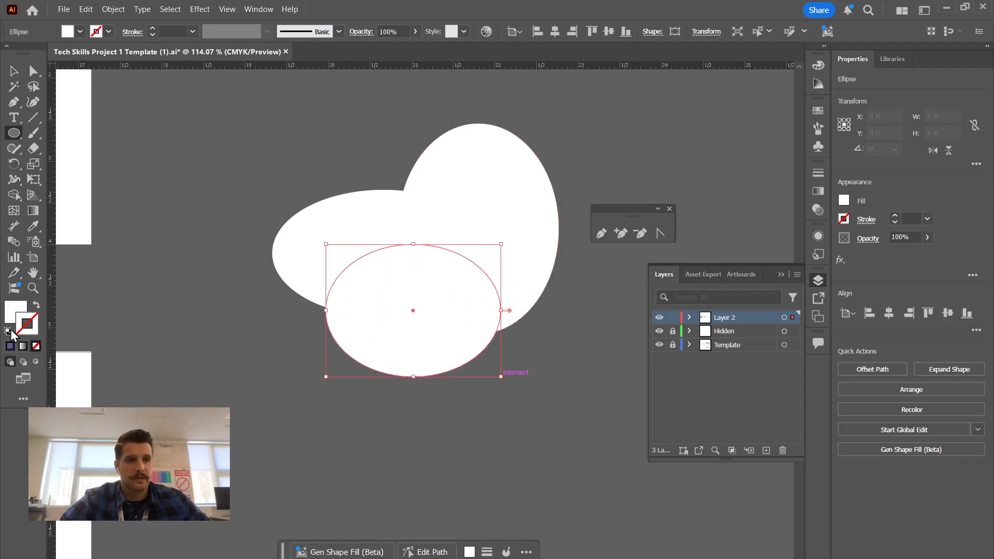
{"action": "left_click", "coordinate": [12, 332]}
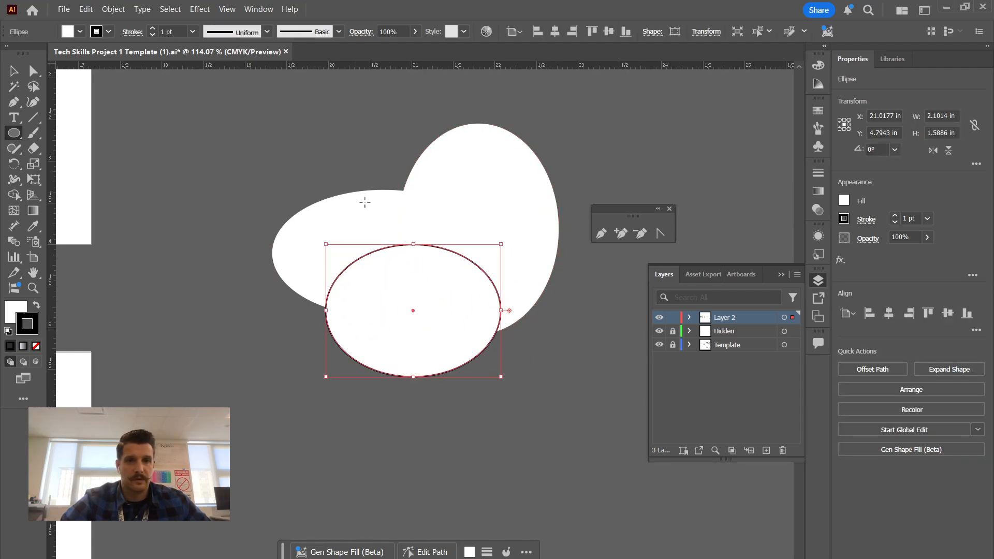
{"action": "key", "text": "Delete"}
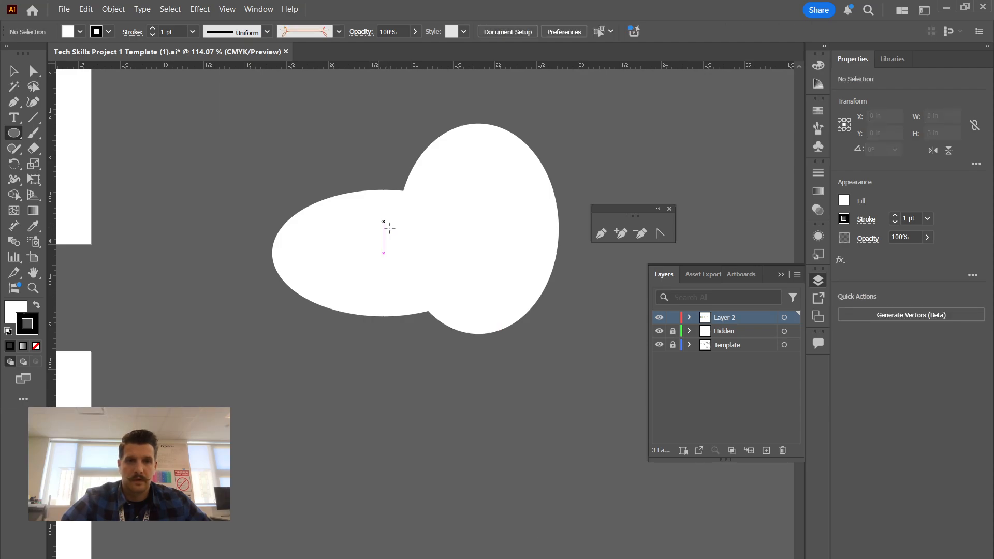
{"action": "key", "text": "v"}
{"action": "left_click_drag", "start_coordinate": [359, 156], "coordinate": [502, 296]}
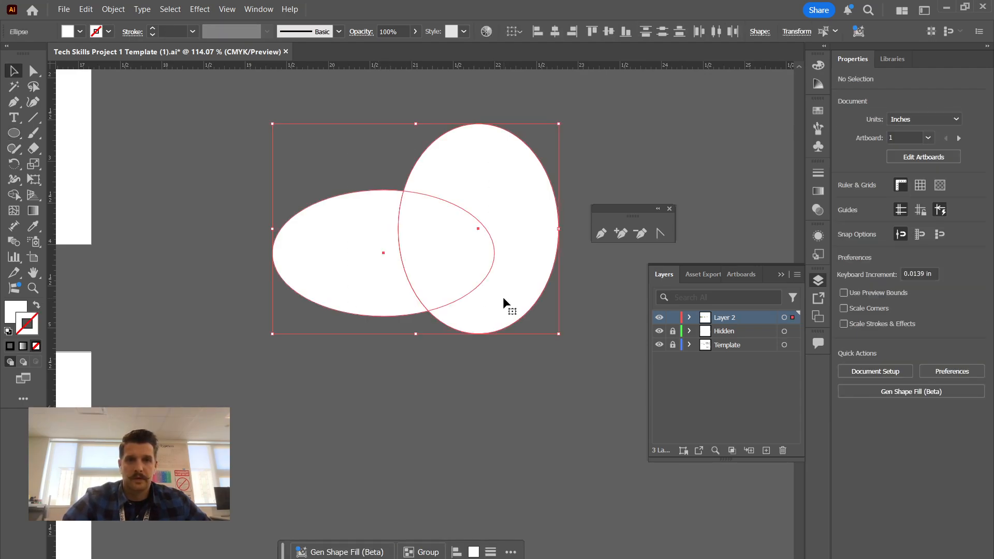
{"action": "key", "text": "Delete"}
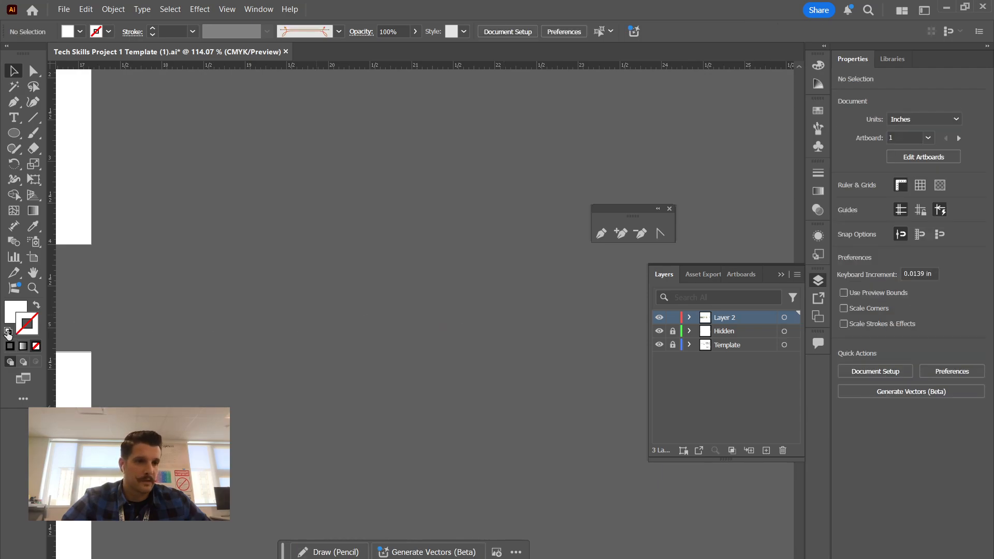
Step: Restore the default white fill and black stroke, and draw three overlapping ellipses: a wide one, a tall narrow one and a nearly round one
{"action": "left_click", "coordinate": [8, 332]}
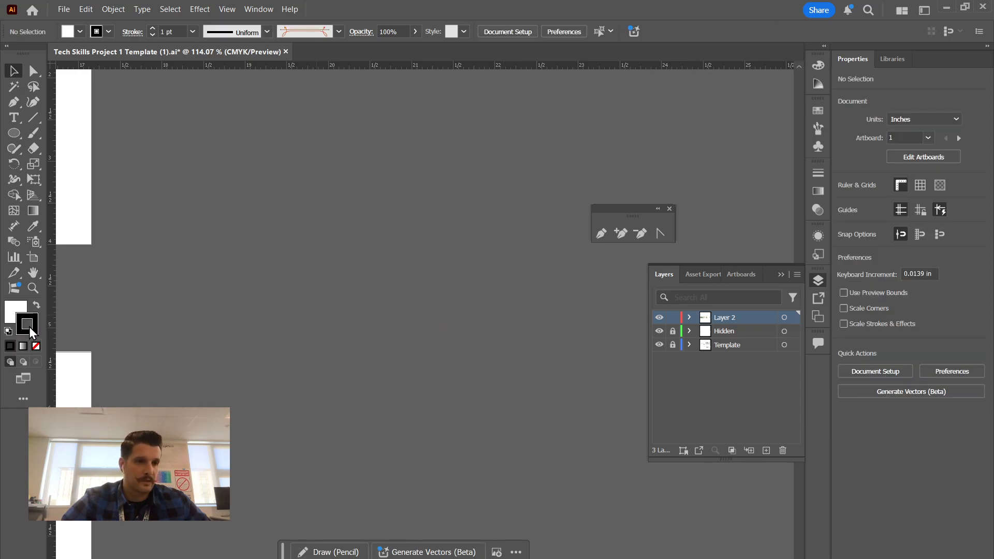
{"action": "left_click", "coordinate": [14, 134]}
{"action": "left_click_drag", "start_coordinate": [255, 197], "coordinate": [478, 329]}
{"action": "left_click_drag", "start_coordinate": [353, 140], "coordinate": [433, 270]}
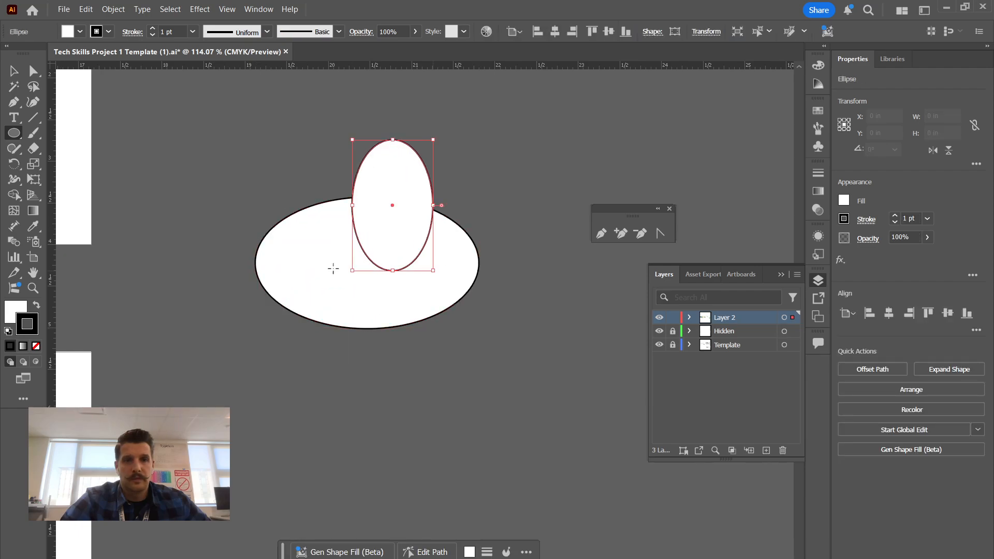
{"action": "mouse_move", "coordinate": [265, 154]}
{"action": "left_mouse_down"}
{"action": "mouse_move", "coordinate": [416, 270]}
{"action": "mouse_move", "coordinate": [395, 268]}
{"action": "left_mouse_up"}
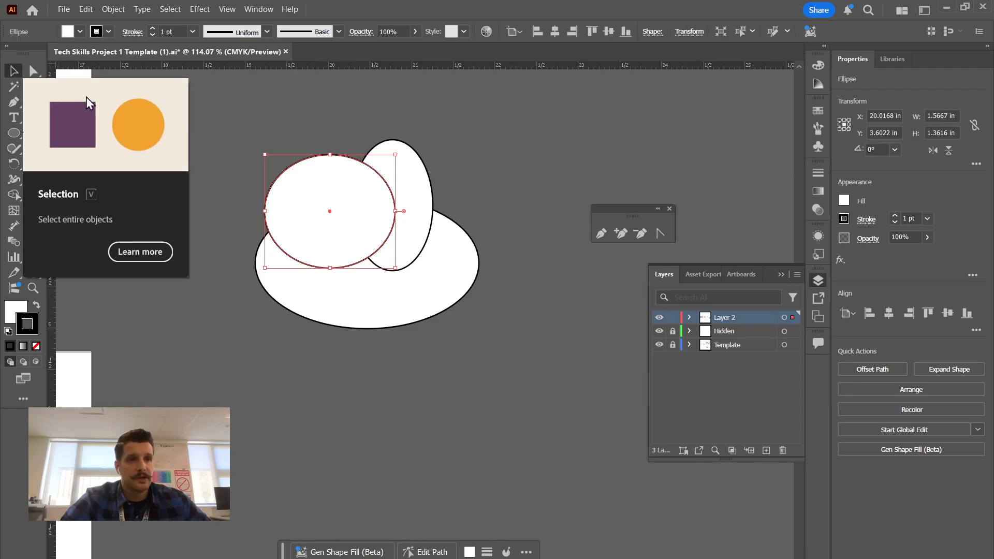
Step: Select the three ellipses and split off the region where all of them overlap with the Shape Builder tool
{"action": "left_click", "coordinate": [14, 71]}
{"action": "left_click_drag", "start_coordinate": [271, 138], "coordinate": [495, 343]}
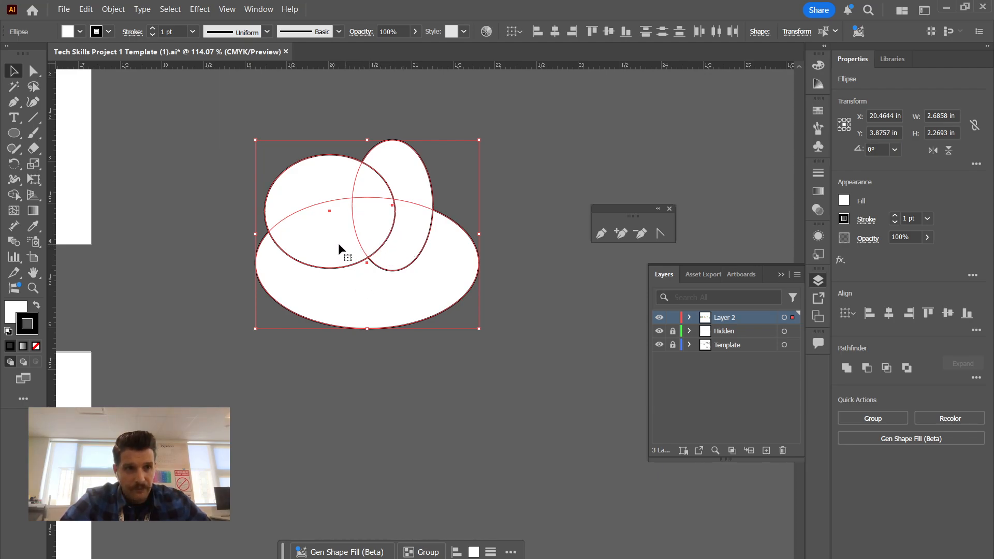
{"action": "left_click", "coordinate": [13, 202]}
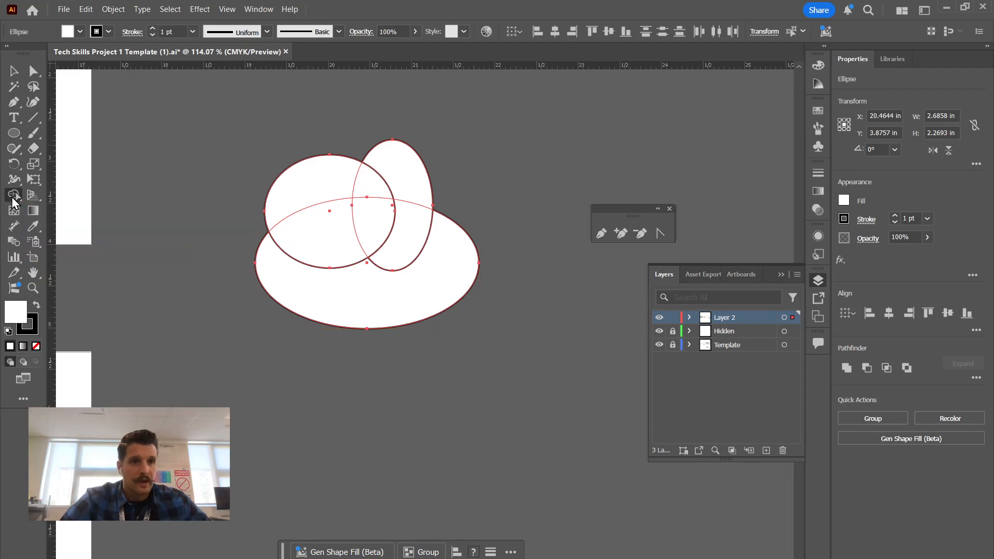
{"action": "left_click", "coordinate": [371, 223]}
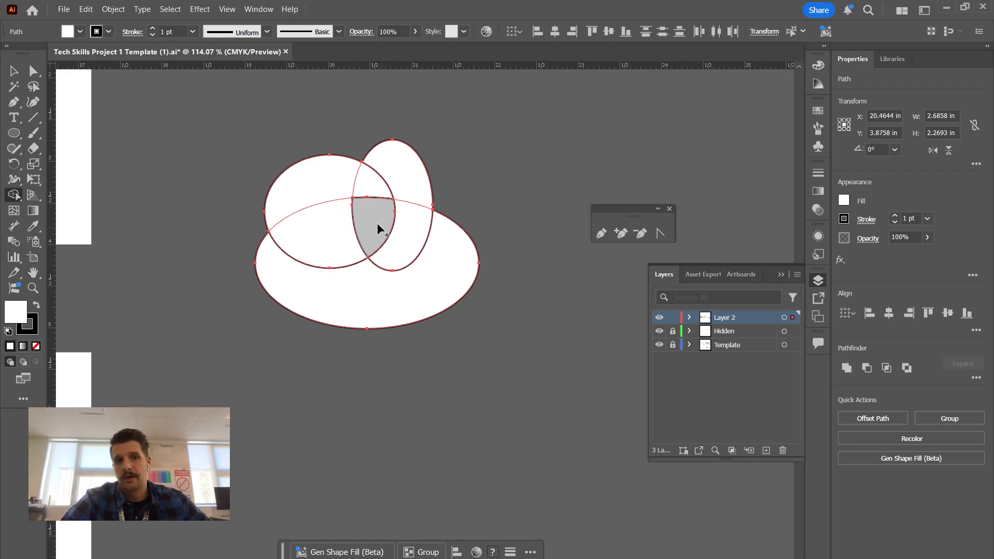
Step: Move the three cut ellipses and the small shield-shaped piece apart so each is separate
{"action": "left_click", "coordinate": [14, 71]}
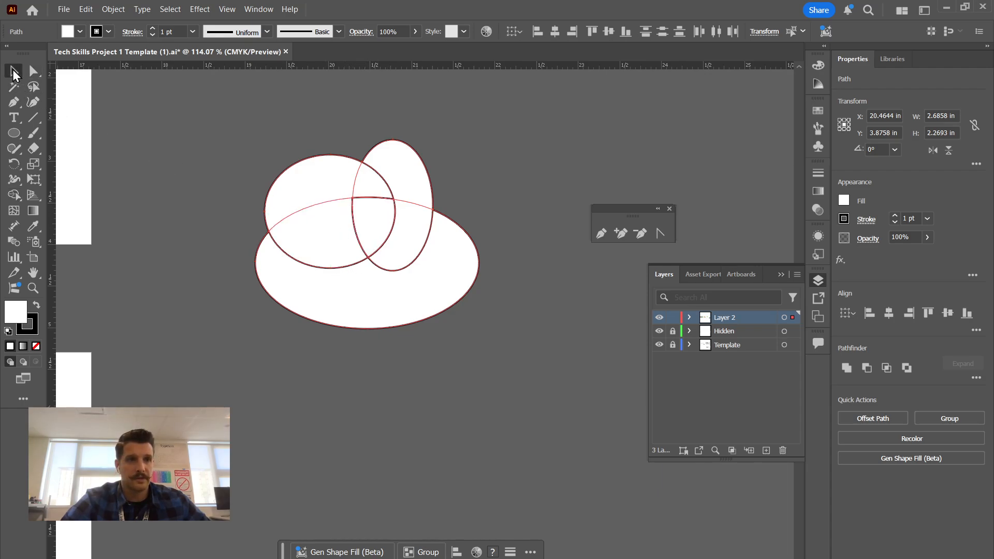
{"action": "left_click", "coordinate": [226, 136]}
{"action": "left_click_drag", "start_coordinate": [317, 184], "coordinate": [217, 142]}
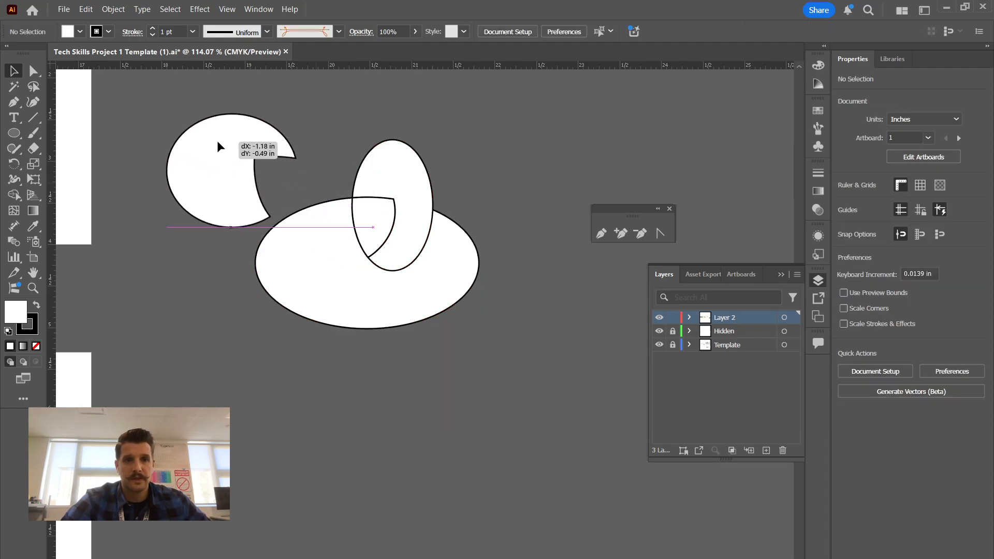
{"action": "left_click_drag", "start_coordinate": [388, 165], "coordinate": [506, 146]}
{"action": "left_click_drag", "start_coordinate": [431, 244], "coordinate": [470, 334]}
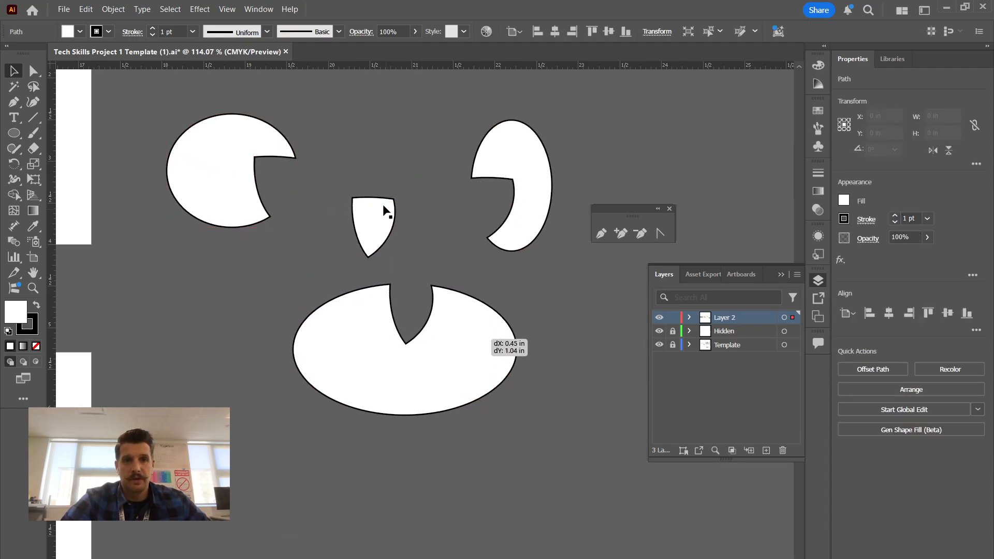
{"action": "left_click_drag", "start_coordinate": [379, 210], "coordinate": [251, 285]}
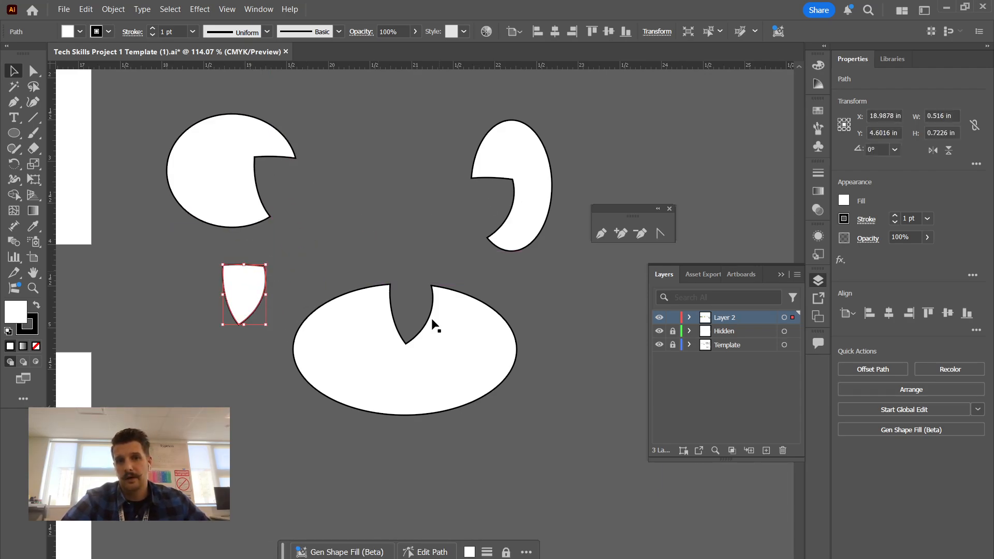
Step: Undo the moves and the Shape Builder split to restore the three whole overlapping ellipses
{"action": "key", "text": "ctrl+z"}
{"action": "key", "text": "ctrl+z"}
{"action": "key", "text": "ctrl+z"}
{"action": "key", "text": "ctrl+z"}
{"action": "key", "text": "ctrl+z"}
{"action": "key", "text": "ctrl+z"}
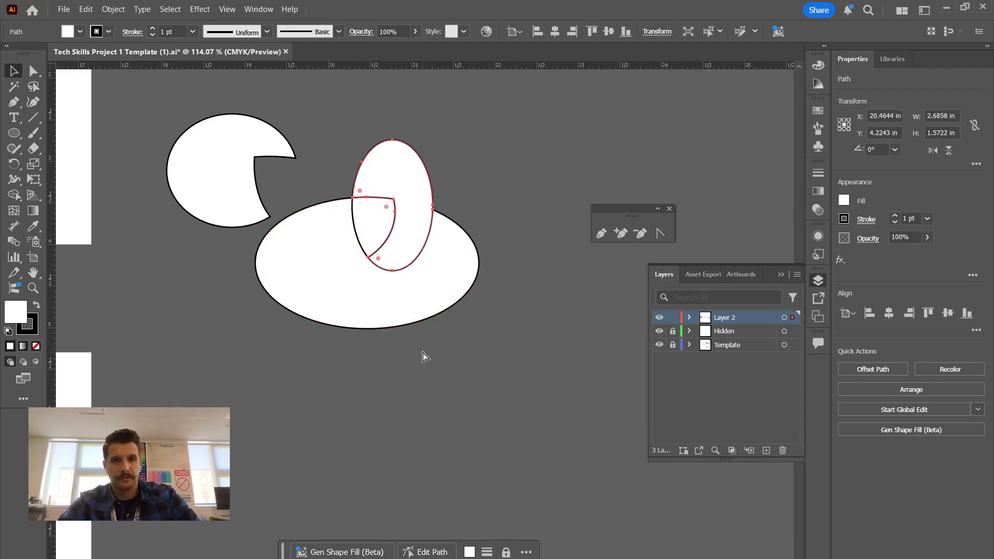
{"action": "key", "text": "ctrl+z"}
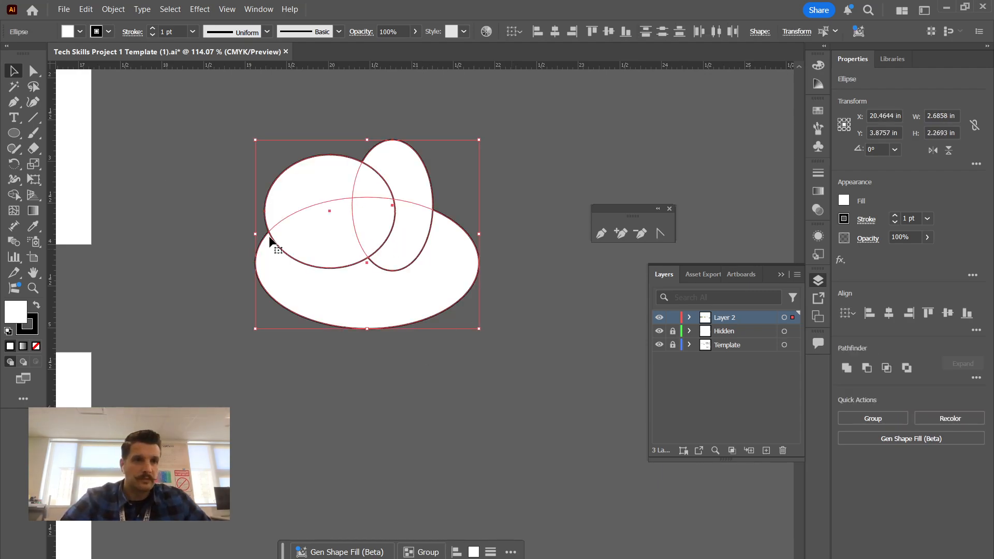
Step: Select the three ellipses and merge the round ellipse's lower overlap into the wide ellipse with the Shape Builder tool
{"action": "left_click_drag", "start_coordinate": [233, 124], "coordinate": [462, 331]}
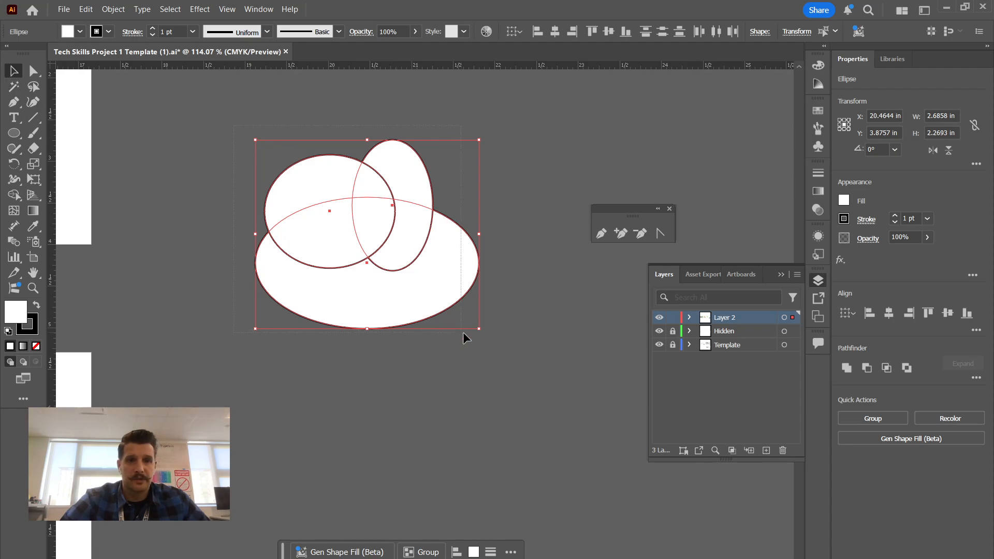
{"action": "left_click", "coordinate": [14, 195]}
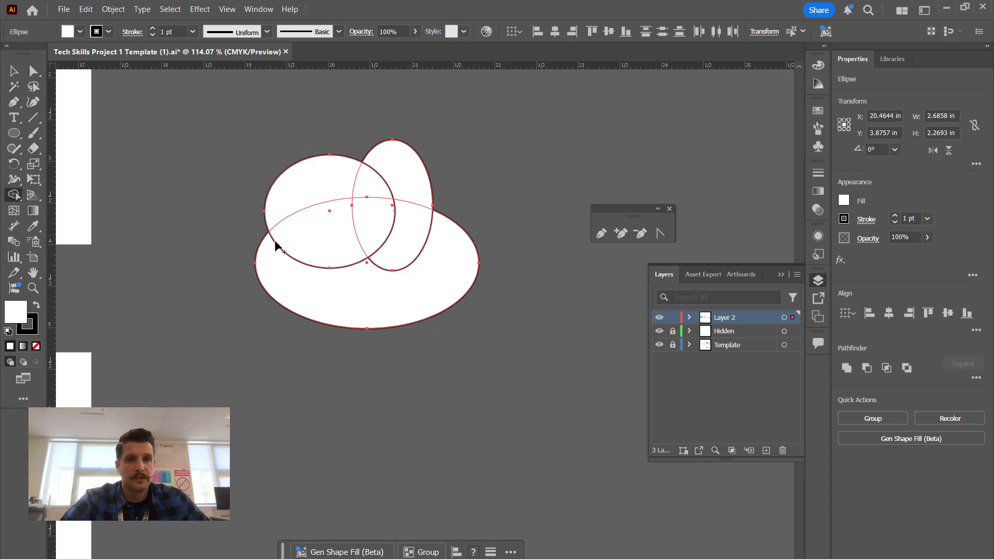
{"action": "left_click_drag", "start_coordinate": [333, 234], "coordinate": [344, 284]}
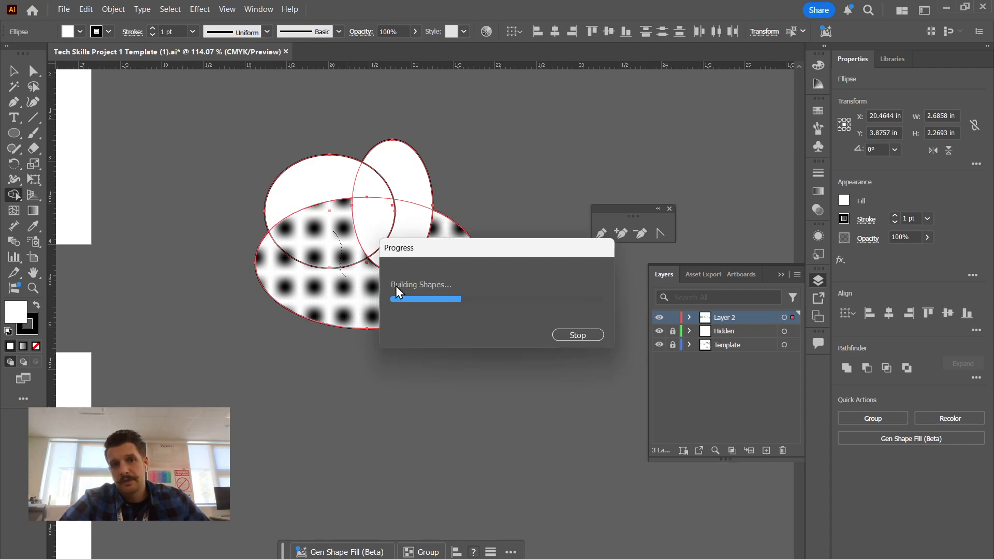
Step: Try merging all the ellipse regions into one cloud shape, and undo that merge
{"action": "mouse_move", "coordinate": [328, 183]}
{"action": "left_mouse_down"}
{"action": "mouse_move", "coordinate": [391, 175]}
{"action": "mouse_move", "coordinate": [401, 225]}
{"action": "mouse_move", "coordinate": [330, 228]}
{"action": "mouse_move", "coordinate": [329, 261]}
{"action": "left_mouse_up"}
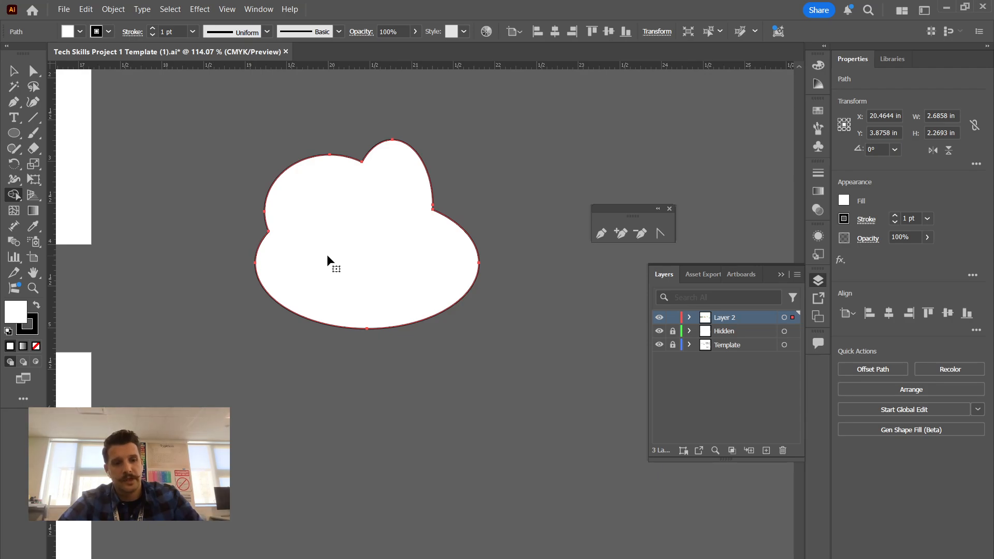
{"action": "key", "text": "ctrl+z"}
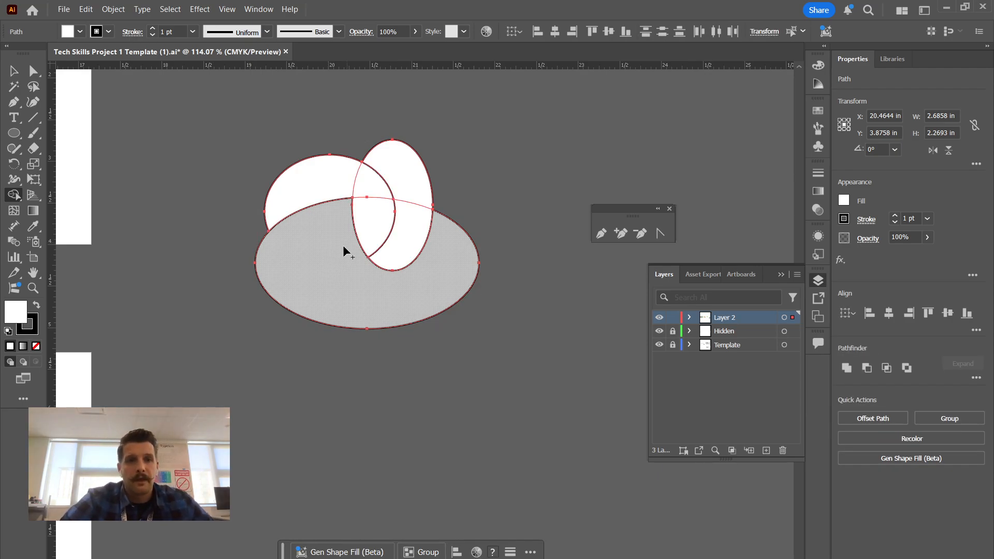
Step: Remove the surrounding ellipse regions with the Shape Builder tool, leaving only the shield-shaped piece where all three ellipses cross
{"action": "left_click", "coordinate": [366, 181], "text": "alt"}
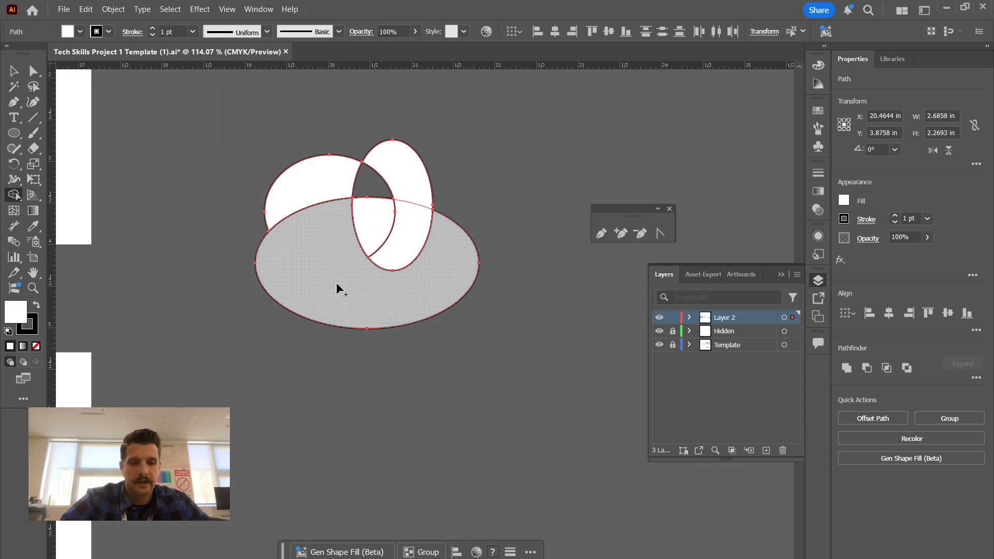
{"action": "left_click_drag", "start_coordinate": [315, 193], "coordinate": [331, 246]}
{"action": "left_click", "coordinate": [407, 183], "text": "alt"}
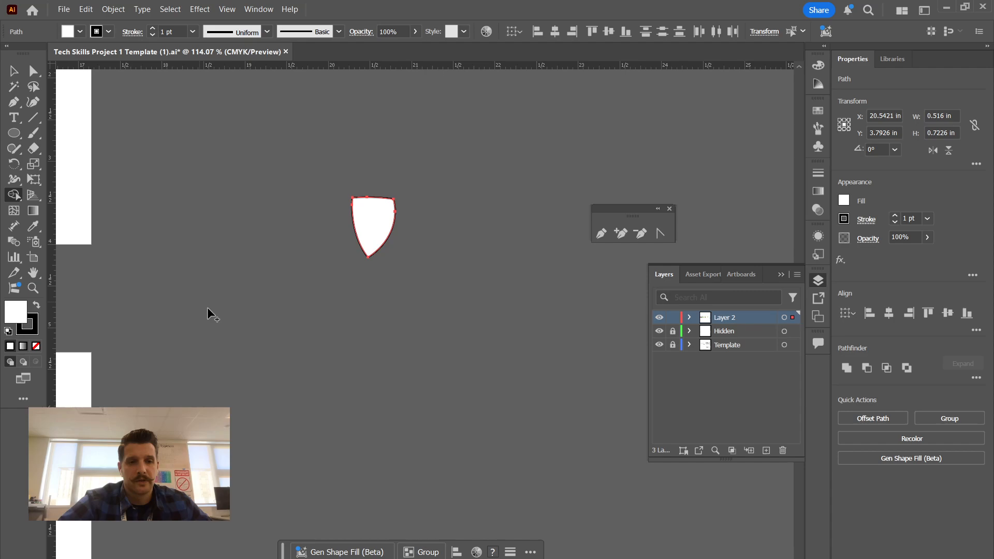
Step: Draw three ellipses over the left end and the next two bumps of the Cloud 2 outline, the last about 0.65 by 0.55 in
{"action": "left_click_drag", "start_coordinate": [179, 329], "coordinate": [318, 302]}
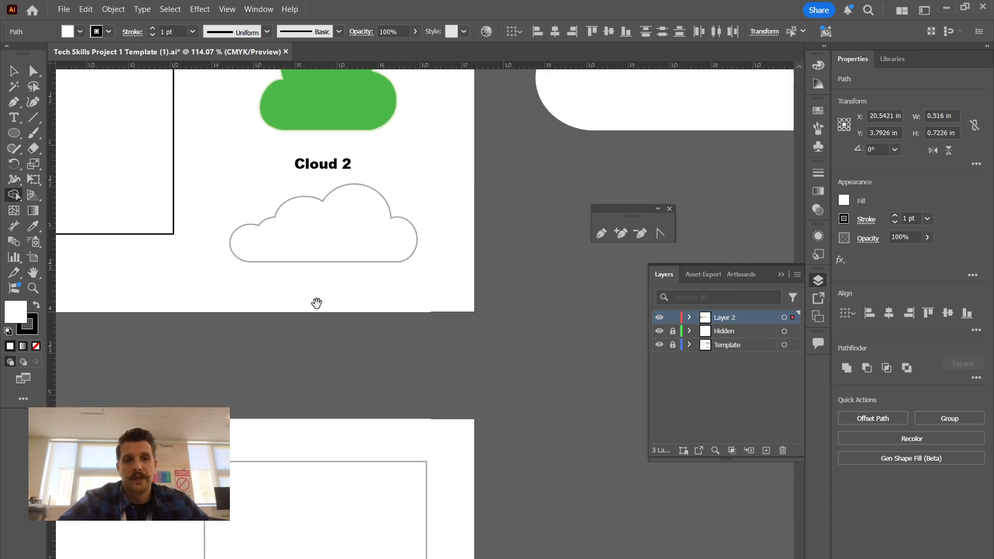
{"action": "left_click_drag", "start_coordinate": [344, 255], "coordinate": [371, 344]}
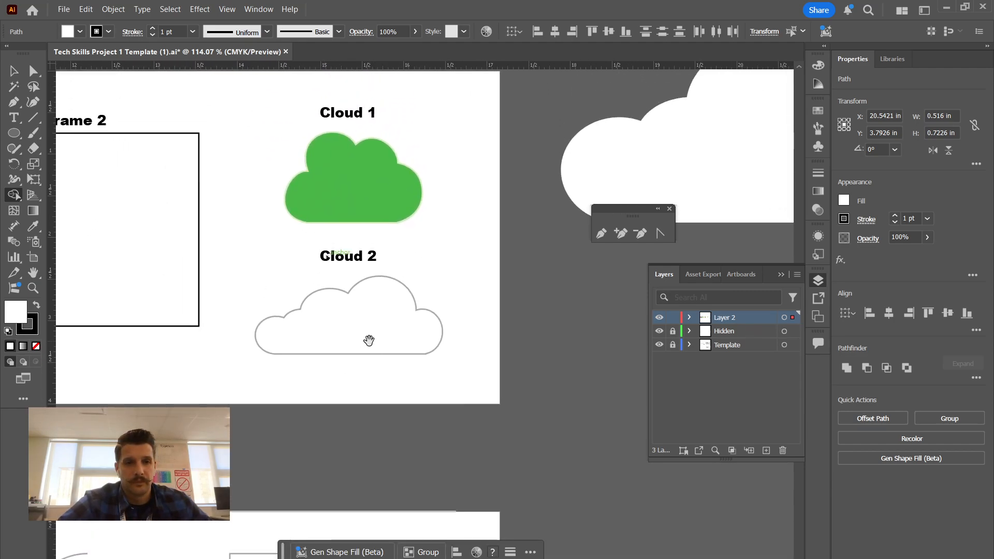
{"action": "left_click", "coordinate": [14, 133]}
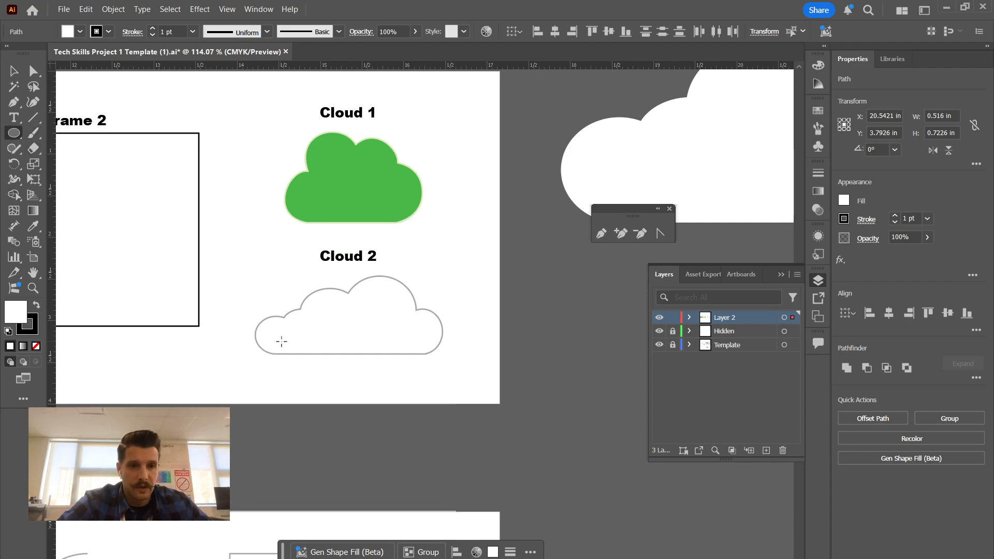
{"action": "mouse_move", "coordinate": [292, 348]}
{"action": "left_mouse_down"}
{"action": "mouse_move", "coordinate": [256, 317]}
{"action": "mouse_move", "coordinate": [297, 318]}
{"action": "mouse_move", "coordinate": [287, 309]}
{"action": "left_mouse_up"}
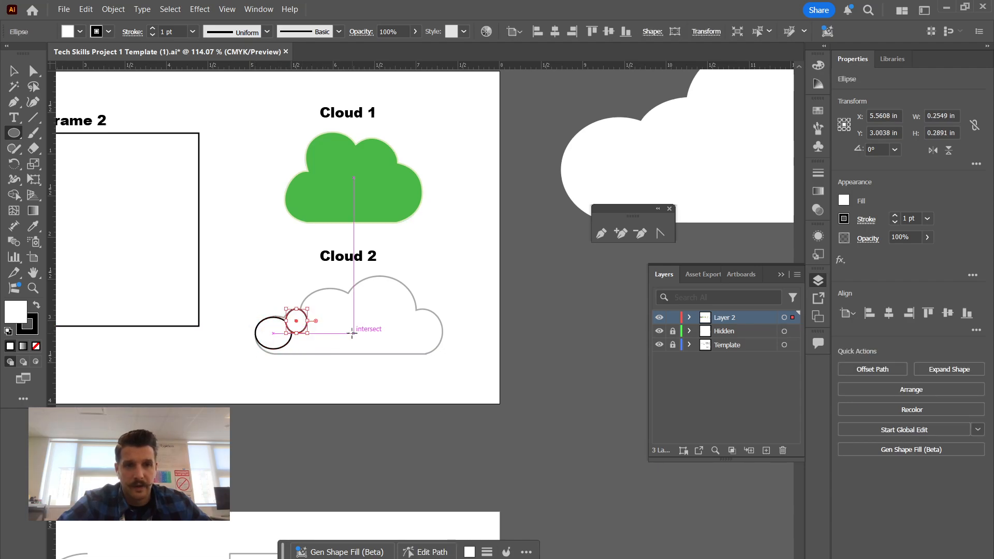
{"action": "left_click_drag", "start_coordinate": [353, 333], "coordinate": [300, 287]}
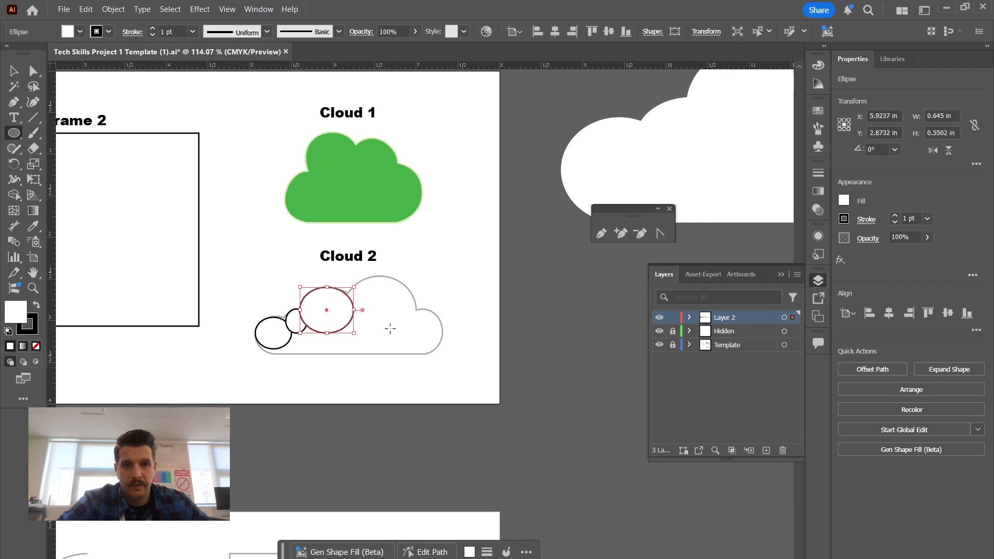
Step: Replace a misplaced small ellipse with a large circle over the tallest bump, and add a circle about 0.57 in wide over the right end
{"action": "left_click_drag", "start_coordinate": [385, 336], "coordinate": [415, 302]}
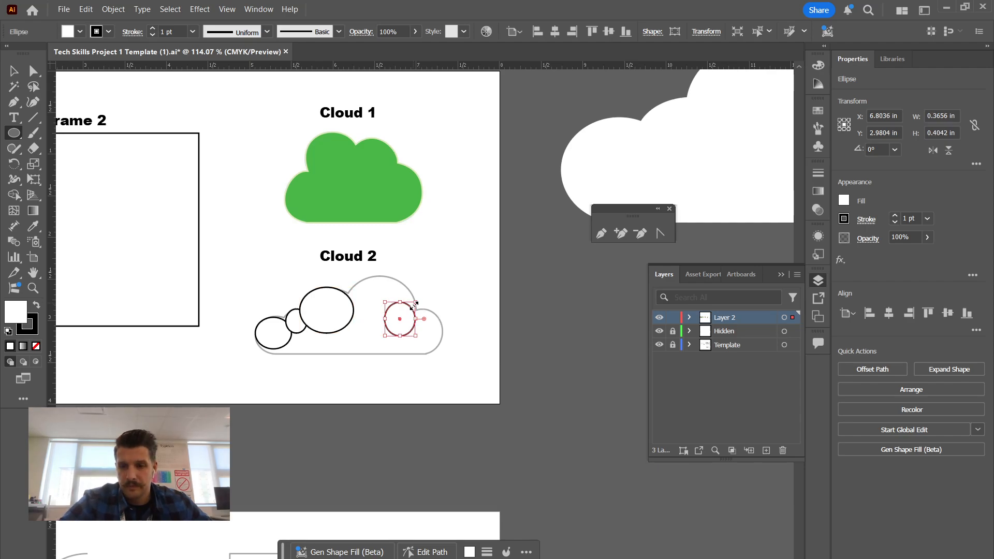
{"action": "key", "text": "Delete"}
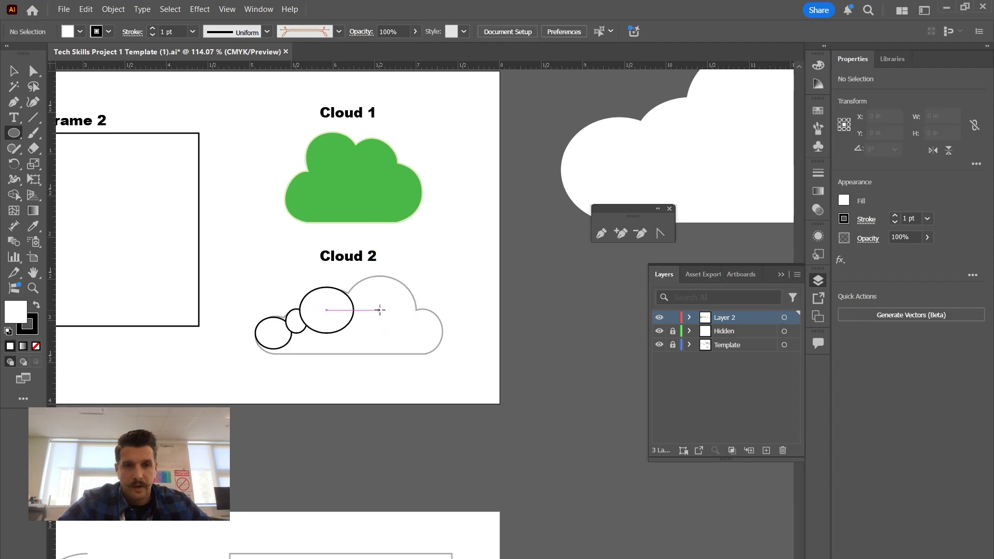
{"action": "left_click_drag", "start_coordinate": [382, 309], "coordinate": [401, 356]}
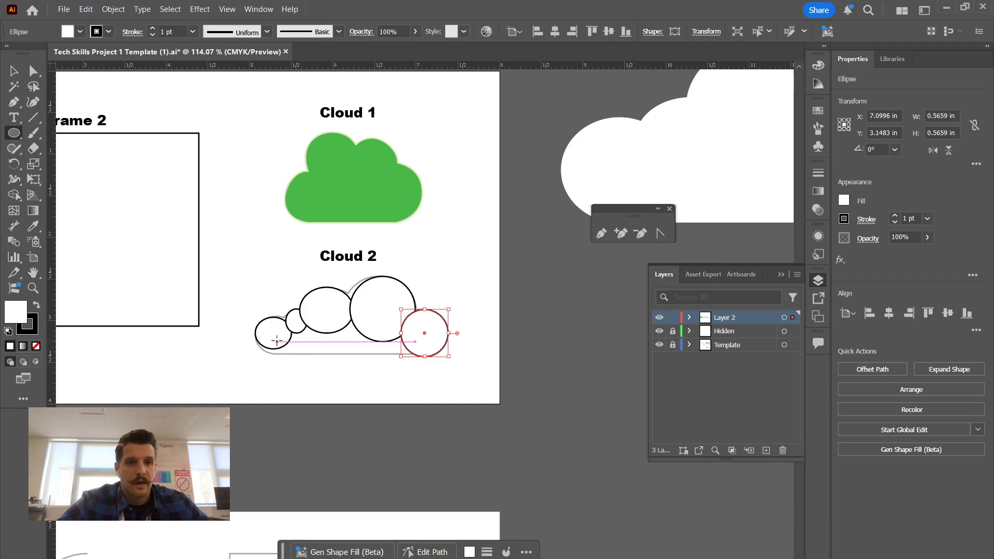
Step: Draw a flat ellipse about 1.84 by 0.31 in across the cloud's middle and a rectangle about 1.69 by 0.22 in along its base
{"action": "left_click_drag", "start_coordinate": [273, 343], "coordinate": [427, 317]}
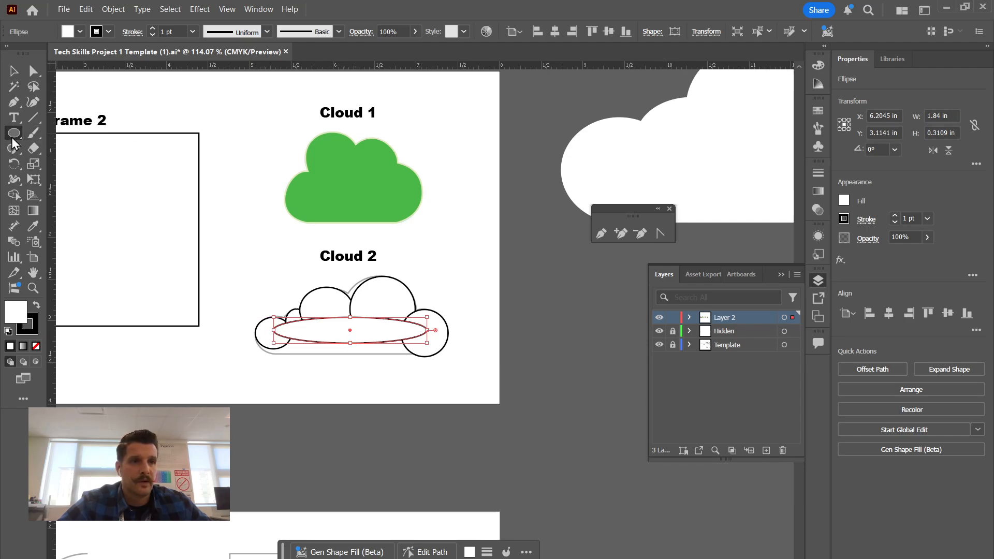
{"action": "left_click_drag", "start_coordinate": [14, 141], "coordinate": [24, 133]}
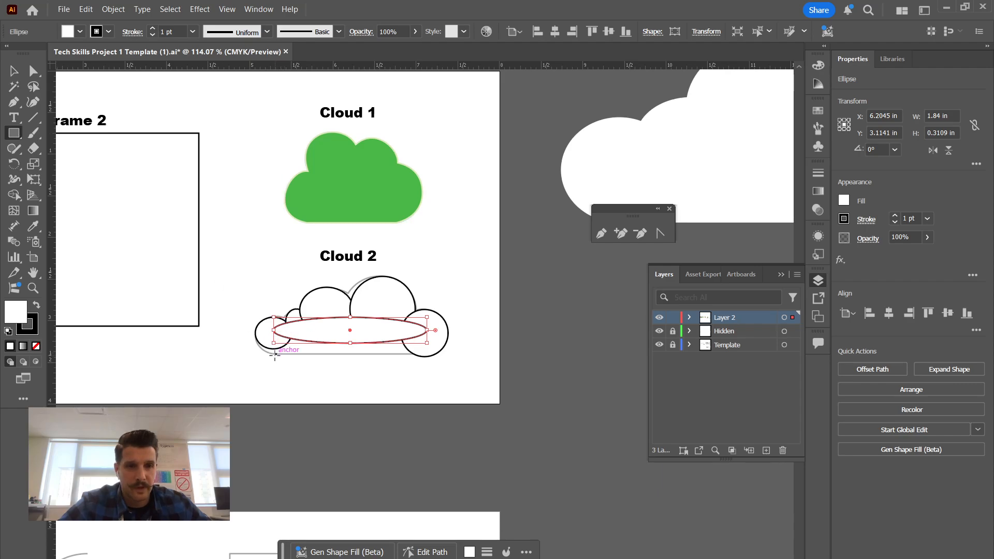
{"action": "left_click_drag", "start_coordinate": [280, 354], "coordinate": [420, 335]}
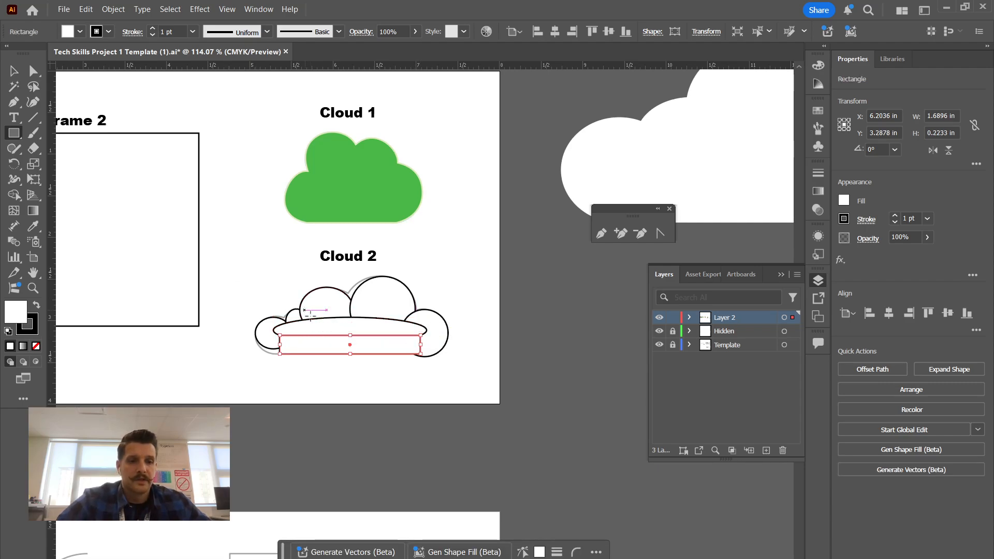
Step: Enlarge and widen the leftmost ellipse to match the template's left end and reach the cloud's baseline
{"action": "key", "text": "ctrl+shift+a"}
{"action": "key", "text": "z"}
{"action": "left_click_drag", "start_coordinate": [354, 325], "coordinate": [527, 379]}
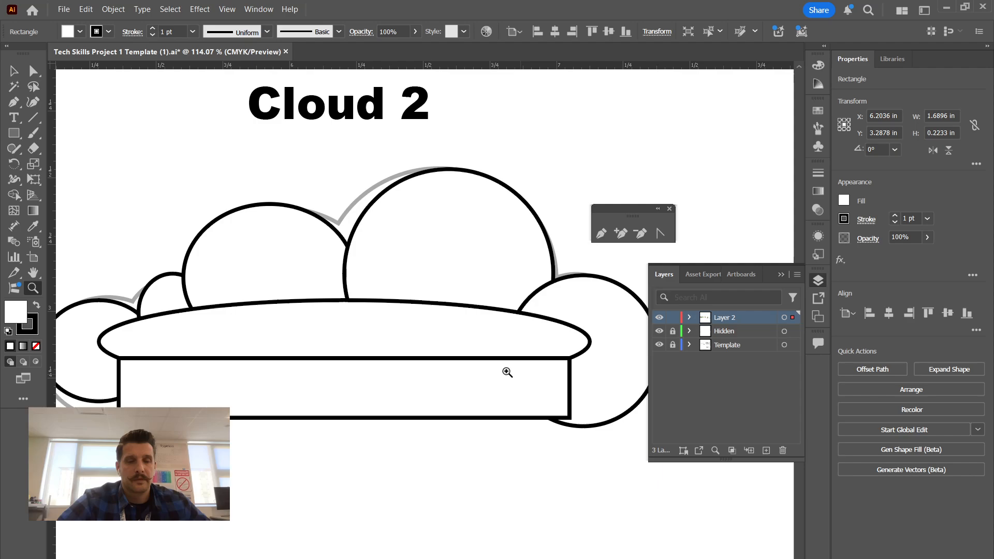
{"action": "left_click_drag", "start_coordinate": [266, 305], "coordinate": [399, 257]}
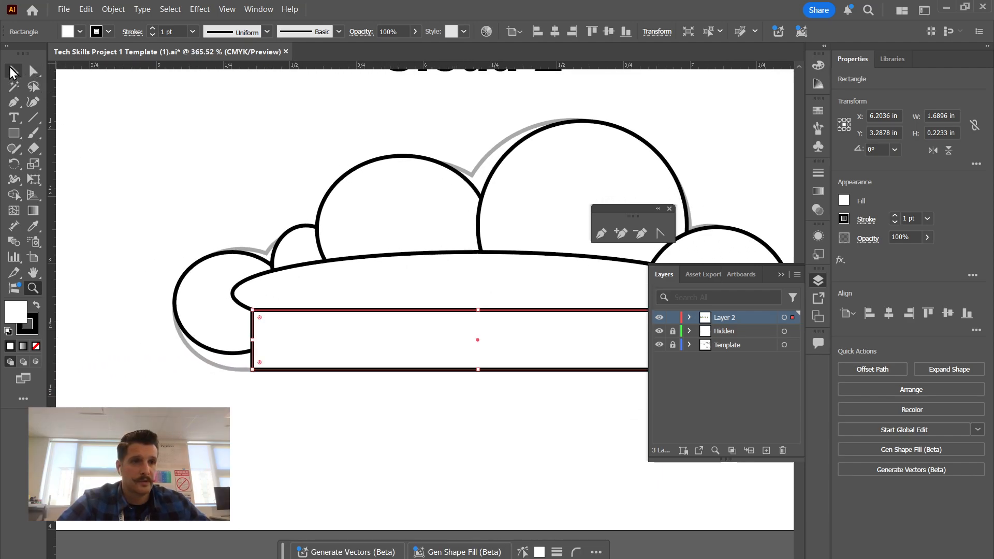
{"action": "left_click", "coordinate": [14, 71]}
{"action": "left_click", "coordinate": [201, 306]}
{"action": "left_click_drag", "start_coordinate": [232, 353], "coordinate": [232, 365]}
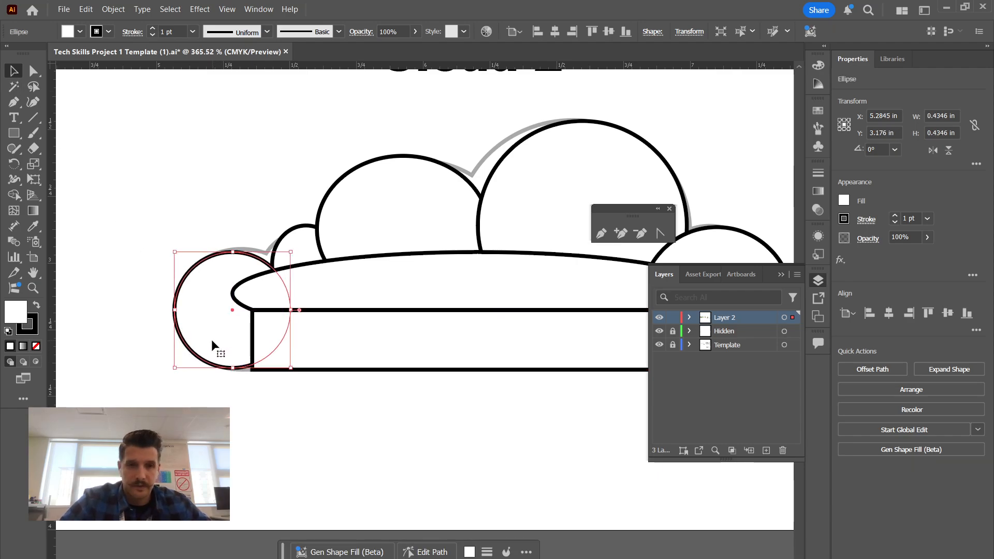
{"action": "key", "text": "Right"}
{"action": "key", "text": "Right"}
{"action": "key", "text": "Right"}
{"action": "left_click_drag", "start_coordinate": [186, 313], "coordinate": [175, 312]}
Step: Widen the small second ellipse to about 0.29 in and resize the right-end circle to rest on the cloud's baseline
{"action": "left_click", "coordinate": [293, 257]}
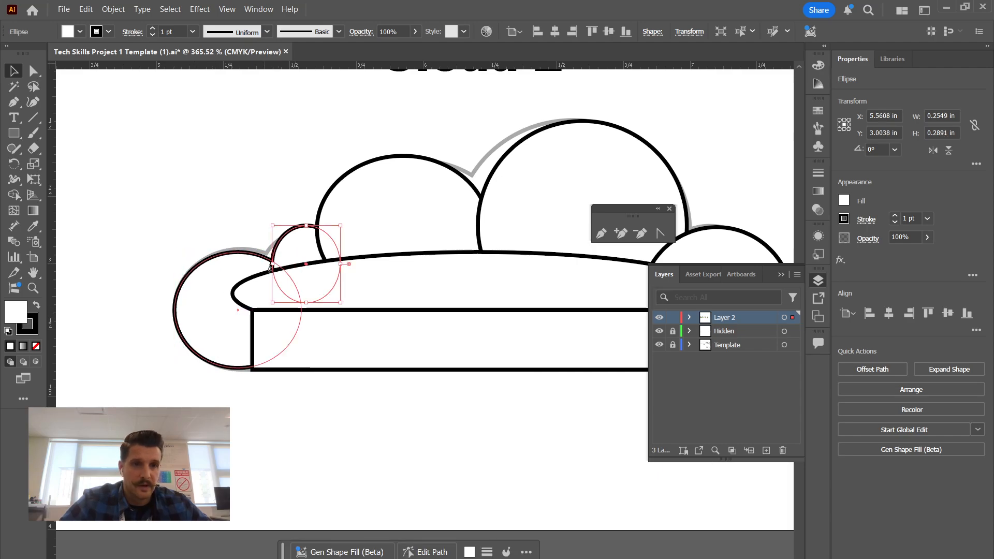
{"action": "left_click_drag", "start_coordinate": [271, 264], "coordinate": [263, 264]}
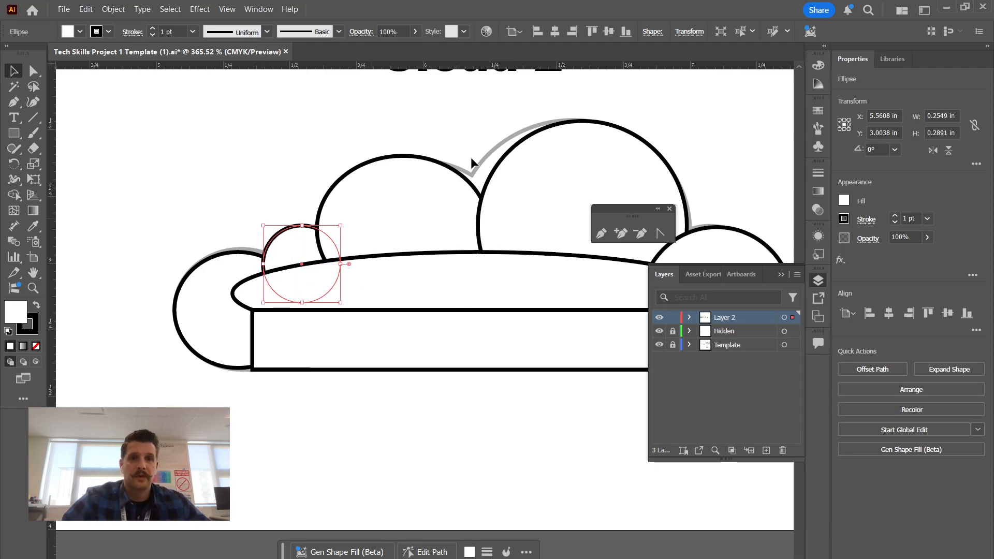
{"action": "left_click_drag", "start_coordinate": [429, 289], "coordinate": [308, 267]}
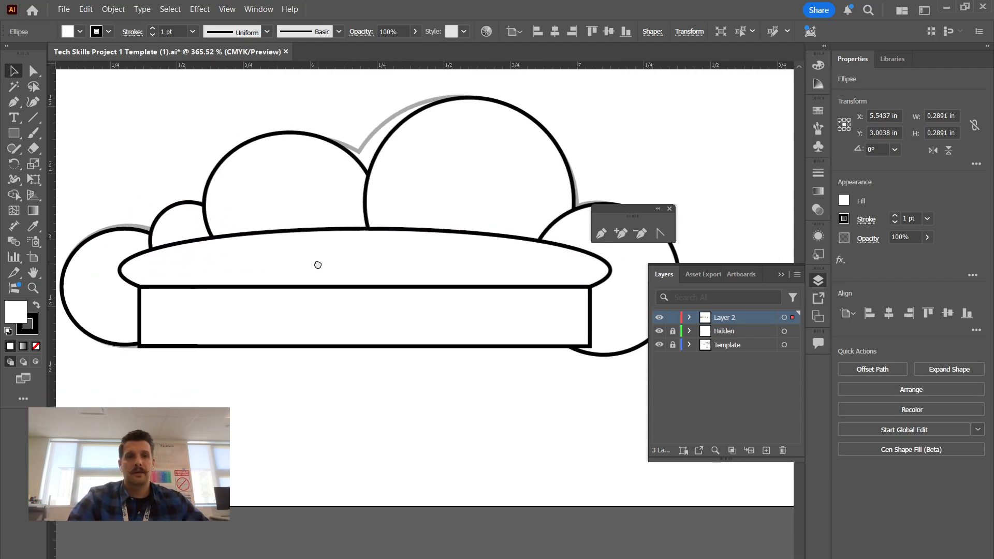
{"action": "left_click", "coordinate": [621, 331]}
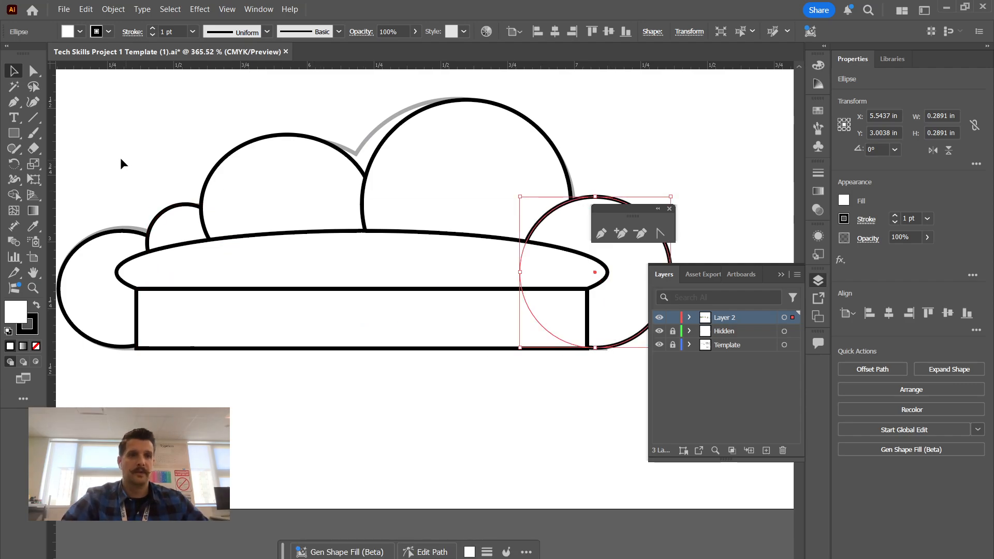
Step: Try merging all the Cloud 2 shapes with the Shape Builder tool, and undo that merge
{"action": "left_click_drag", "start_coordinate": [132, 145], "coordinate": [598, 333]}
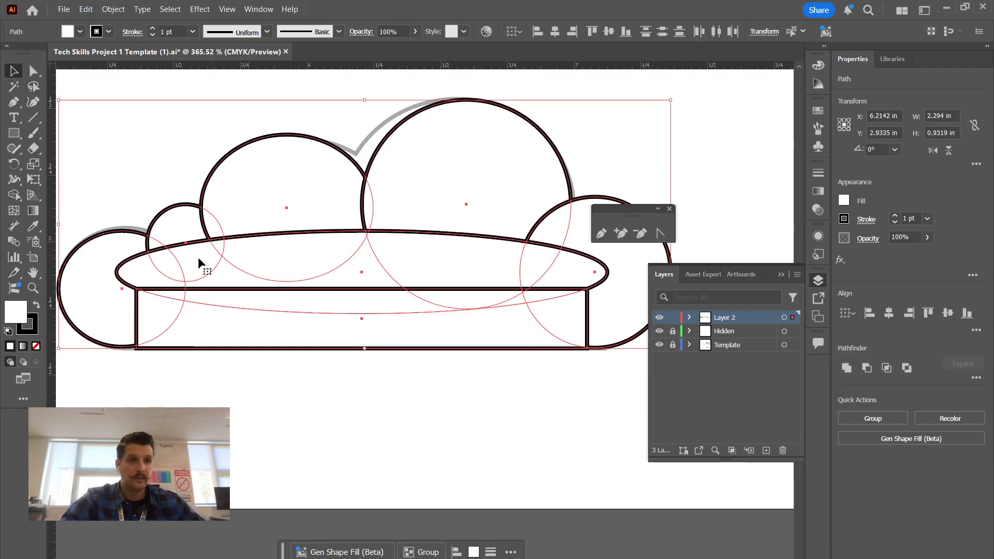
{"action": "left_click", "coordinate": [13, 195]}
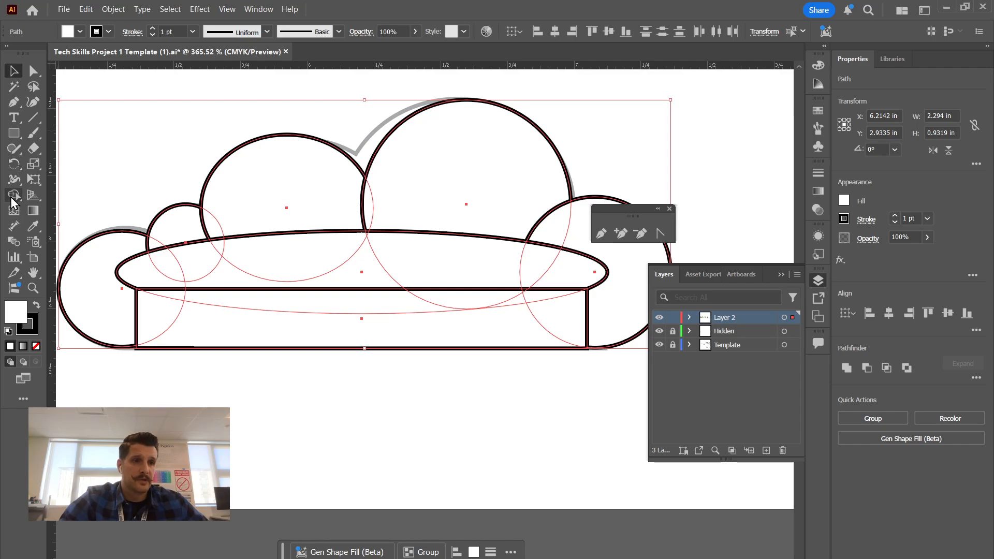
{"action": "mouse_move", "coordinate": [120, 307]}
{"action": "left_mouse_down"}
{"action": "mouse_move", "coordinate": [564, 323]}
{"action": "mouse_move", "coordinate": [546, 234]}
{"action": "mouse_move", "coordinate": [498, 266]}
{"action": "mouse_move", "coordinate": [557, 295]}
{"action": "mouse_move", "coordinate": [595, 251]}
{"action": "mouse_move", "coordinate": [569, 229]}
{"action": "mouse_move", "coordinate": [590, 309]}
{"action": "mouse_move", "coordinate": [457, 281]}
{"action": "mouse_move", "coordinate": [380, 246]}
{"action": "mouse_move", "coordinate": [358, 304]}
{"action": "mouse_move", "coordinate": [363, 205]}
{"action": "mouse_move", "coordinate": [390, 211]}
{"action": "mouse_move", "coordinate": [184, 252]}
{"action": "mouse_move", "coordinate": [218, 224]}
{"action": "mouse_move", "coordinate": [170, 253]}
{"action": "mouse_move", "coordinate": [173, 243]}
{"action": "mouse_move", "coordinate": [153, 240]}
{"action": "mouse_move", "coordinate": [141, 252]}
{"action": "mouse_move", "coordinate": [156, 278]}
{"action": "mouse_move", "coordinate": [148, 311]}
{"action": "mouse_move", "coordinate": [190, 287]}
{"action": "mouse_move", "coordinate": [260, 319]}
{"action": "mouse_move", "coordinate": [292, 316]}
{"action": "left_mouse_up"}
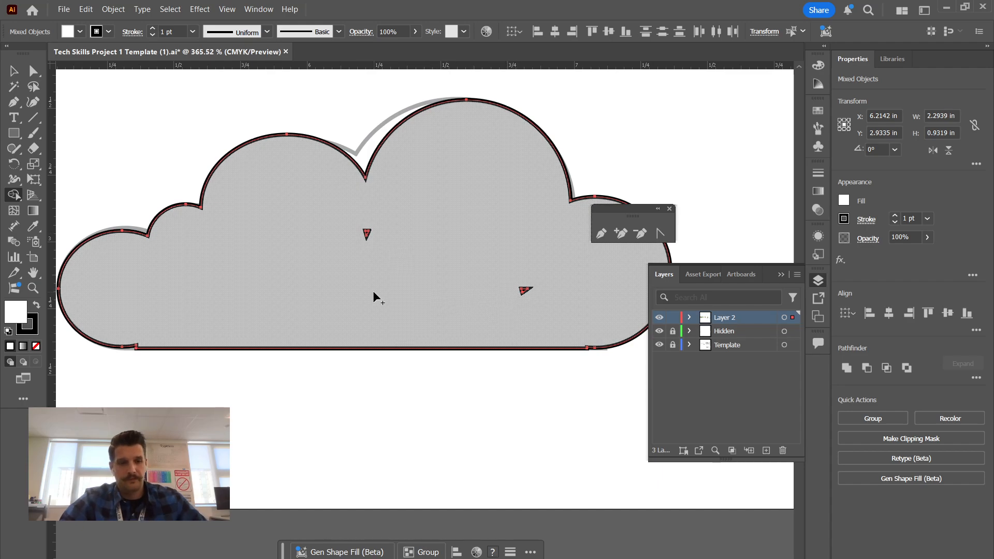
{"action": "key", "text": "ctrl+z"}
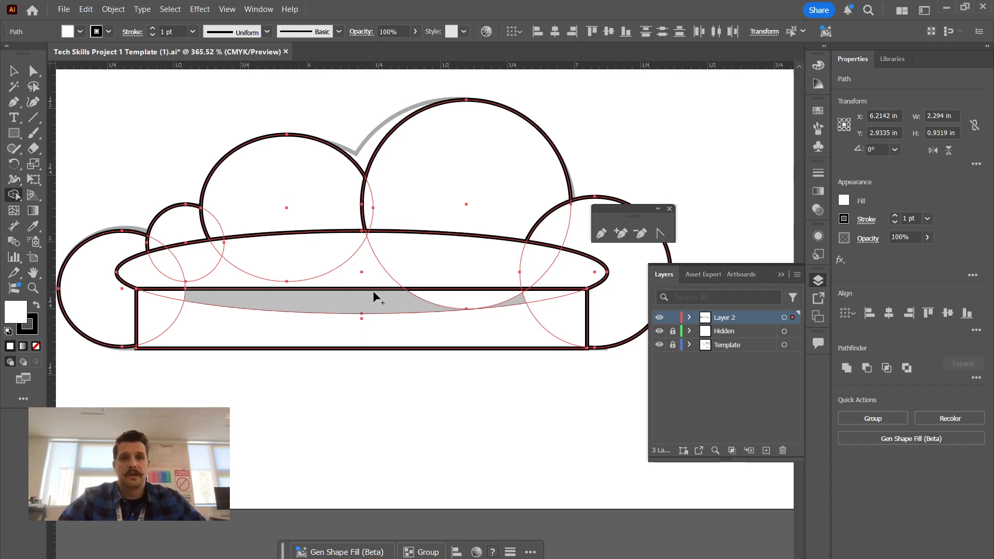
Step: Select all the Cloud 2 ellipses and the base rectangle and combine them into one shape with Pathfinder Unite
{"action": "key", "text": "v"}
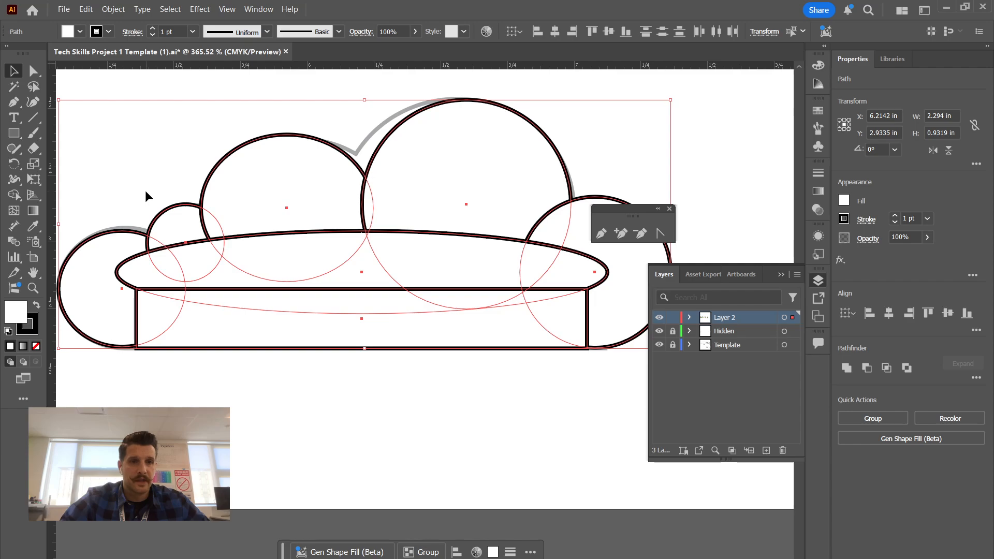
{"action": "left_click", "coordinate": [146, 196]}
{"action": "left_click_drag", "start_coordinate": [104, 131], "coordinate": [608, 373]}
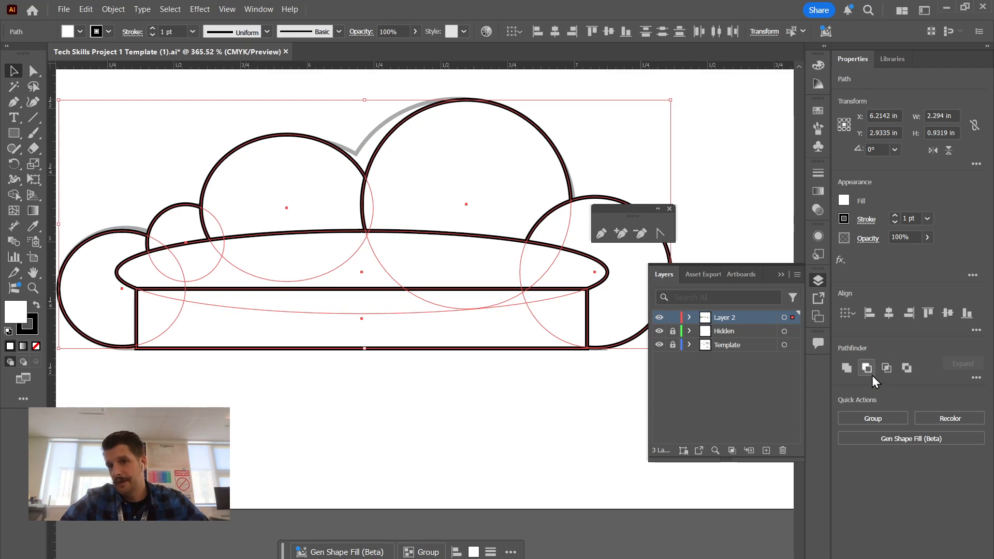
{"action": "left_click", "coordinate": [247, 10]}
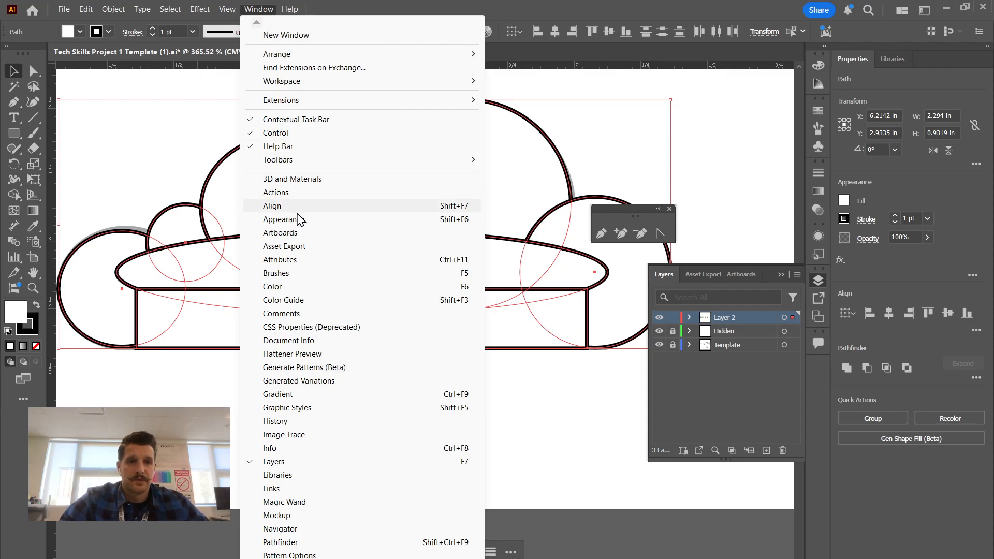
{"action": "left_click", "coordinate": [292, 542]}
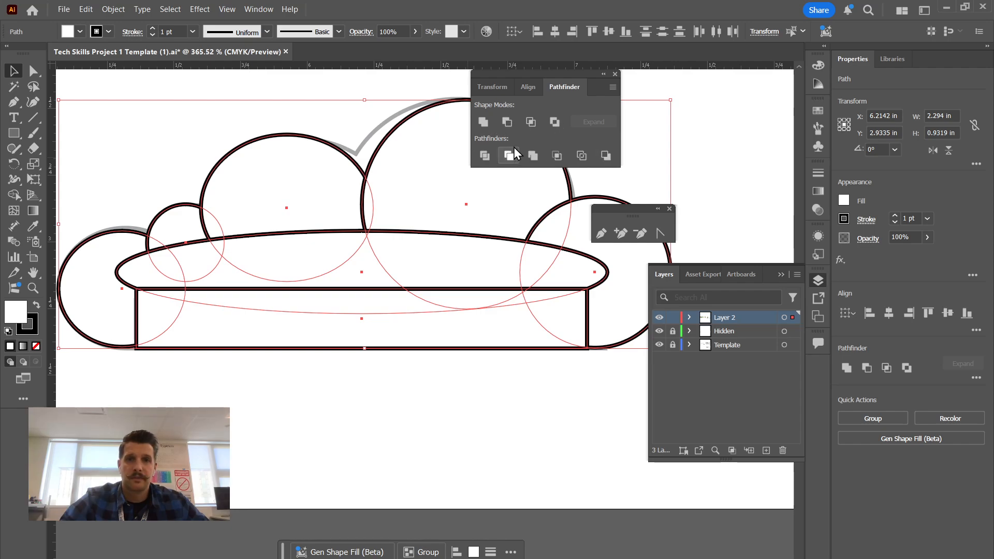
{"action": "left_click", "coordinate": [484, 123]}
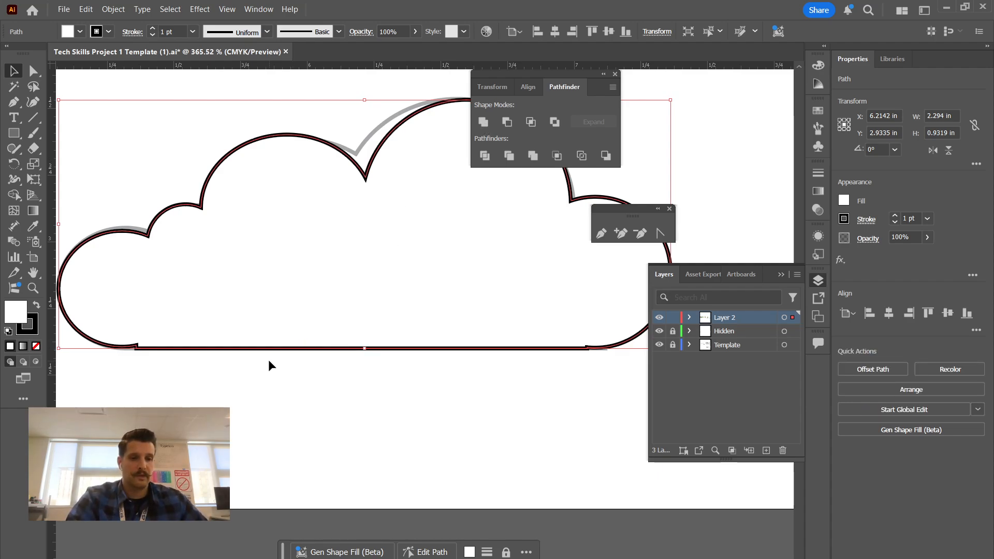
Step: Draw five overlapping rectangles inside Frame 2 on Artboard 2, the upper-right one about 0.54 by 0.86 in
{"action": "key", "text": "z"}
{"action": "left_click_drag", "start_coordinate": [333, 317], "coordinate": [212, 360]}
{"action": "left_click_drag", "start_coordinate": [305, 316], "coordinate": [233, 344]}
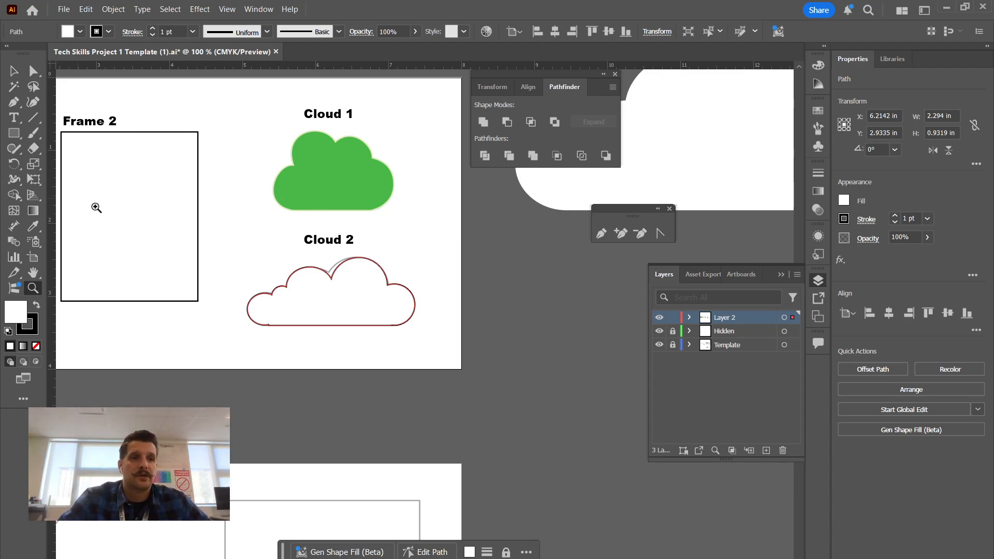
{"action": "left_click_drag", "start_coordinate": [267, 248], "coordinate": [488, 286]}
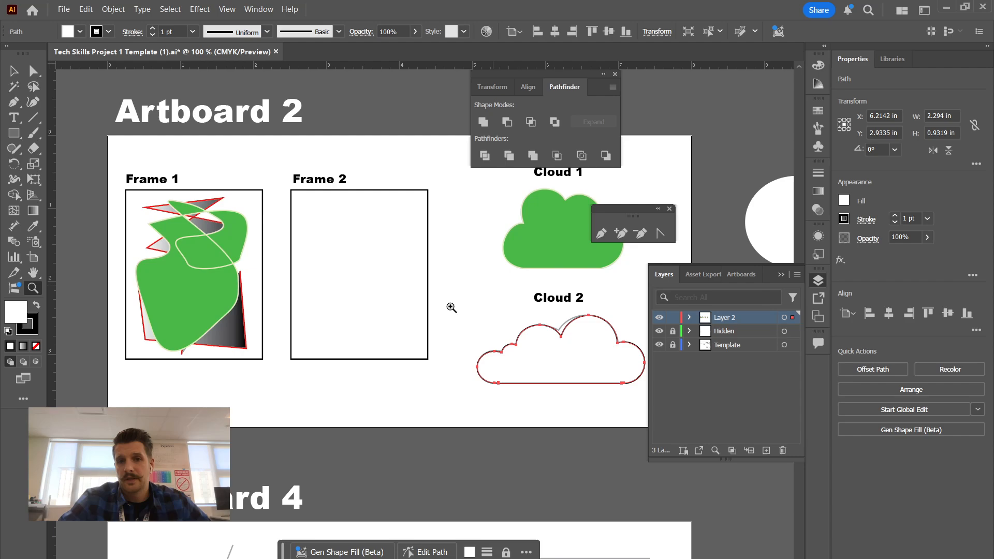
{"action": "left_click", "coordinate": [14, 133]}
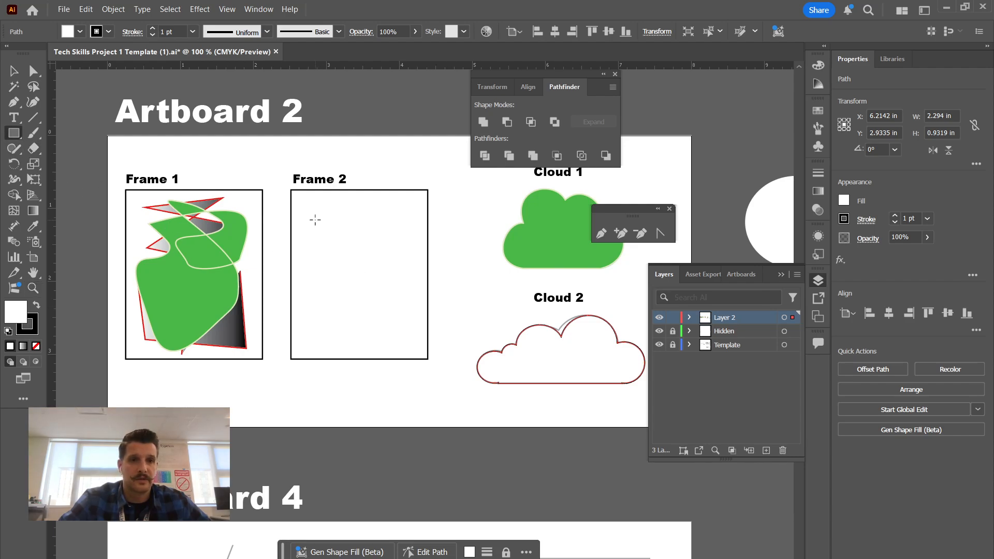
{"action": "left_click_drag", "start_coordinate": [309, 213], "coordinate": [387, 279]}
{"action": "left_click_drag", "start_coordinate": [340, 230], "coordinate": [397, 321]}
{"action": "left_click_drag", "start_coordinate": [315, 258], "coordinate": [371, 340]}
{"action": "left_click_drag", "start_coordinate": [365, 206], "coordinate": [405, 268]}
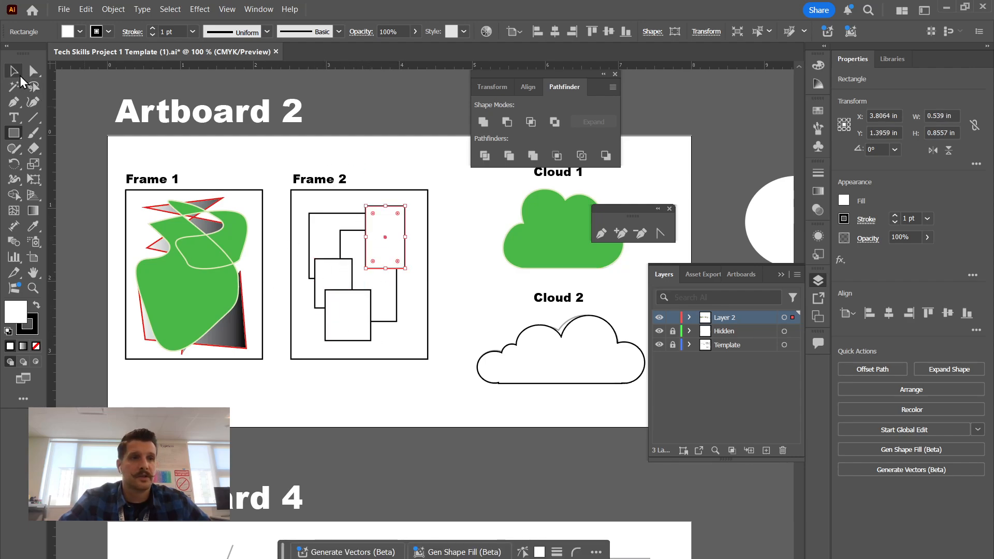
Step: Select all five Frame 2 rectangles and cut out several of their overlapping regions with the Shape Builder tool, undoing the last mistaken cut
{"action": "left_click", "coordinate": [14, 71]}
{"action": "left_click_drag", "start_coordinate": [309, 200], "coordinate": [392, 337]}
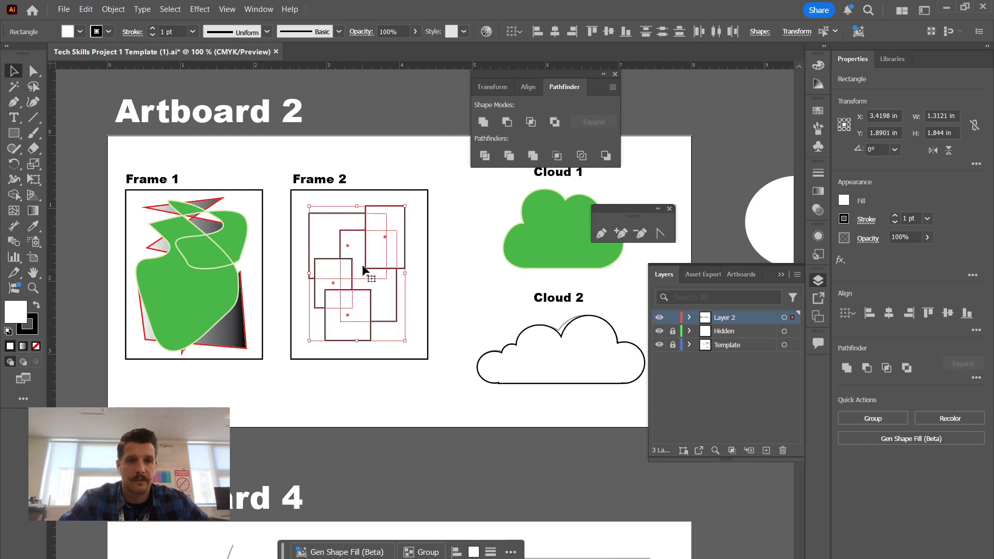
{"action": "left_click", "coordinate": [13, 194]}
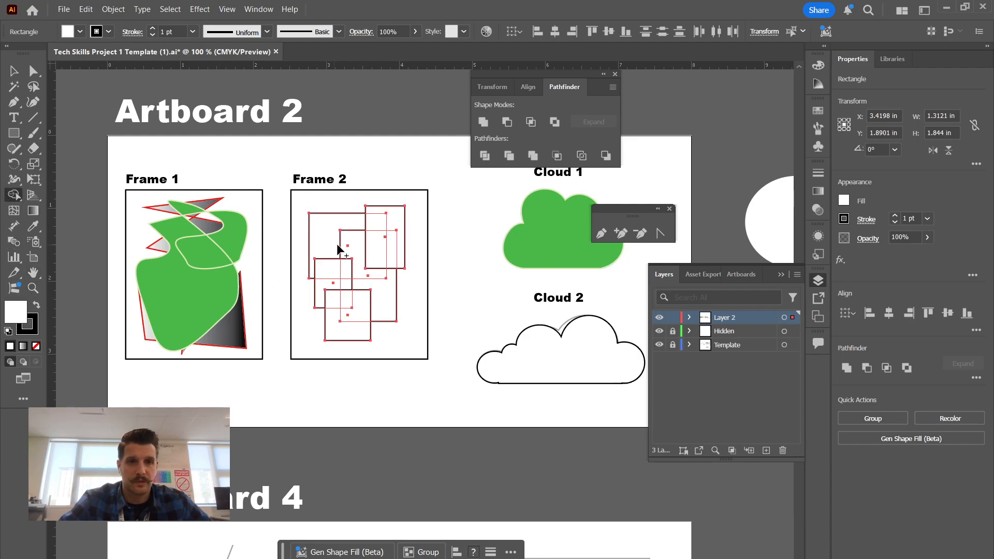
{"action": "left_click", "coordinate": [361, 275]}
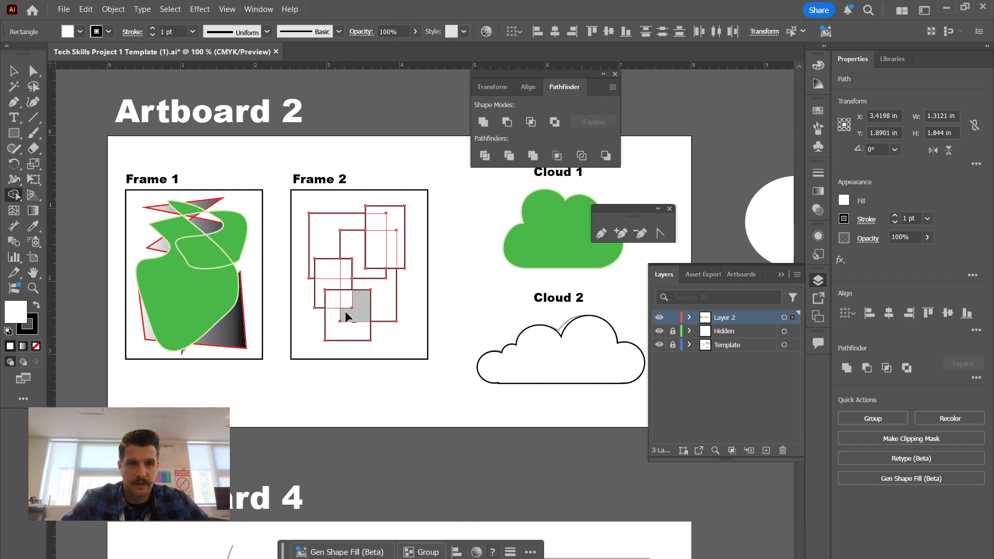
{"action": "left_click", "coordinate": [344, 307]}
{"action": "left_click", "coordinate": [330, 275], "text": "alt"}
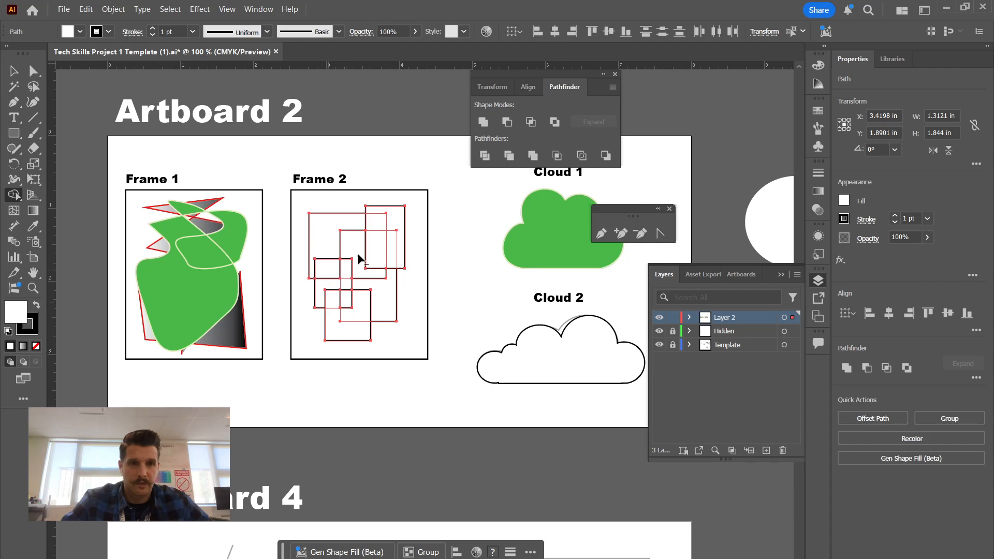
{"action": "left_click", "coordinate": [390, 223], "text": "alt"}
{"action": "key", "text": "ctrl+z"}
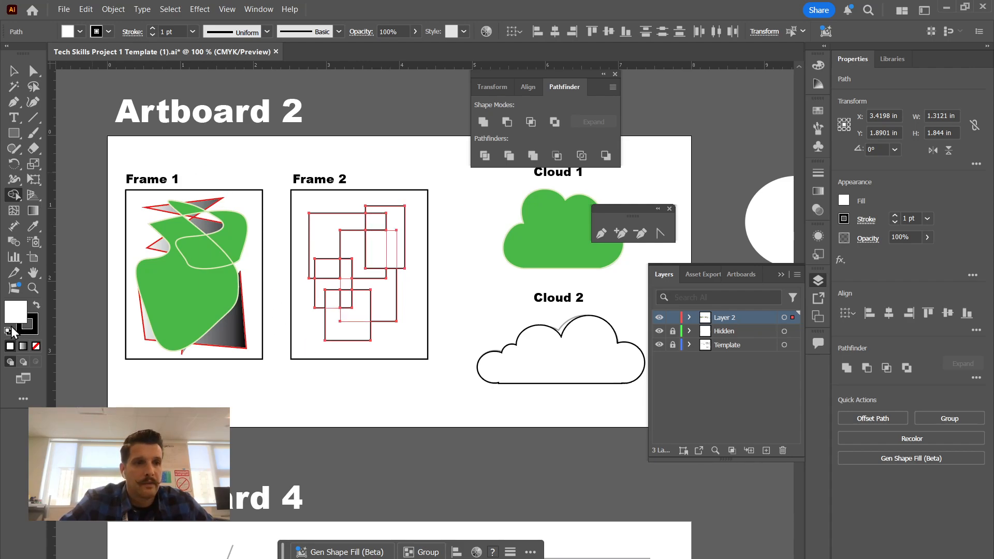
Step: Swap the fill and stroke of the Frame 2 shapes to a black fill with a white stroke, and deselect them
{"action": "left_click", "coordinate": [36, 306]}
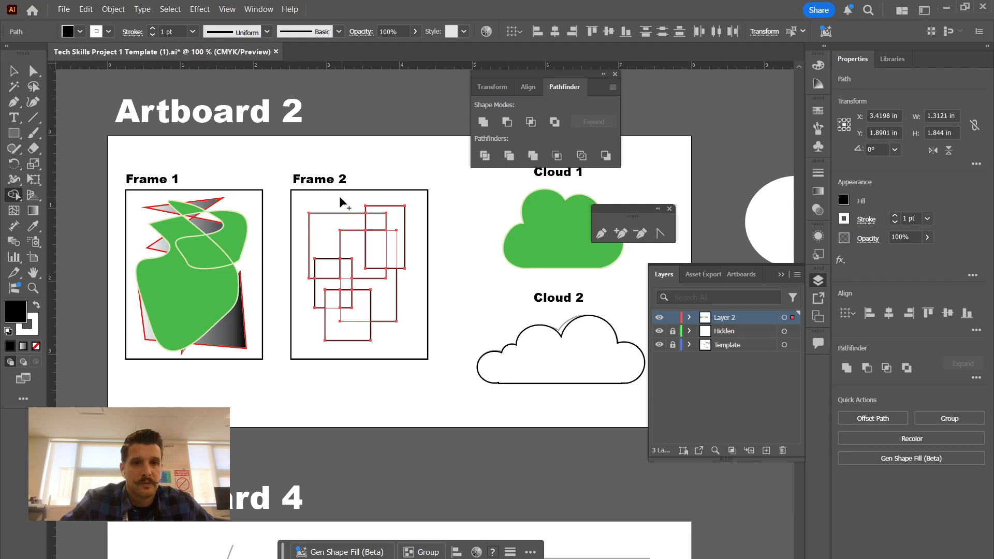
{"action": "key", "text": "shift+x"}
{"action": "key", "text": "v"}
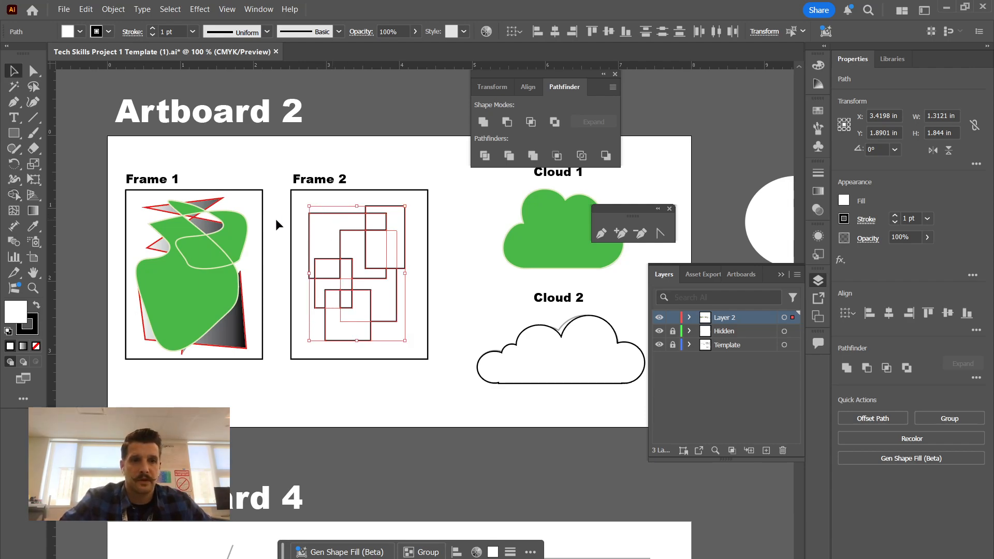
{"action": "left_click", "coordinate": [38, 307]}
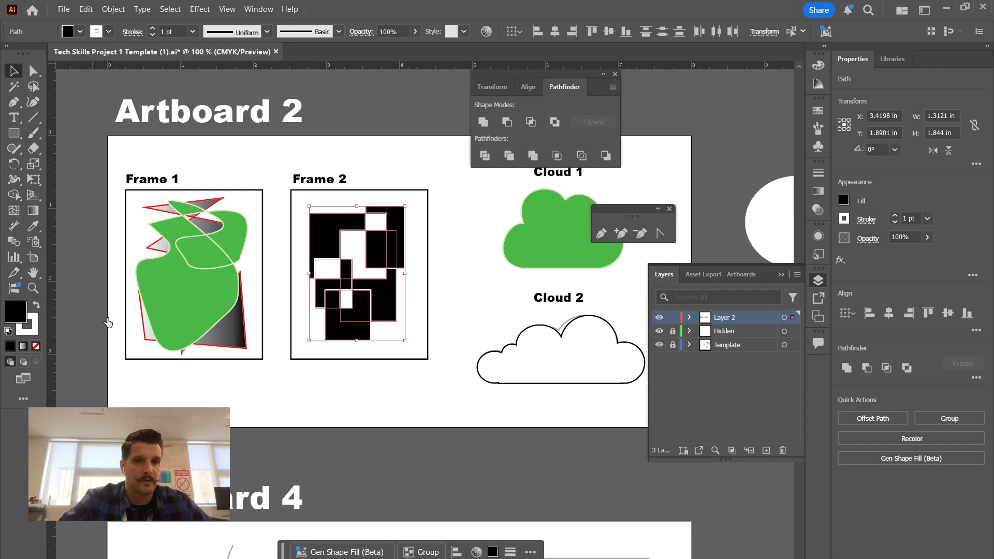
{"action": "left_click", "coordinate": [296, 303]}
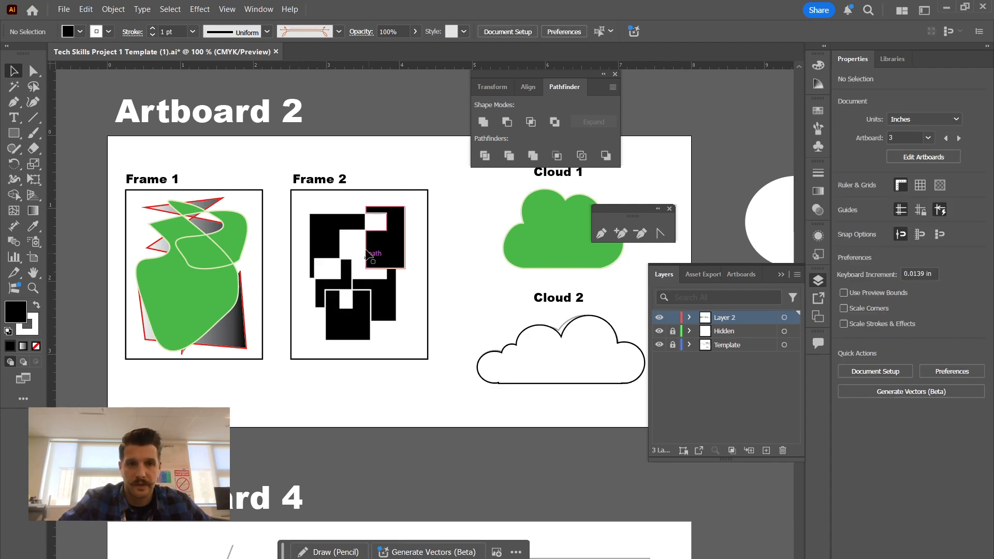
{"action": "left_click", "coordinate": [385, 253]}
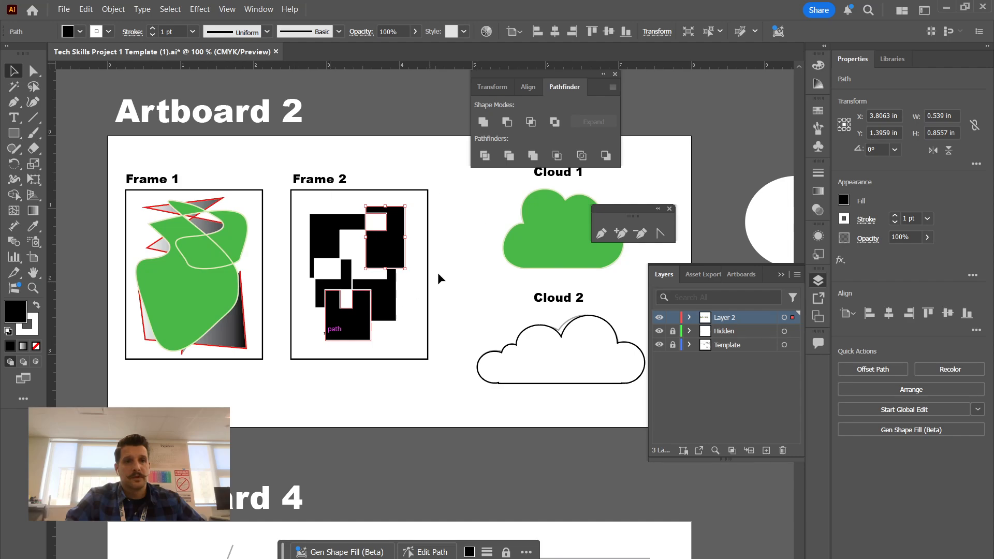
{"action": "left_click_drag", "start_coordinate": [273, 254], "coordinate": [626, 275]}
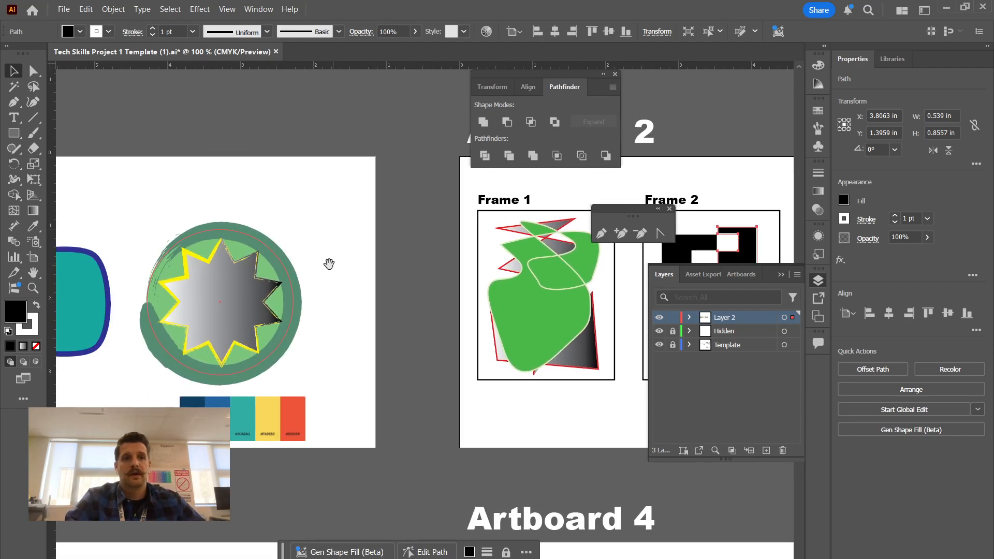
{"action": "left_click_drag", "start_coordinate": [330, 265], "coordinate": [302, 267]}
{"action": "left_click_drag", "start_coordinate": [475, 283], "coordinate": [166, 268]}
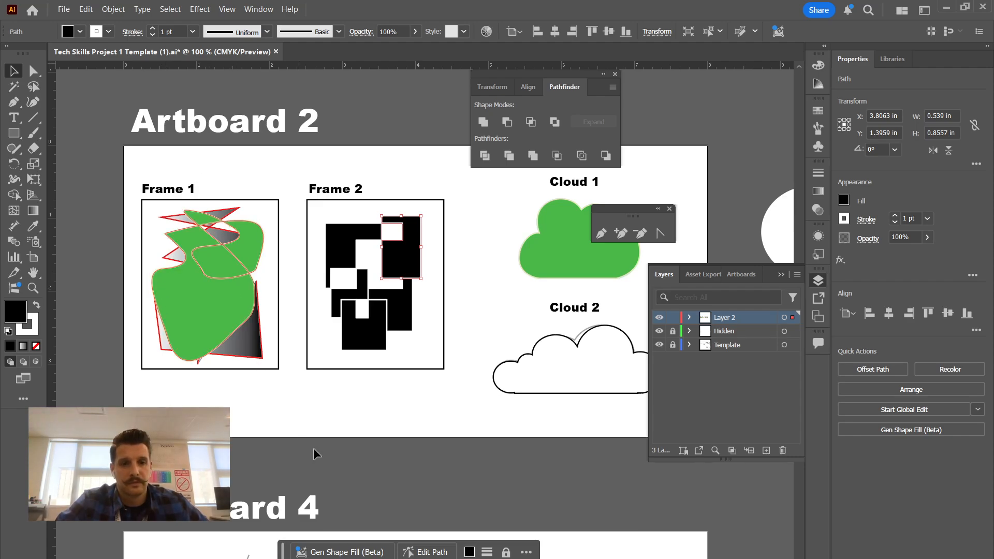
{"action": "key", "text": "alt+Tab"}
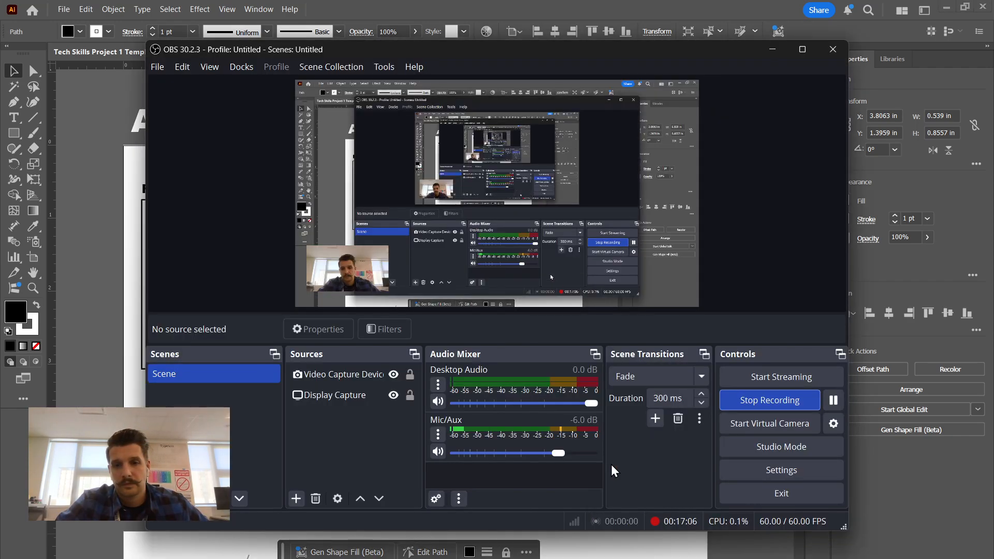